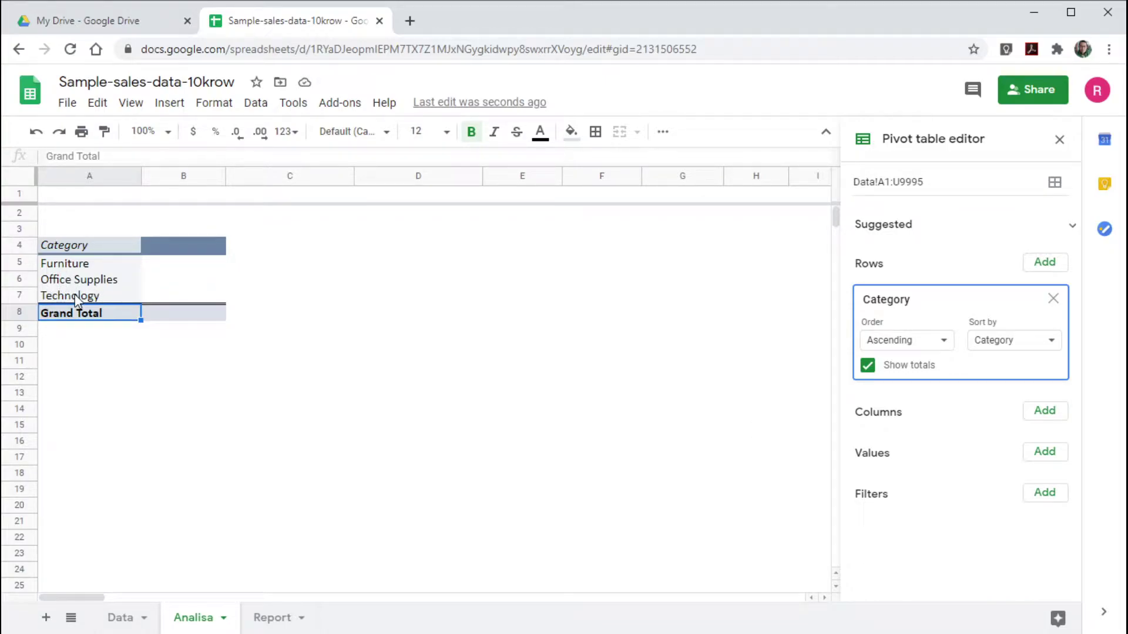
Add the Sales and Quantity fields as values in the pivot table, both summarized by SUM
{"action": "left_click", "coordinate": [1046, 454]}
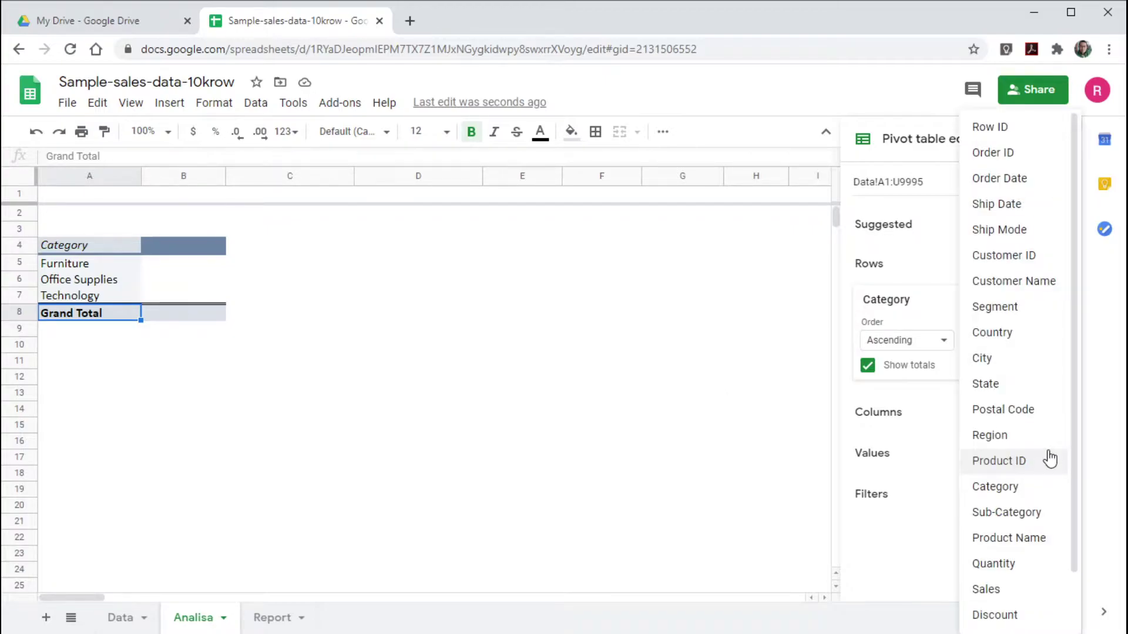
{"action": "left_click", "coordinate": [999, 593]}
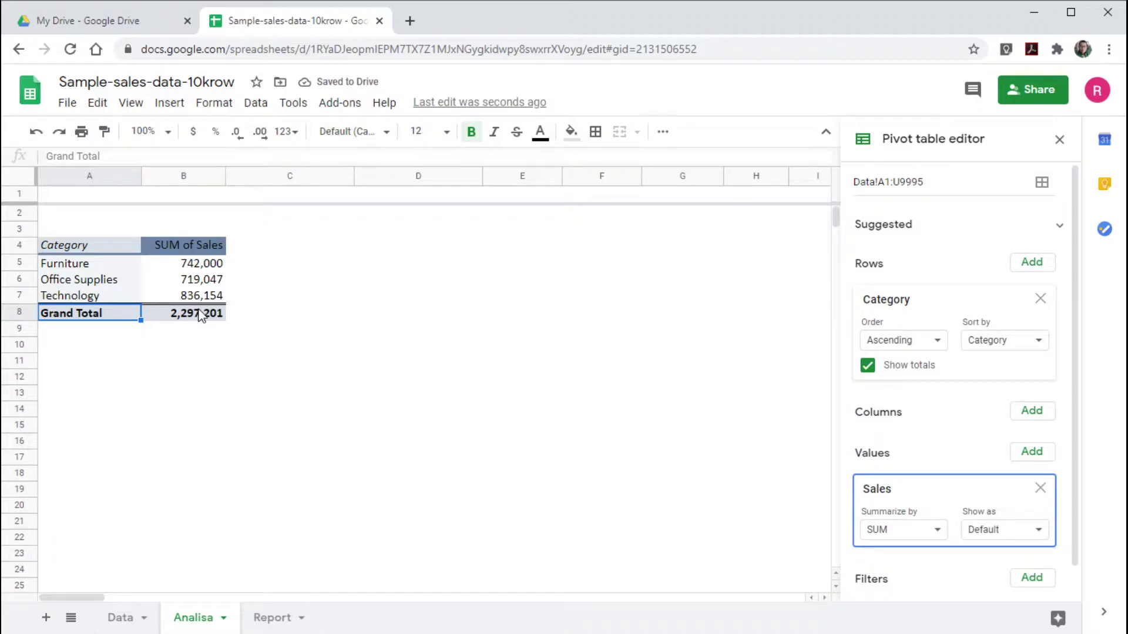
{"action": "left_click", "coordinate": [1039, 456]}
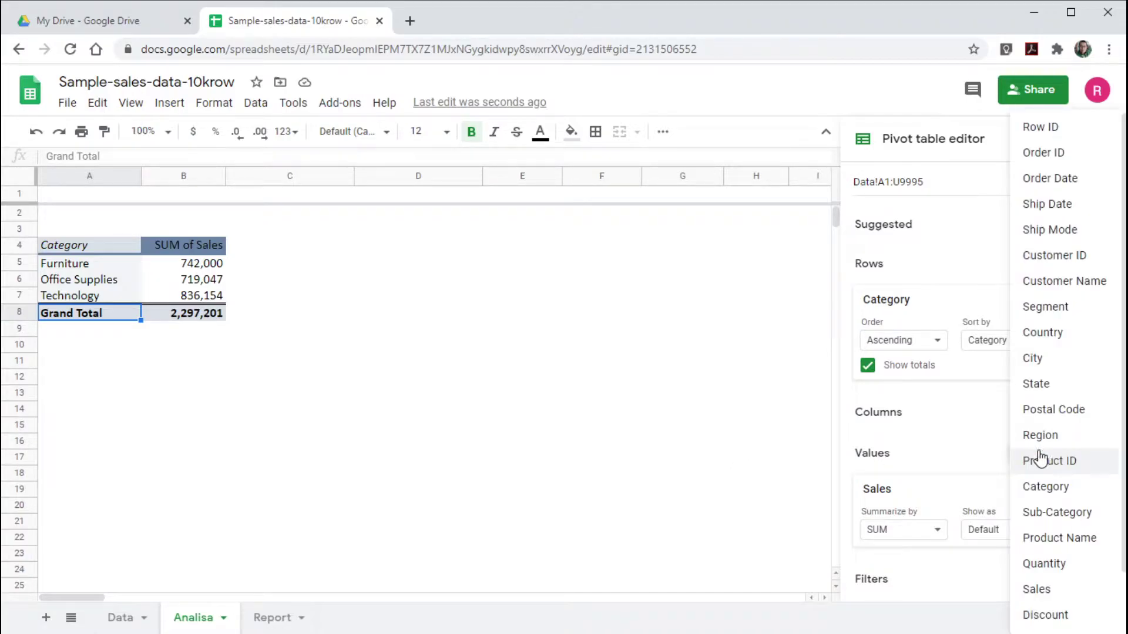
{"action": "left_click", "coordinate": [1032, 573]}
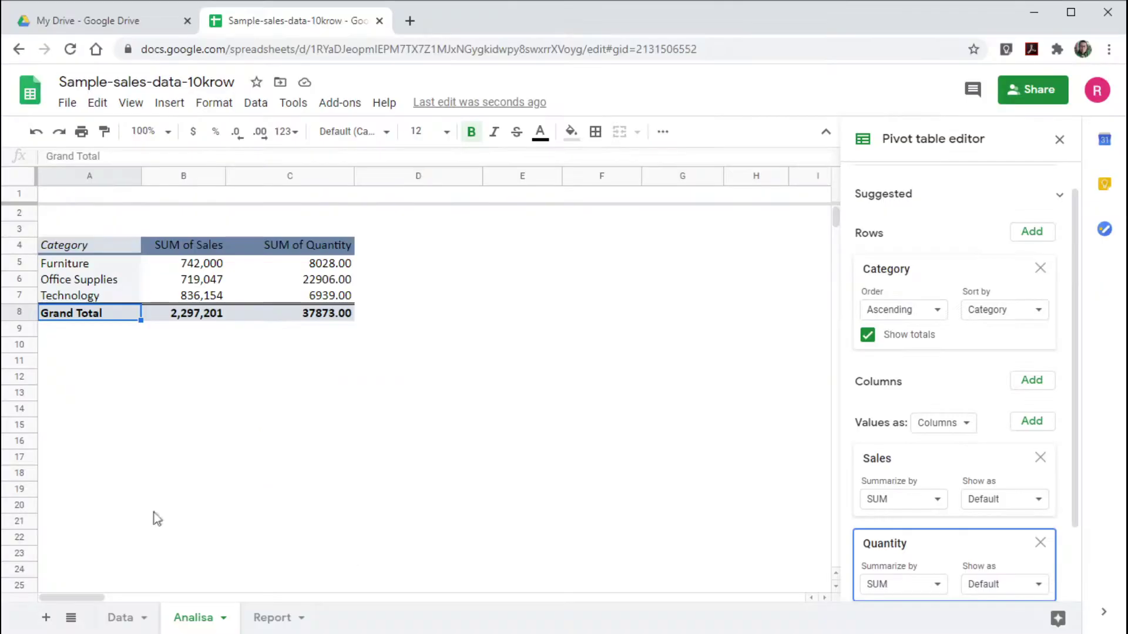
Examine the Quantity, Sales, Discount and Profit columns on the Data sheet, and return to the Analisa sheet
{"action": "left_click", "coordinate": [122, 618]}
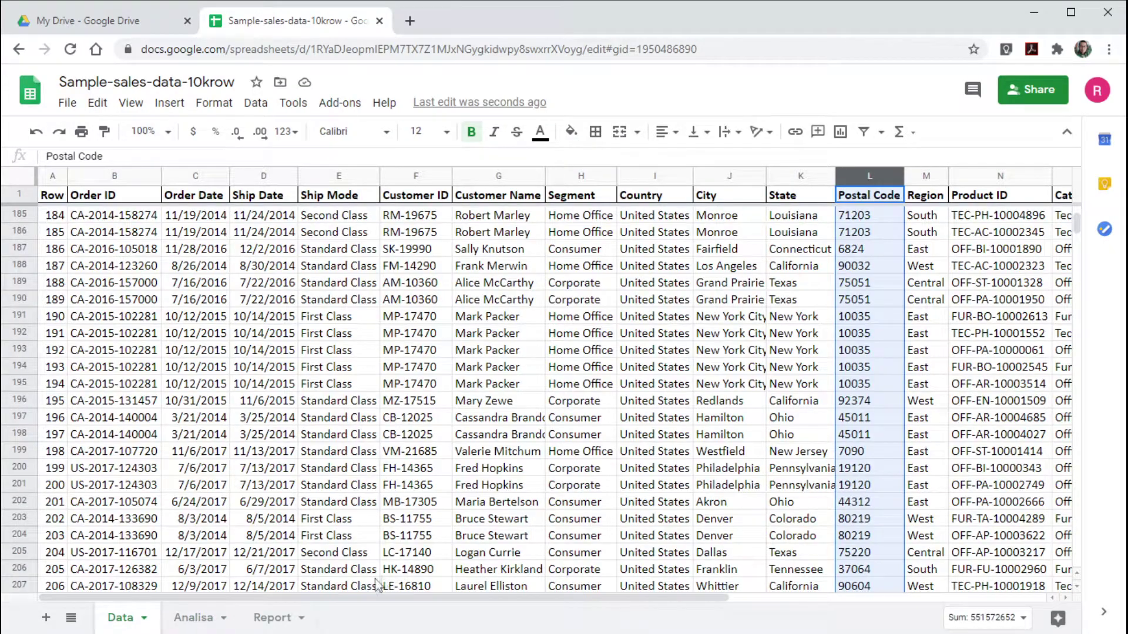
{"action": "left_click_drag", "start_coordinate": [391, 598], "coordinate": [711, 605]}
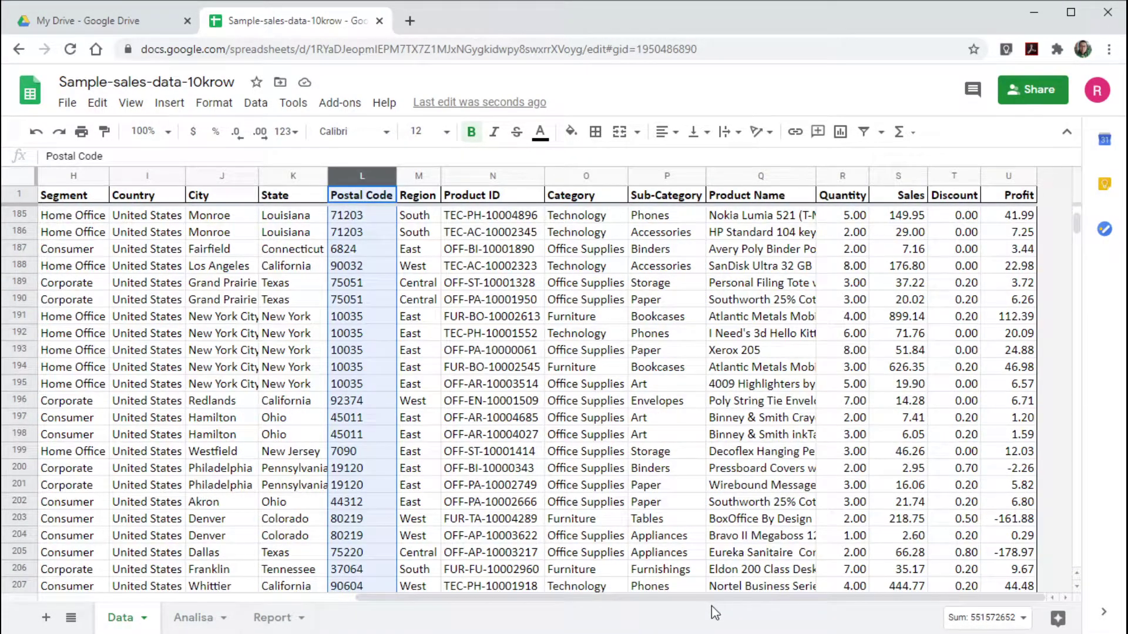
{"action": "left_click", "coordinate": [847, 204]}
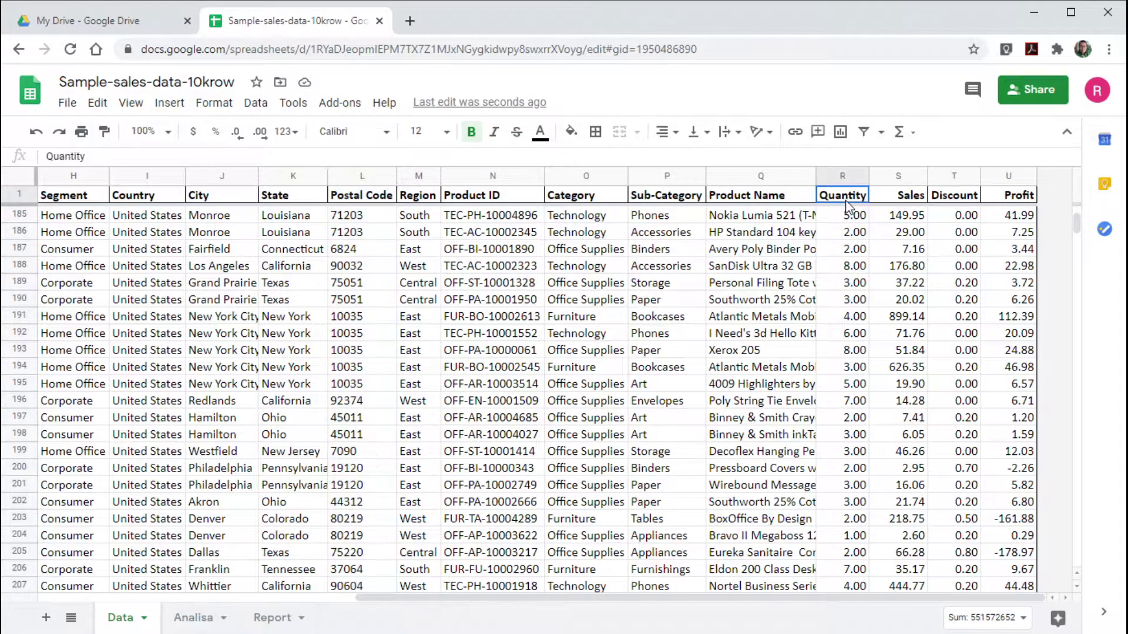
{"action": "left_click", "coordinate": [909, 202]}
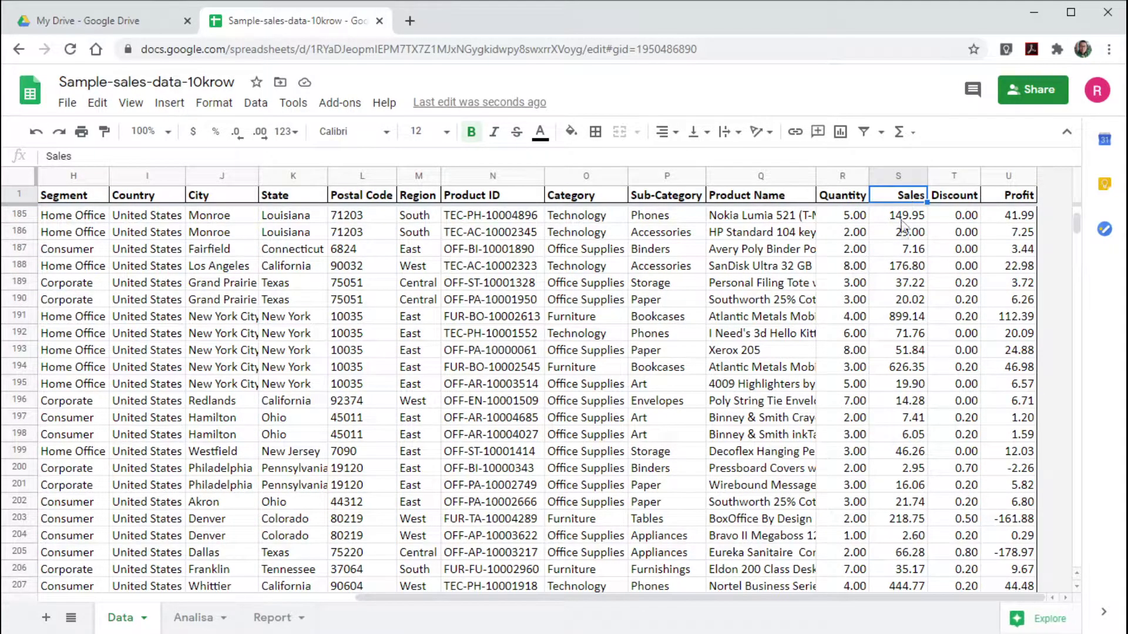
{"action": "left_click", "coordinate": [966, 217]}
{"action": "key", "text": "Right"}
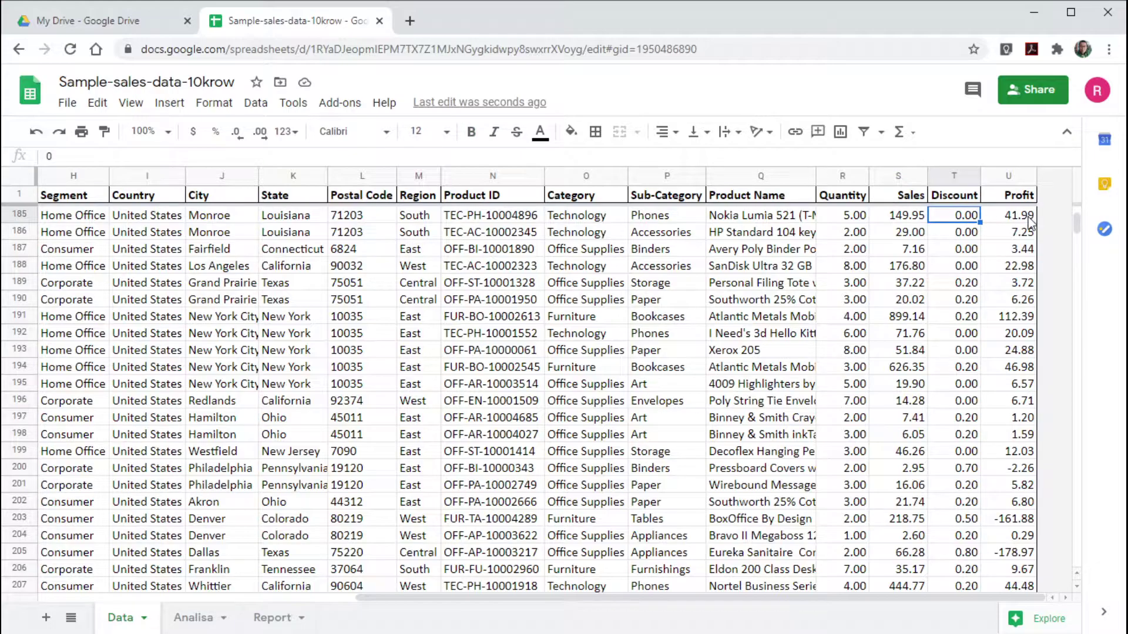
{"action": "left_click", "coordinate": [903, 220]}
{"action": "left_click", "coordinate": [190, 616]}
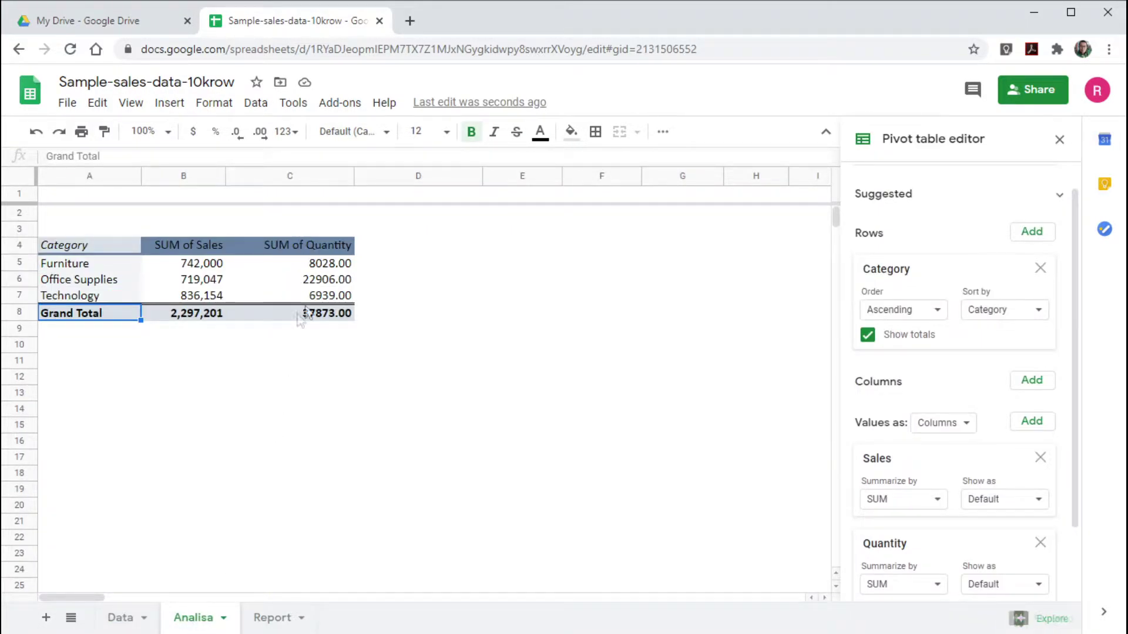
Add a calculated field to the pivot table values with the formula =Sales/Quantity, and check it against the Furniture row
{"action": "scroll", "coordinate": [937, 457], "scroll_direction": "down", "scroll_amount": 2}
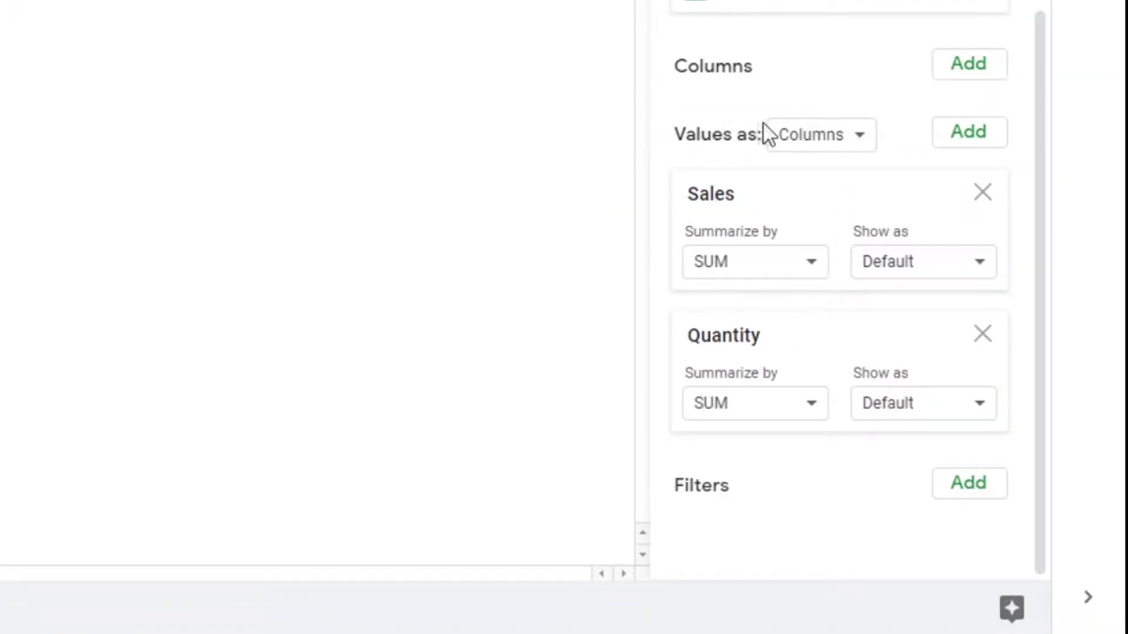
{"action": "left_click", "coordinate": [975, 144]}
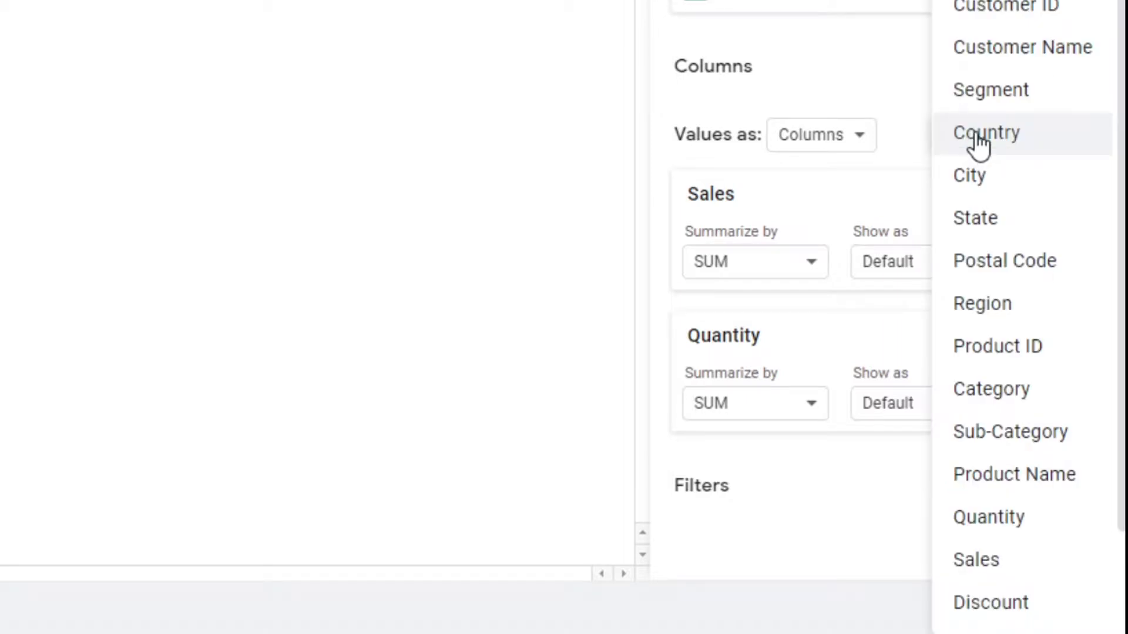
{"action": "scroll", "coordinate": [964, 529], "scroll_direction": "down", "scroll_amount": 2}
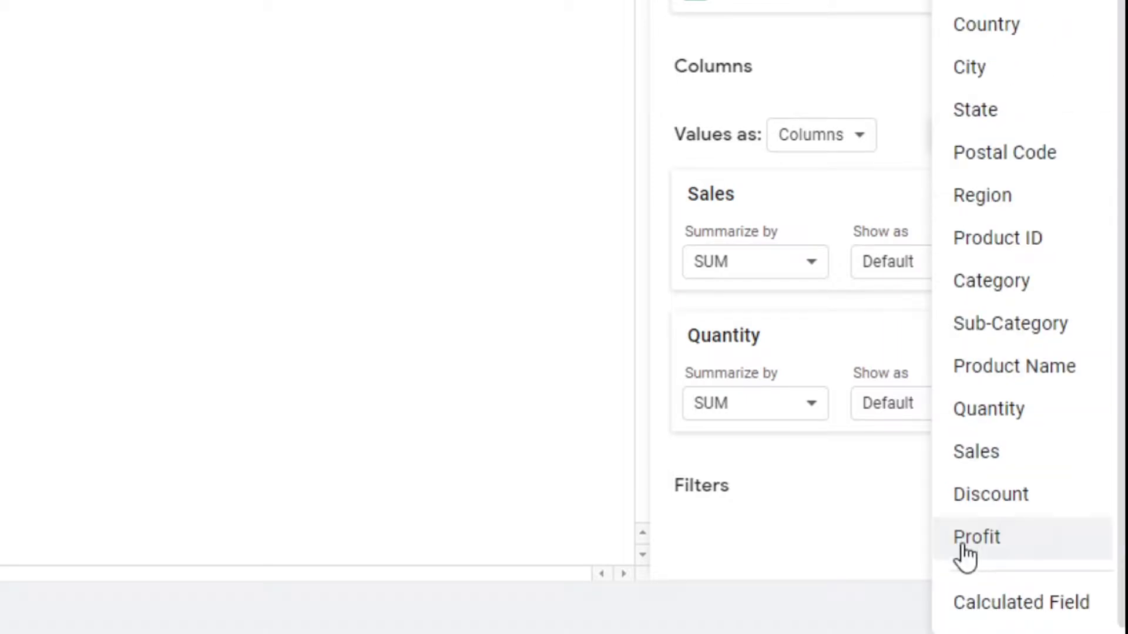
{"action": "left_click", "coordinate": [1017, 614]}
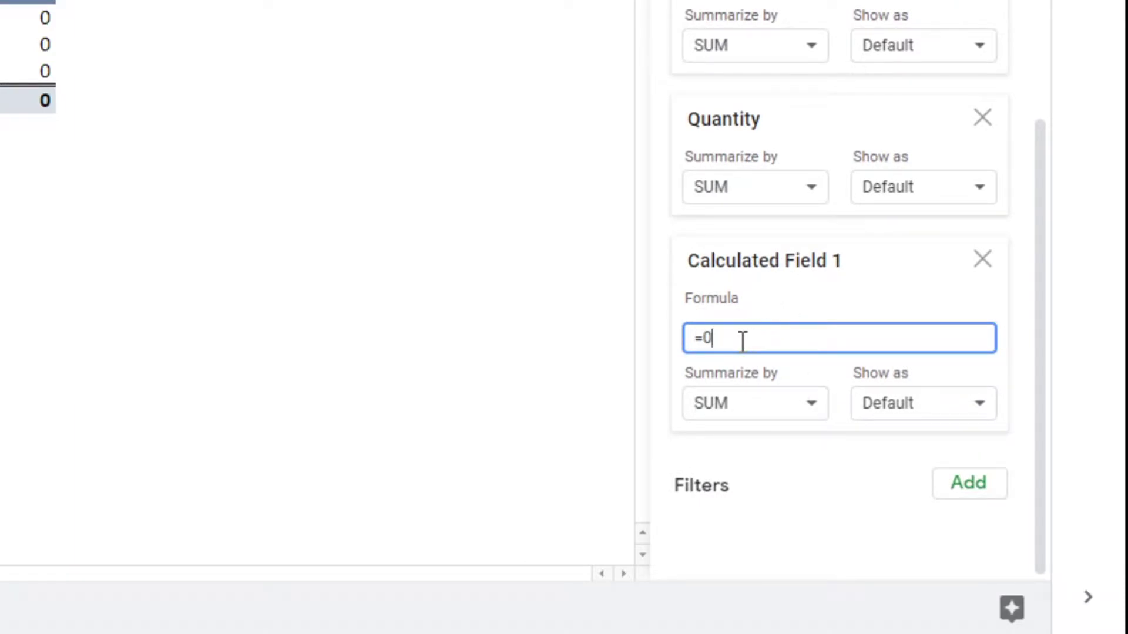
{"action": "key", "text": "BackSpace"}
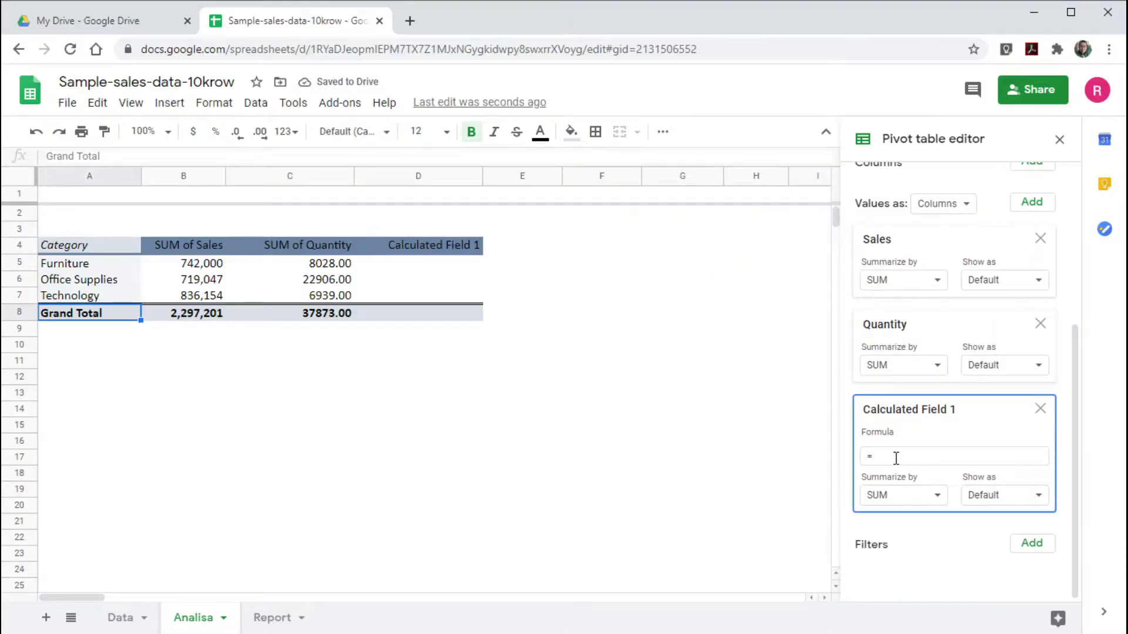
{"action": "type", "text": "sales"}
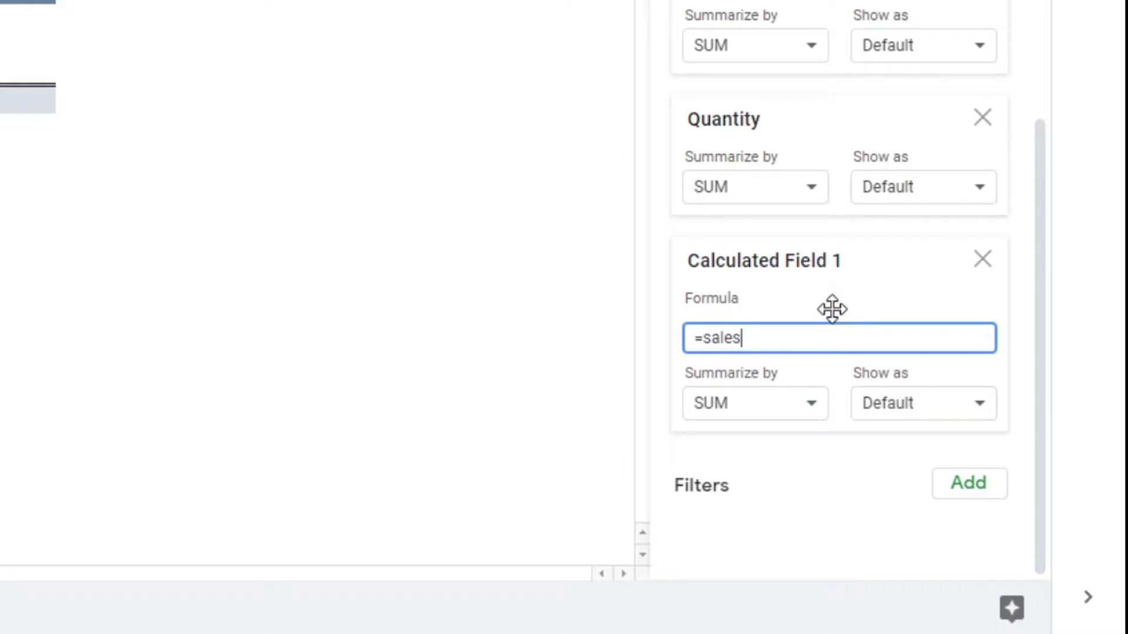
{"action": "type", "text": "/quantity"}
{"action": "left_click", "coordinate": [908, 292]}
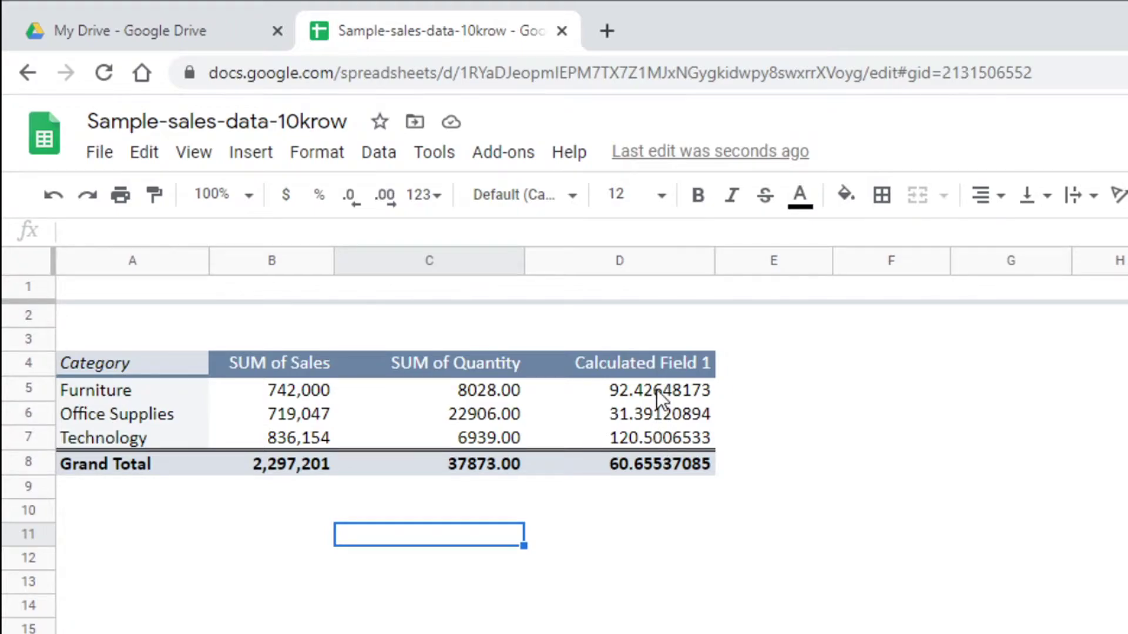
{"action": "left_click", "coordinate": [293, 393]}
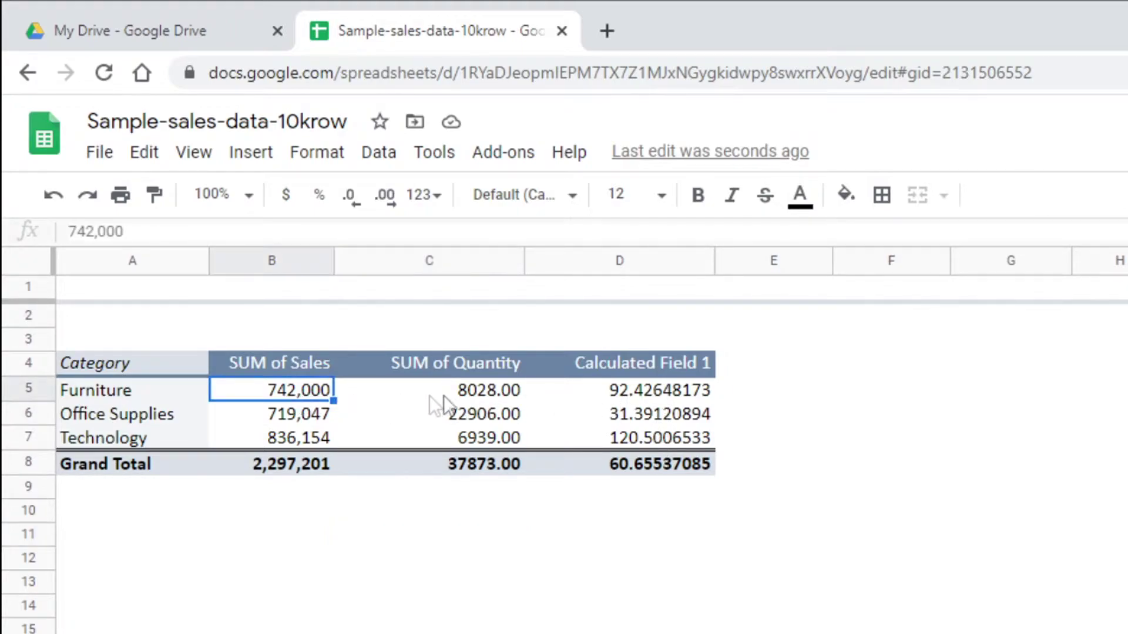
{"action": "left_click", "coordinate": [489, 393]}
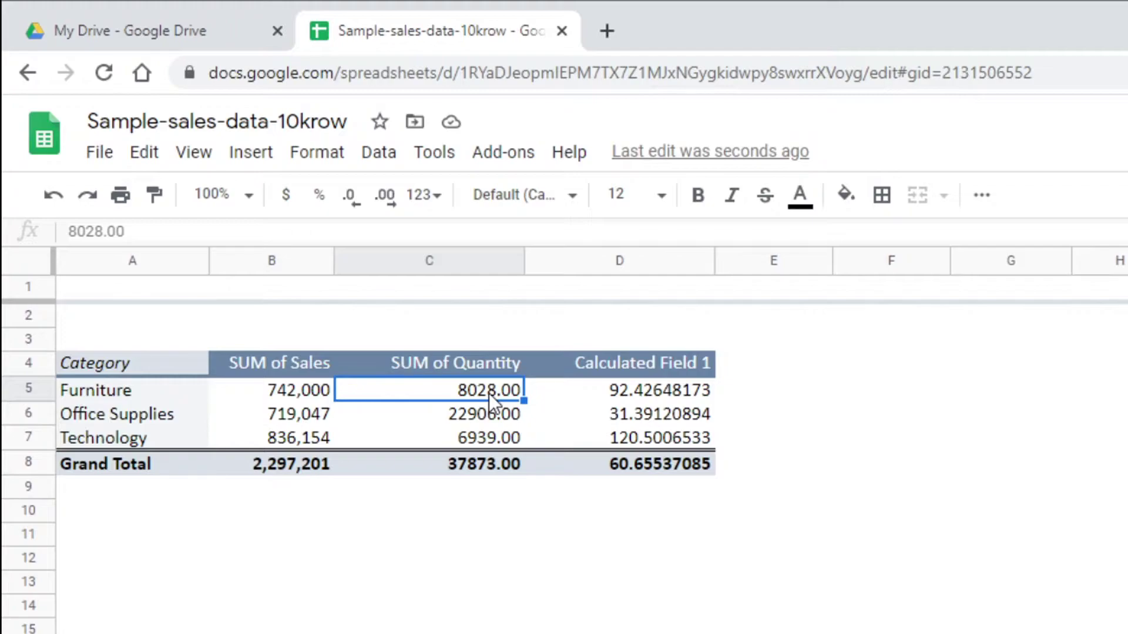
Rename the pivot table's SUM of Sales and SUM of Quantity headers as Sales and Quantity
{"action": "left_click", "coordinate": [252, 363]}
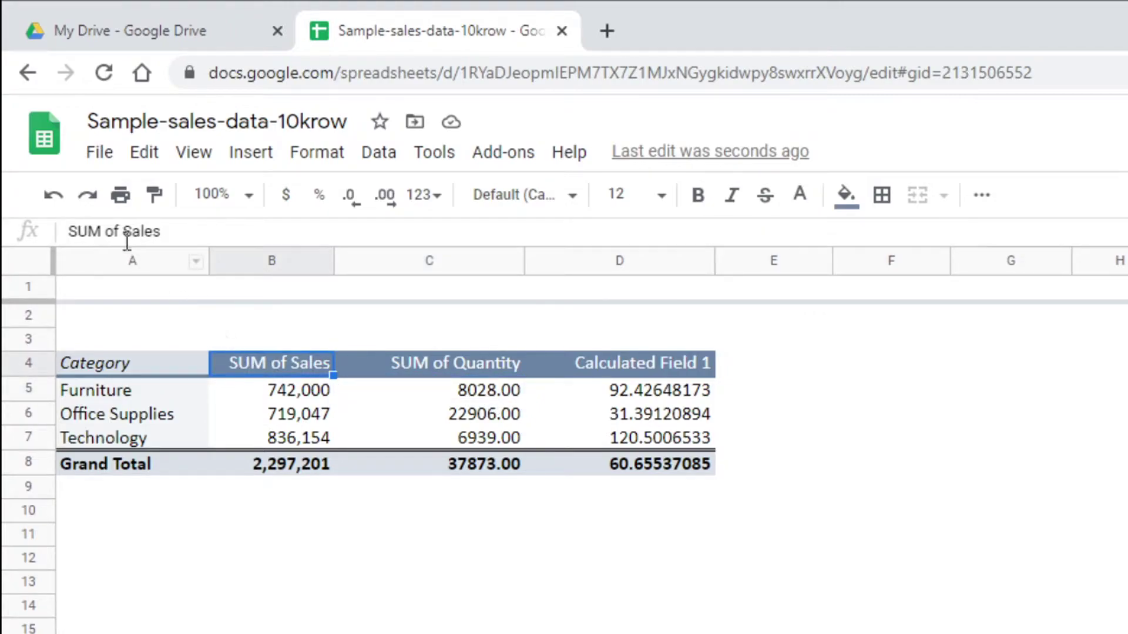
{"action": "left_click_drag", "start_coordinate": [125, 235], "coordinate": [46, 234]}
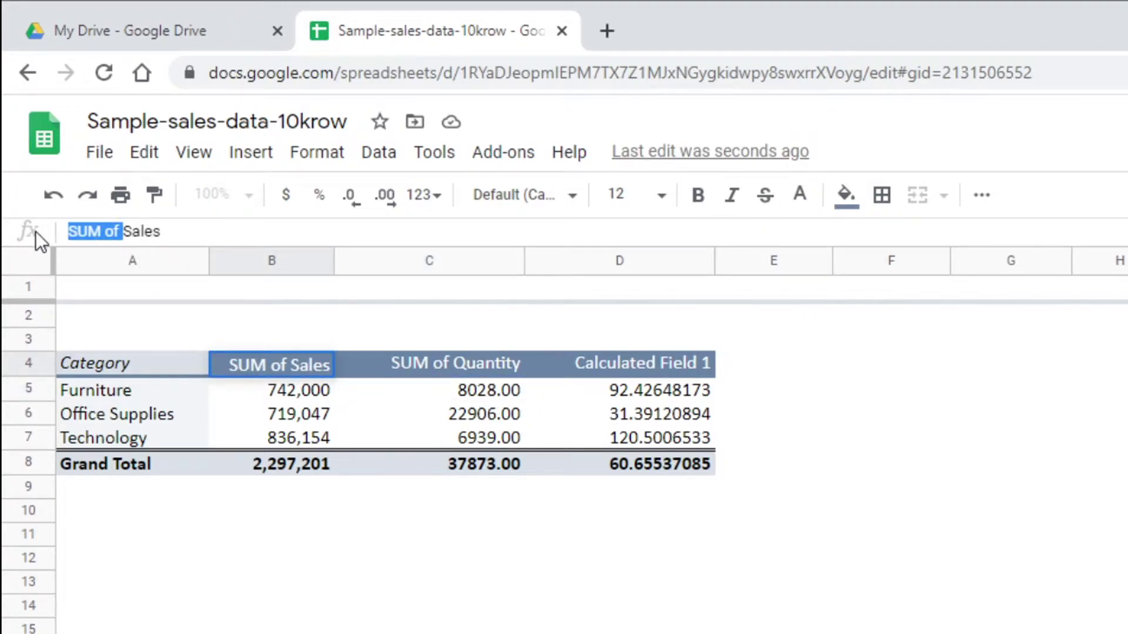
{"action": "key", "text": "BackSpace"}
{"action": "left_click", "coordinate": [464, 366]}
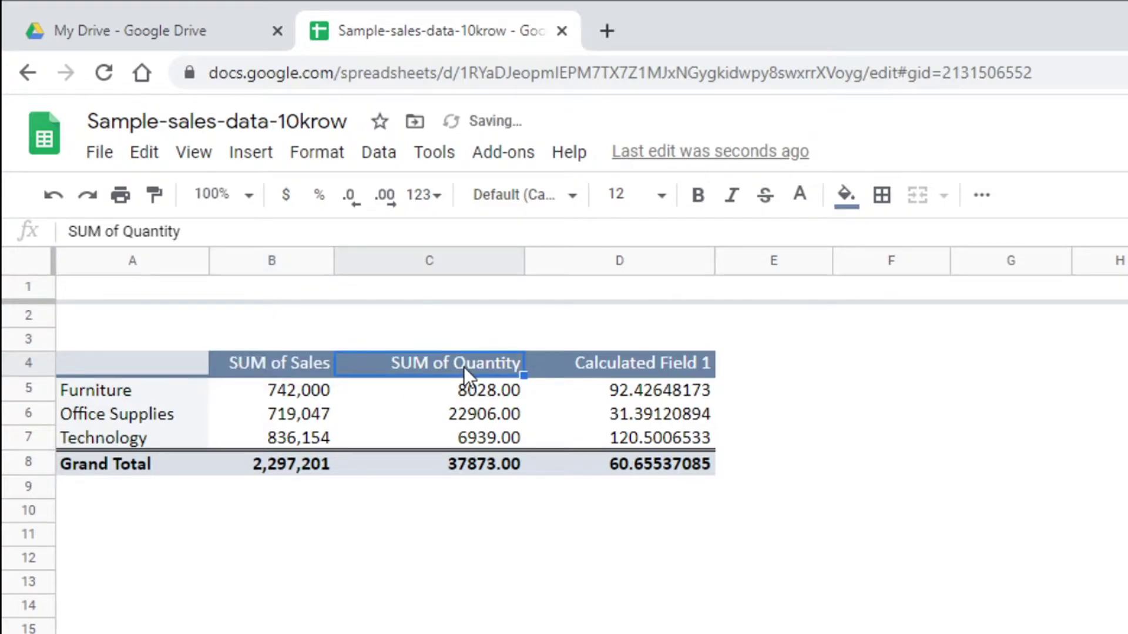
{"action": "left_click_drag", "start_coordinate": [118, 232], "coordinate": [28, 233]}
{"action": "key", "text": "BackSpace"}
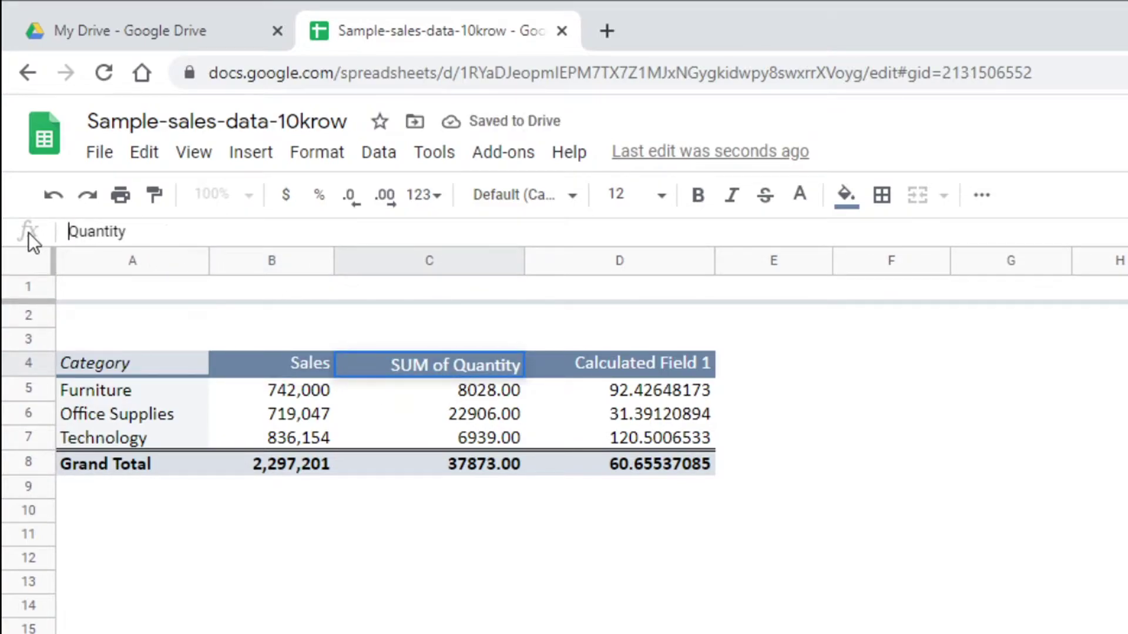
Rename the calculated field's header in D4 as Unit Price
{"action": "left_click", "coordinate": [643, 359]}
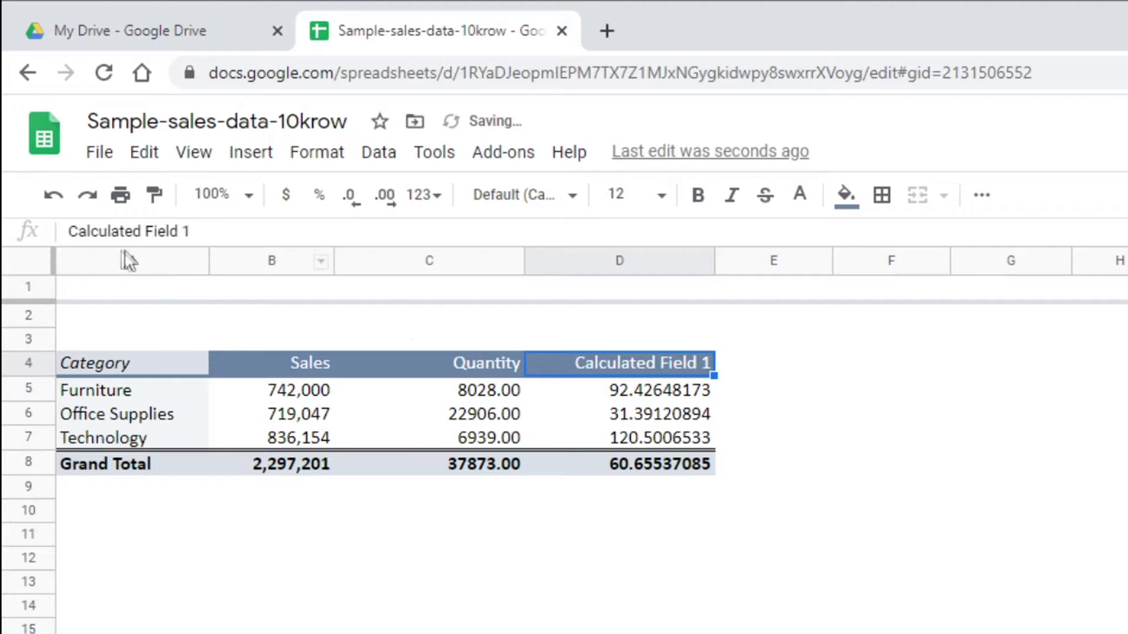
{"action": "left_click_drag", "start_coordinate": [193, 231], "coordinate": [27, 232]}
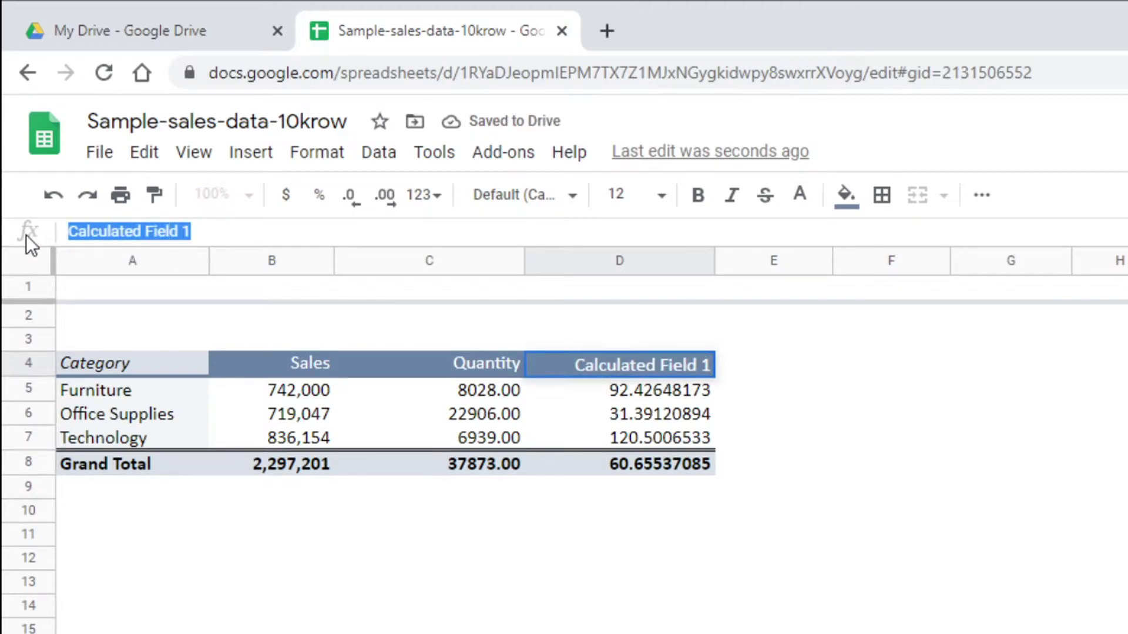
{"action": "type", "text": "P"}
{"action": "key", "text": "BackSpace"}
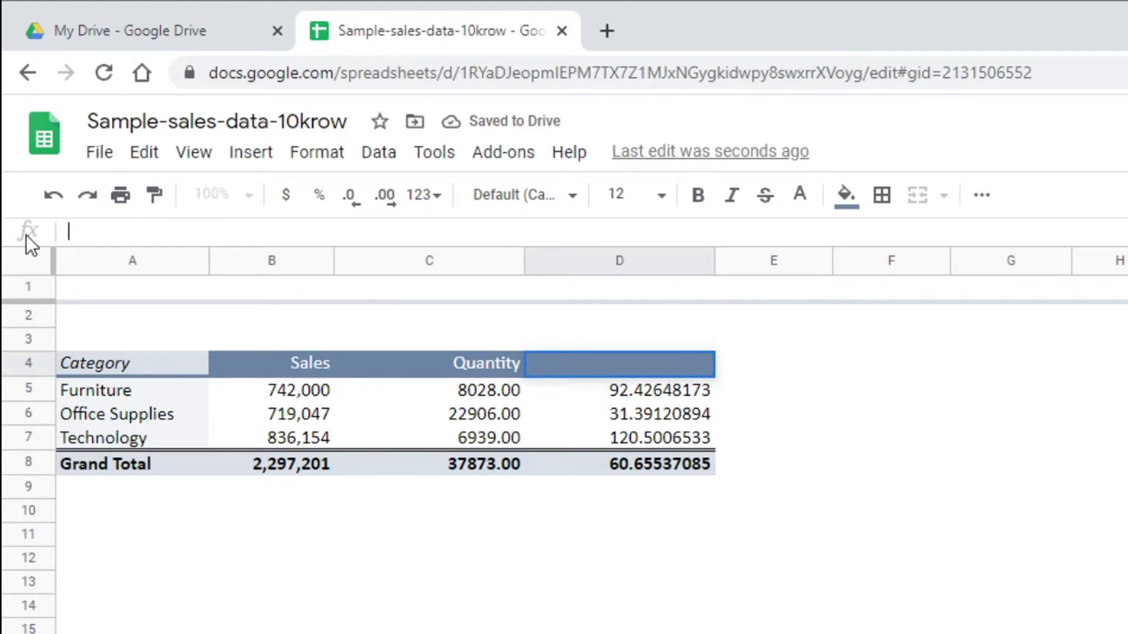
{"action": "type", "text": "Unit Pr"}
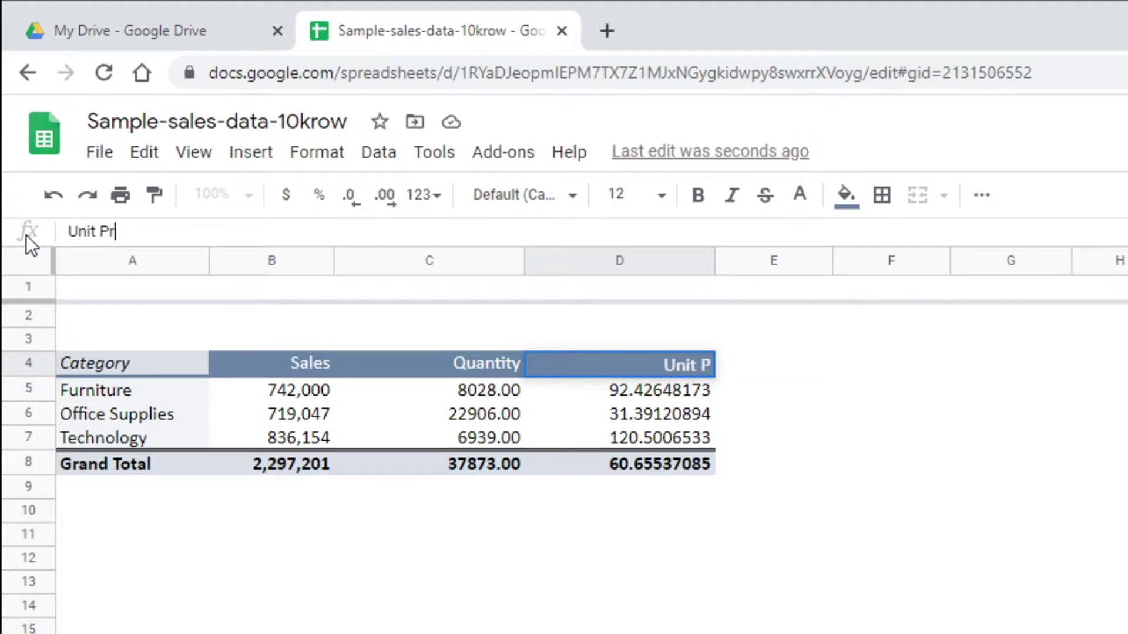
{"action": "type", "text": "ice"}
Reduce the Unit Price figures in D5:D8, including the grand total, to two decimal places
{"action": "left_click_drag", "start_coordinate": [647, 390], "coordinate": [699, 458]}
{"action": "left_click", "coordinate": [351, 200]}
{"action": "left_click", "coordinate": [351, 200]}
{"action": "left_click", "coordinate": [352, 199]}
{"action": "left_click", "coordinate": [351, 199]}
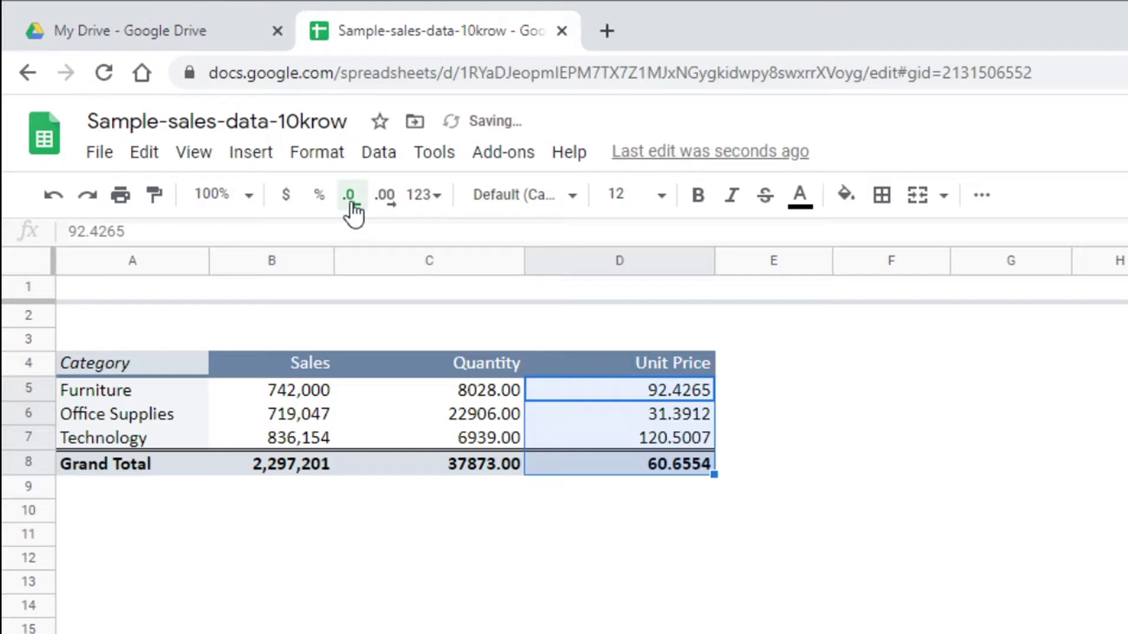
{"action": "left_click", "coordinate": [352, 200]}
{"action": "left_click", "coordinate": [351, 200]}
{"action": "left_click", "coordinate": [502, 421]}
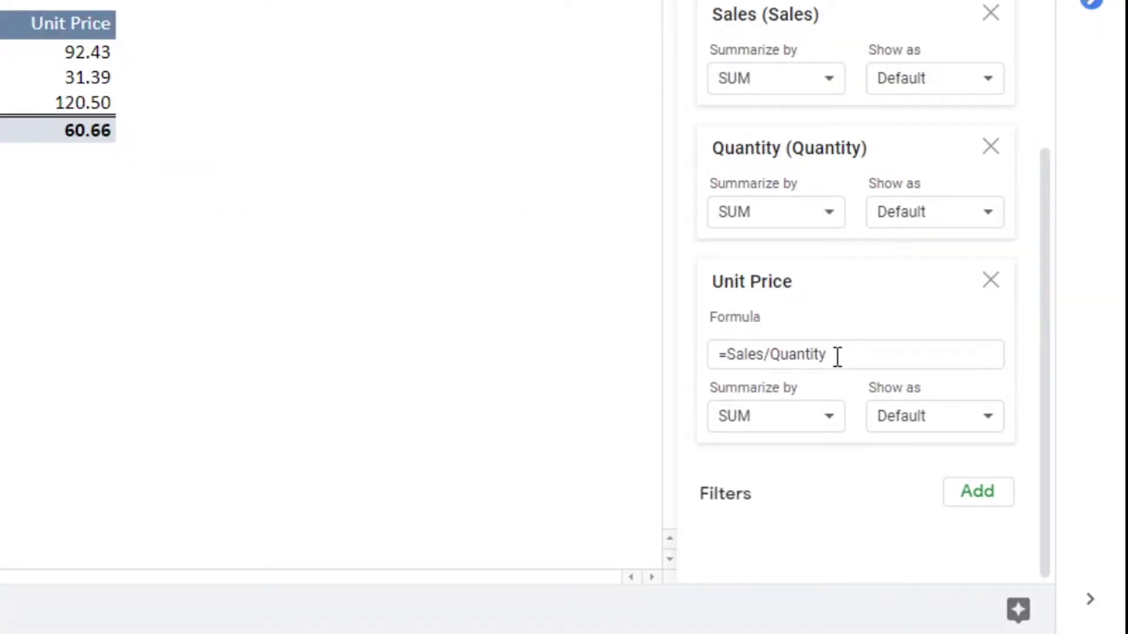
Reorder the pivot table values so that Sales comes after Unit Price
{"action": "scroll", "coordinate": [837, 356], "scroll_direction": "up", "scroll_amount": 5}
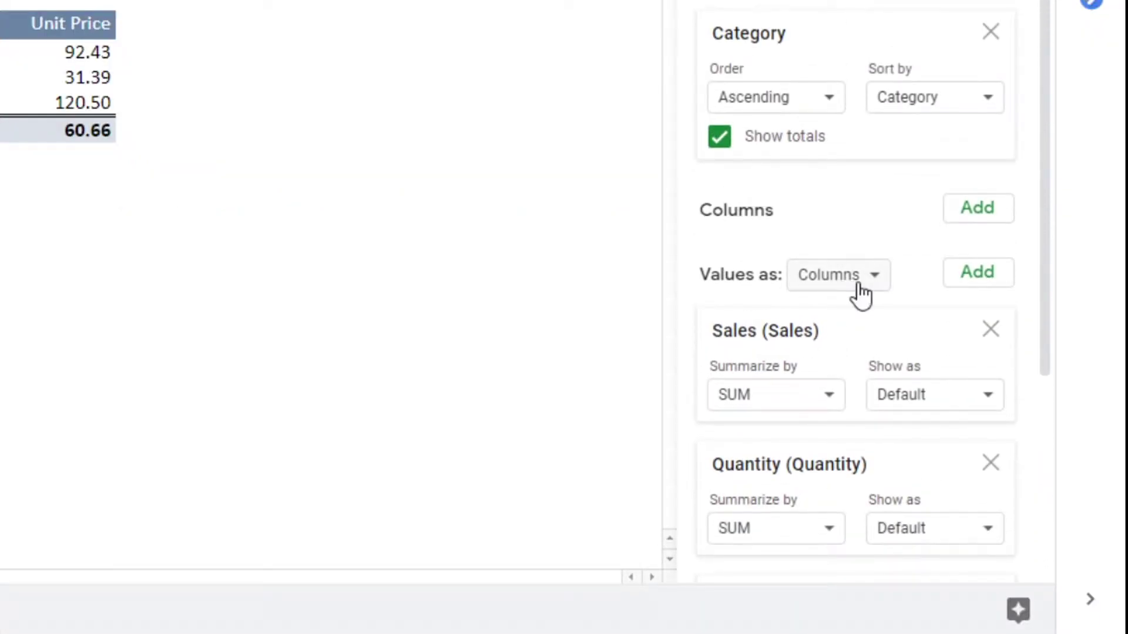
{"action": "scroll", "coordinate": [823, 352], "scroll_direction": "down", "scroll_amount": 2}
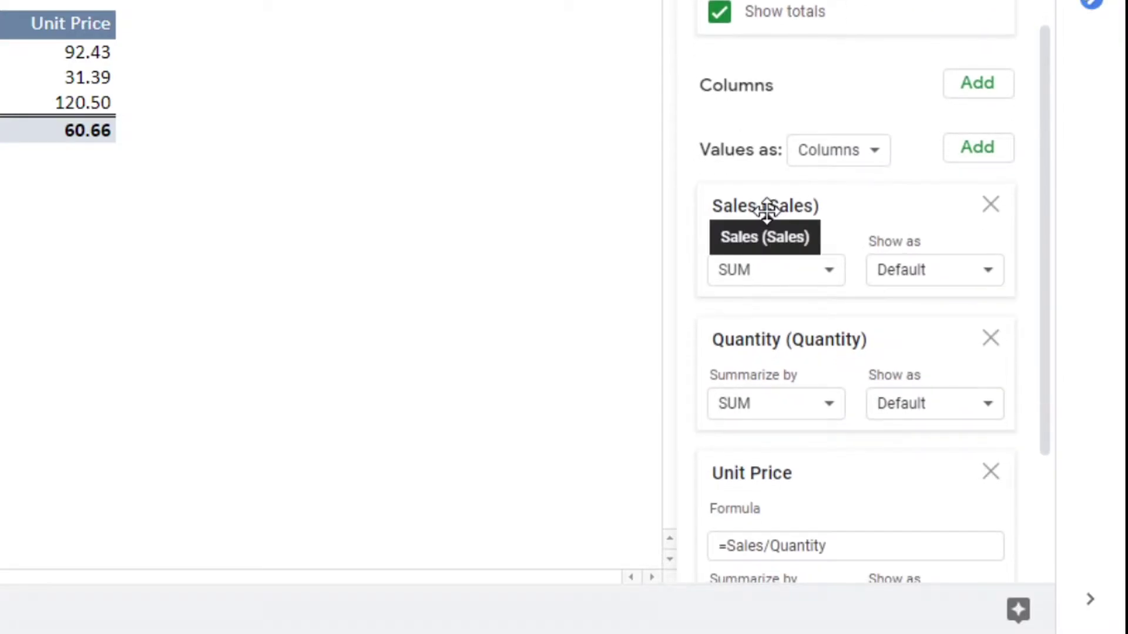
{"action": "left_click_drag", "start_coordinate": [767, 209], "coordinate": [780, 528]}
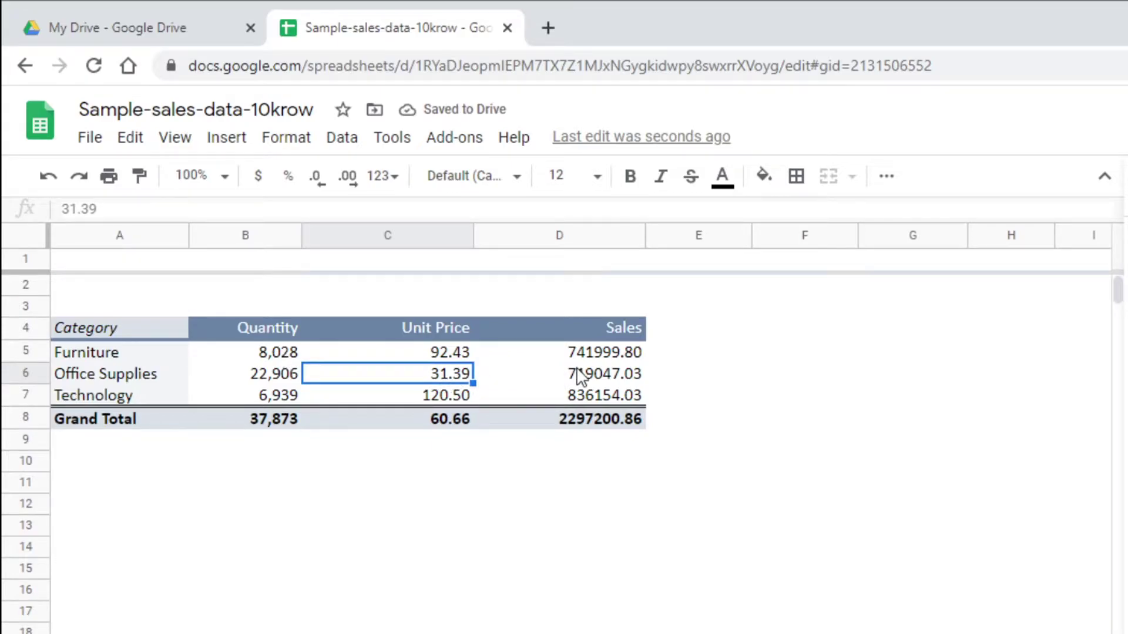
Review the Technology sales and Furniture unit price in the pivot table, and open the Data sheet to see the source columns
{"action": "left_click", "coordinate": [341, 485]}
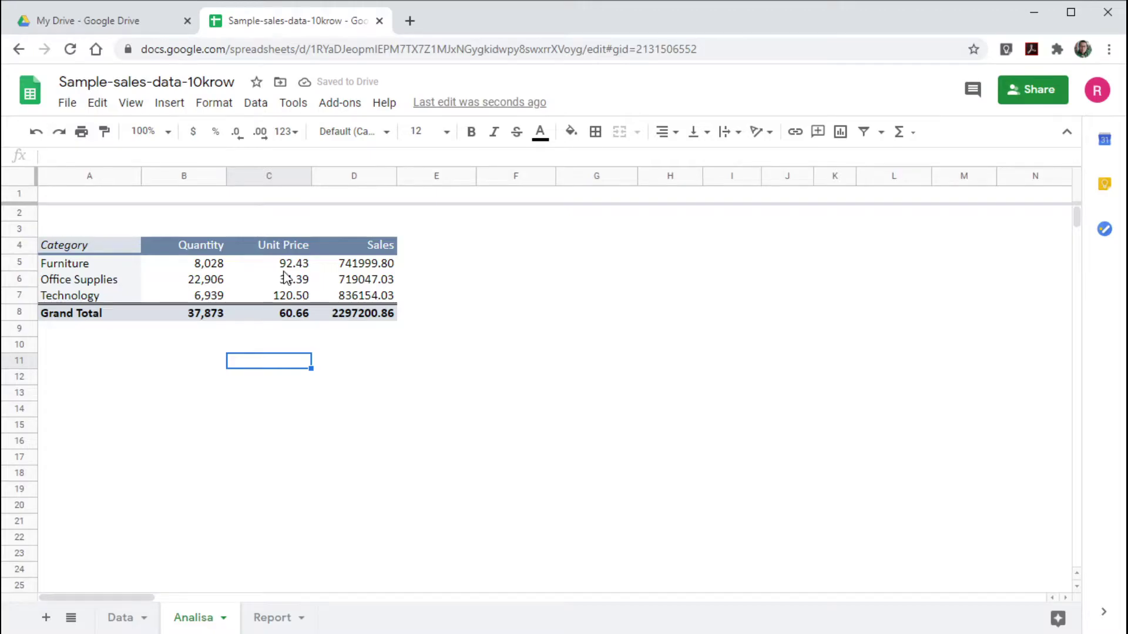
{"action": "left_click", "coordinate": [385, 296]}
{"action": "left_click", "coordinate": [292, 269]}
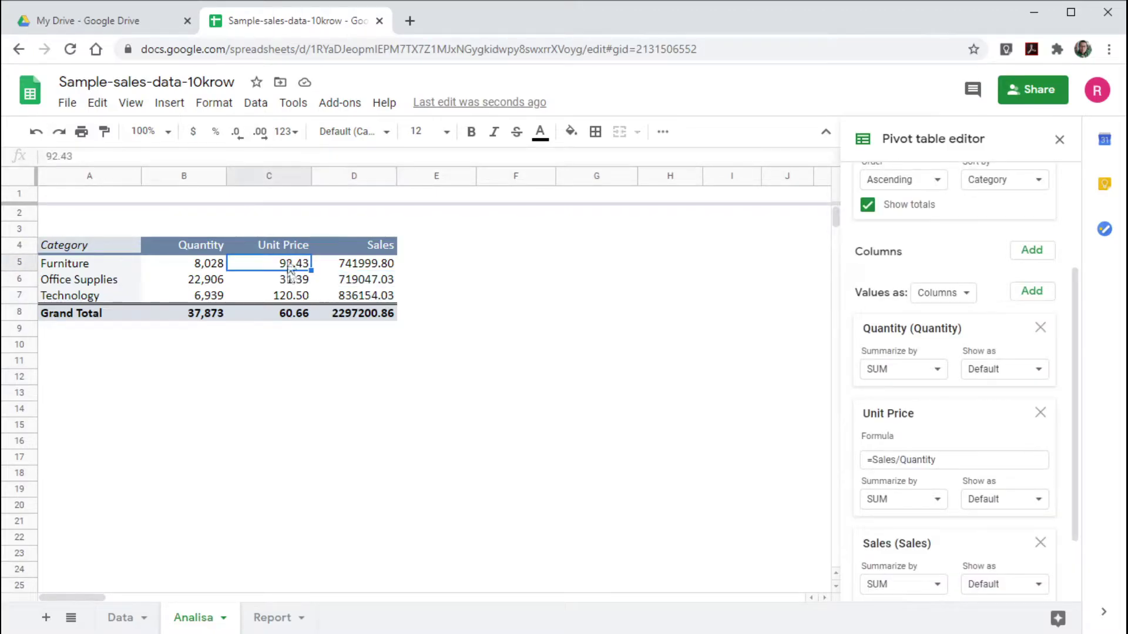
{"action": "left_click", "coordinate": [120, 618]}
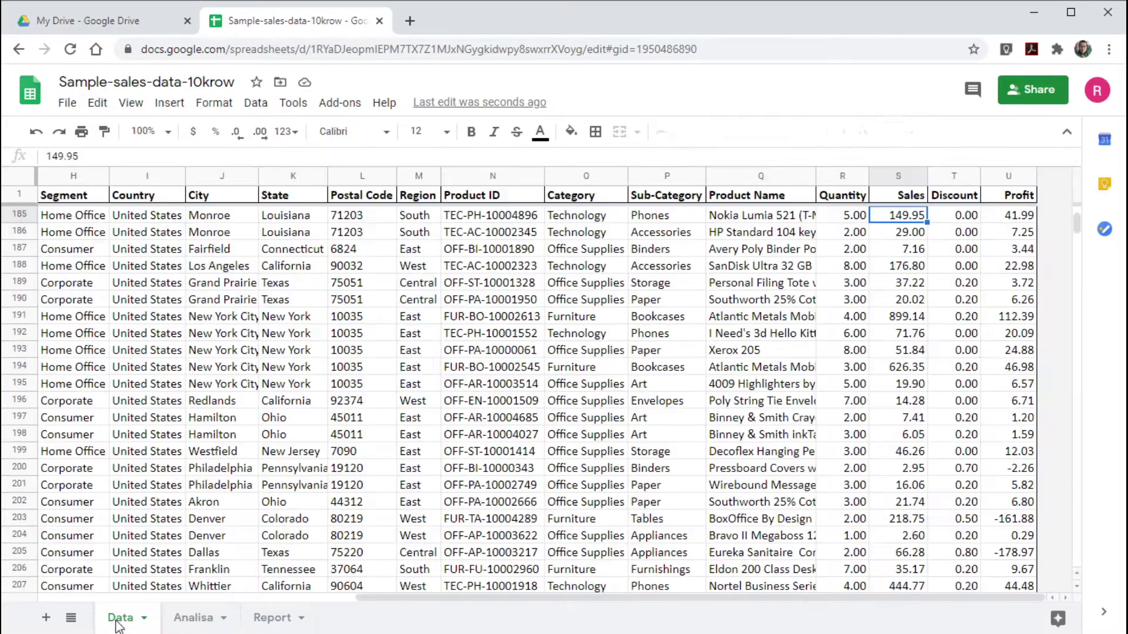
Return to the Analisa sheet and review the Unit Price formula, the calculated field option for adding values, and the unit prices per category
{"action": "left_click", "coordinate": [194, 618]}
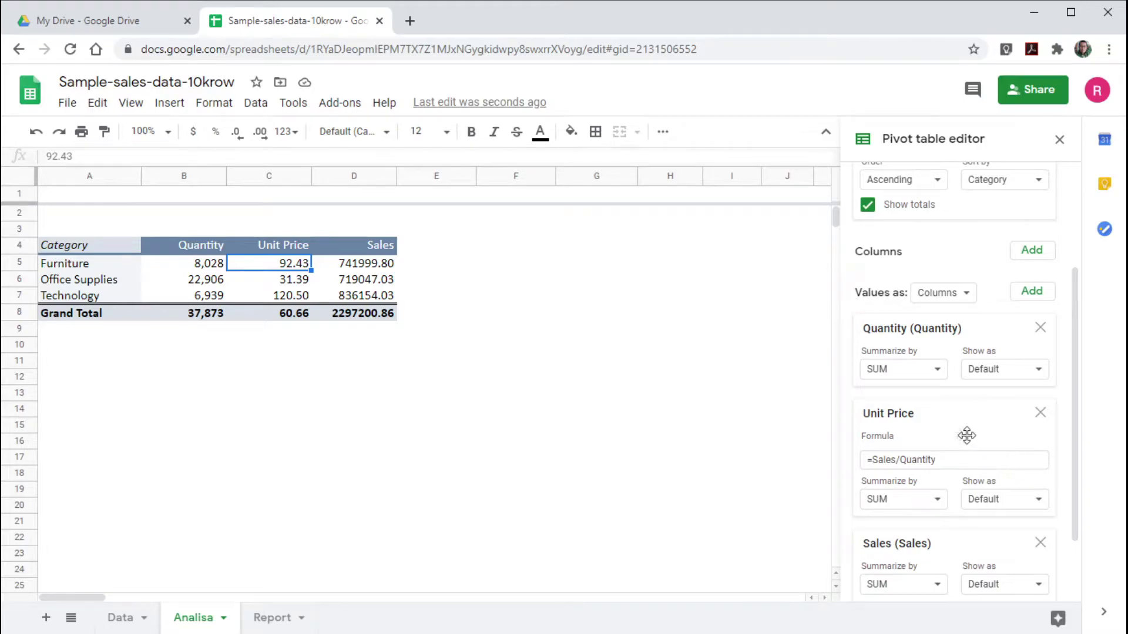
{"action": "scroll", "coordinate": [955, 435], "scroll_direction": "down", "scroll_amount": 2}
{"action": "scroll", "coordinate": [940, 411], "scroll_direction": "up", "scroll_amount": 3}
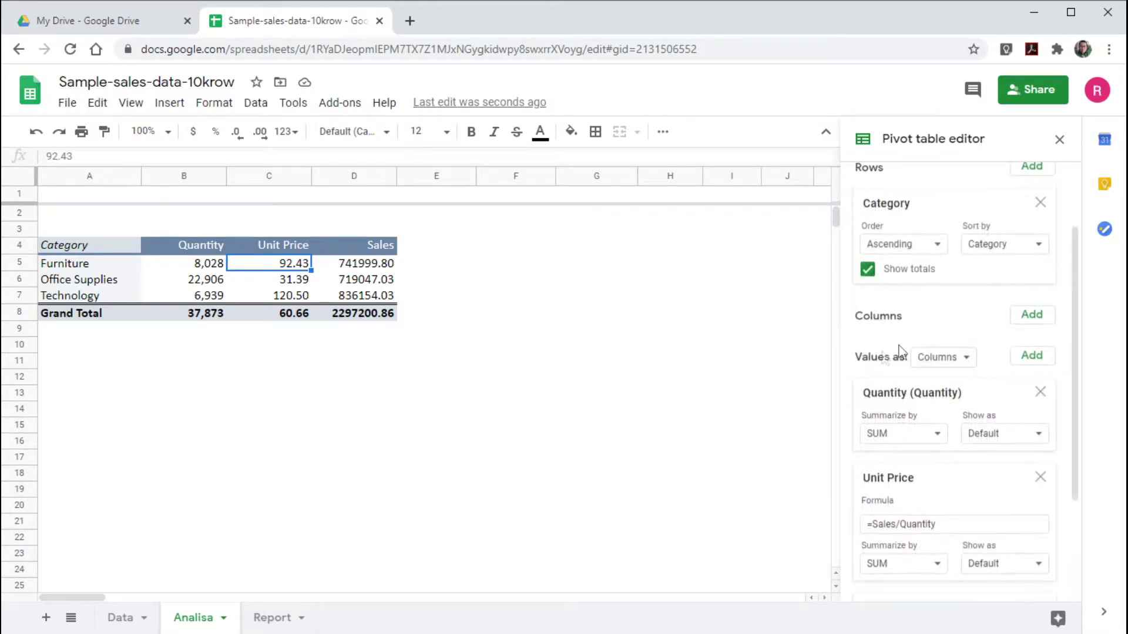
{"action": "left_click", "coordinate": [1036, 367]}
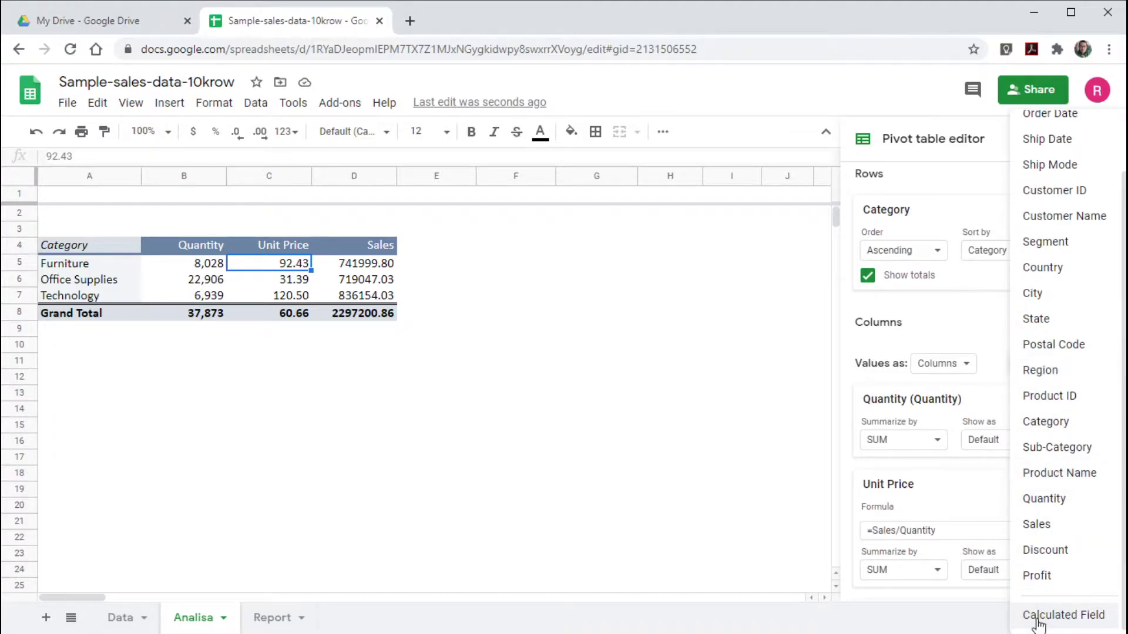
{"action": "left_click", "coordinate": [1073, 617]}
{"action": "left_click", "coordinate": [288, 294]}
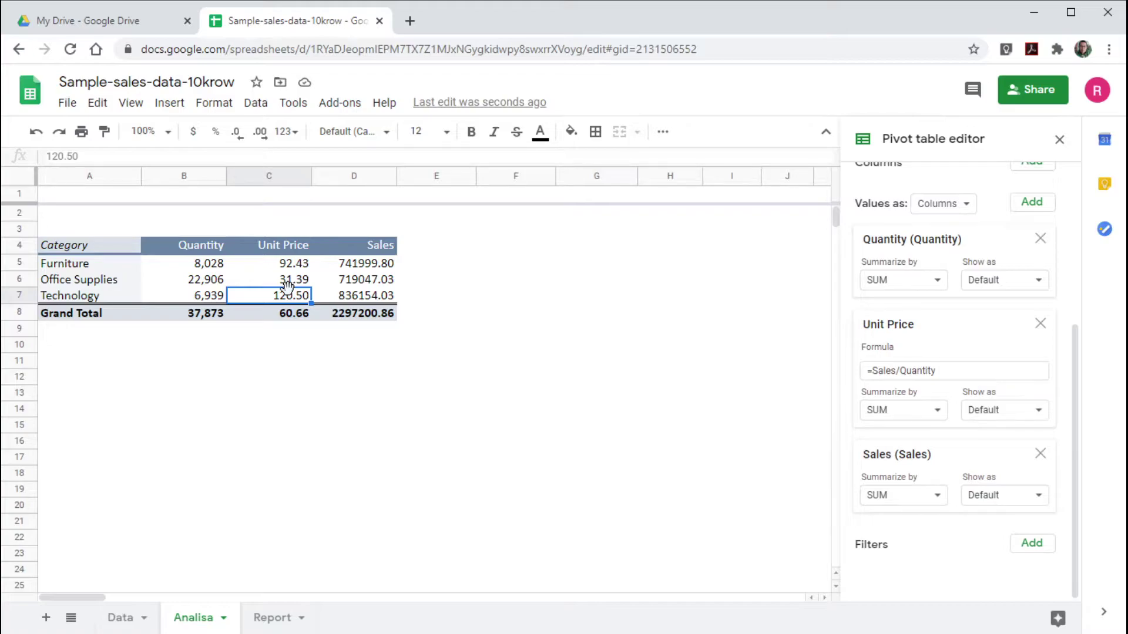
{"action": "left_click", "coordinate": [86, 282]}
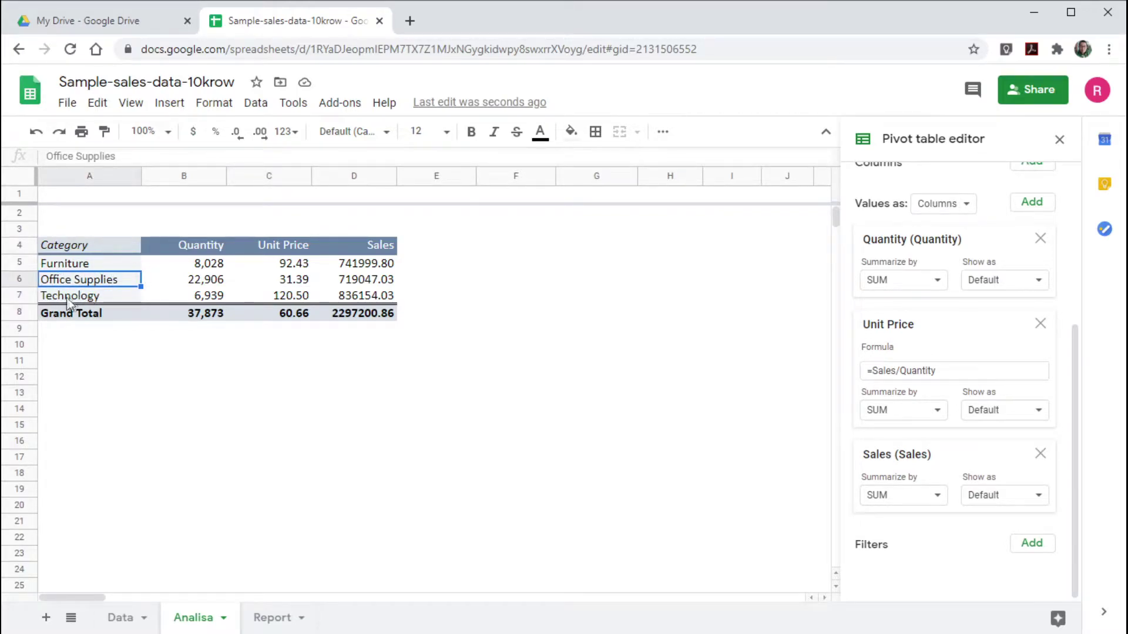
Replace the Category row field of the pivot table with Discount
{"action": "scroll", "coordinate": [1027, 264], "scroll_direction": "up", "scroll_amount": 4}
{"action": "scroll", "coordinate": [916, 304], "scroll_direction": "up", "scroll_amount": 1}
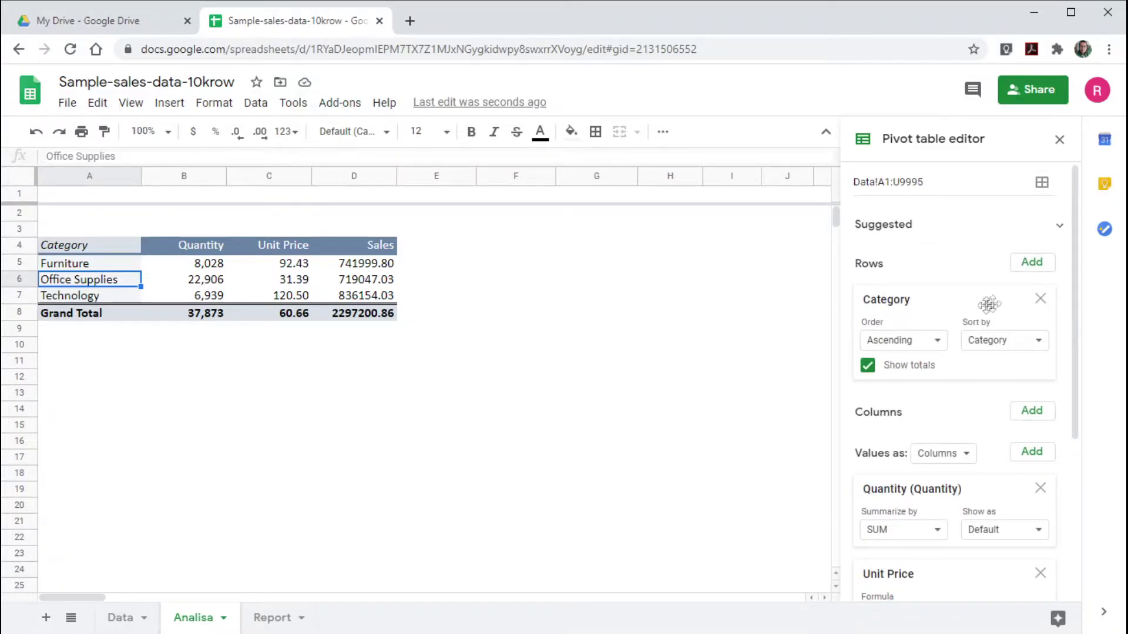
{"action": "left_click", "coordinate": [1041, 300]}
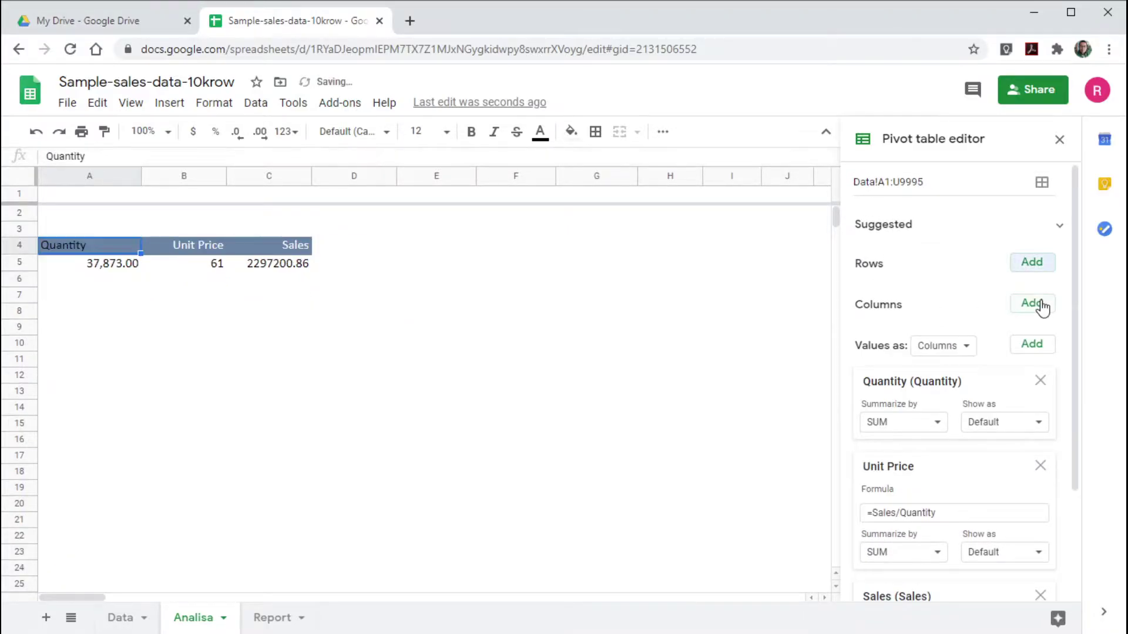
{"action": "left_click", "coordinate": [1030, 263]}
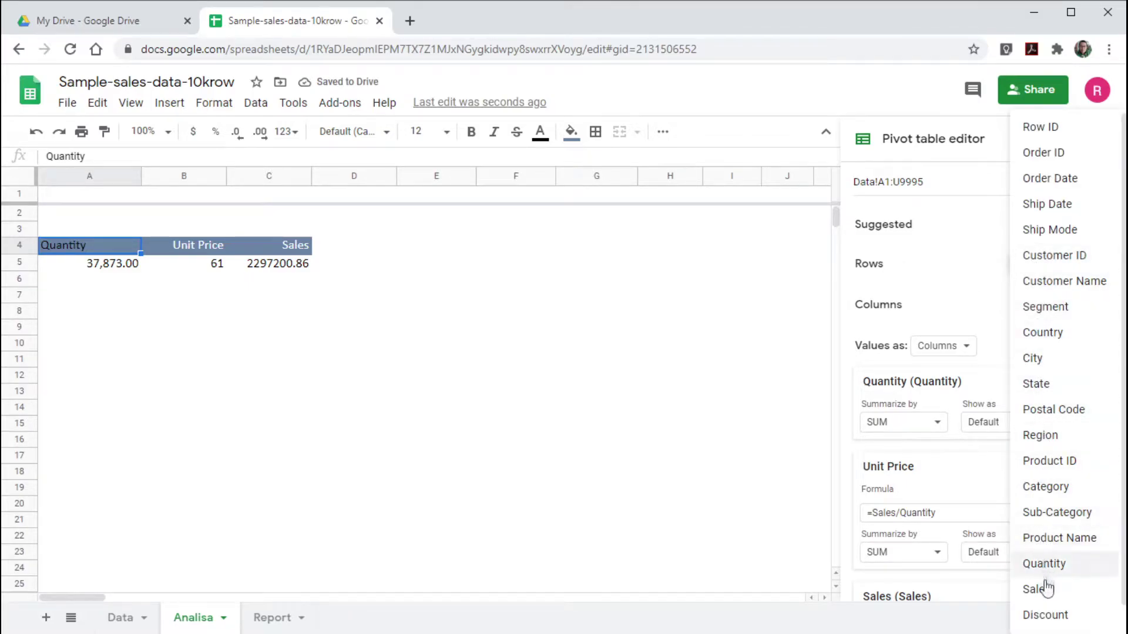
{"action": "left_click", "coordinate": [1045, 615]}
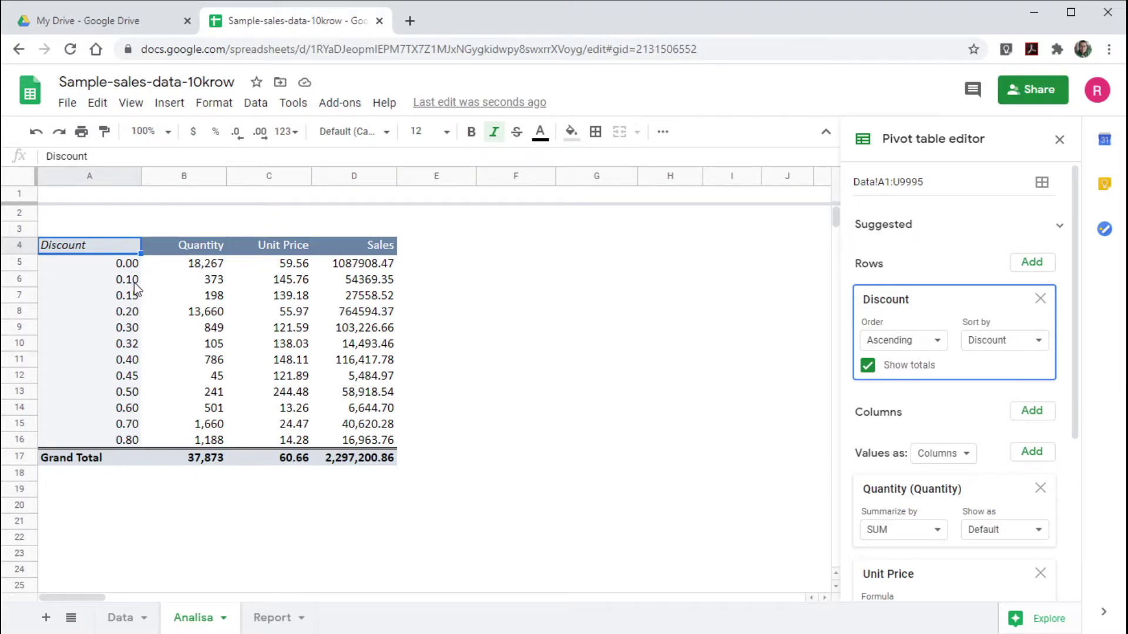
Group the pivot table's Discount values with minimum 0, maximum 0.8 and interval size 0.05
{"action": "right_click", "coordinate": [126, 311]}
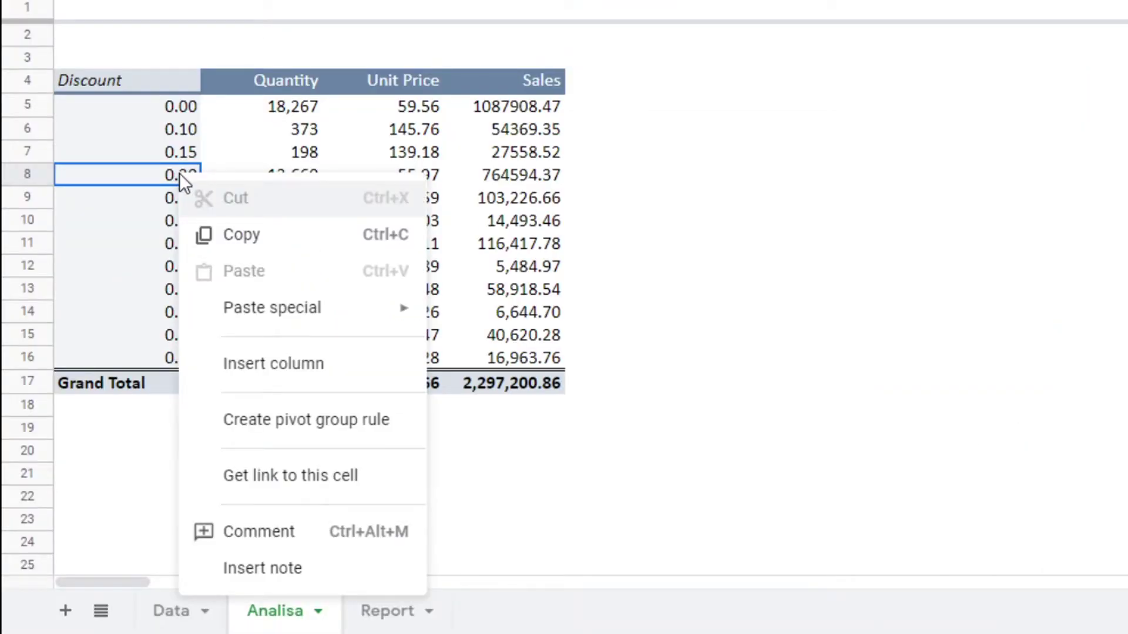
{"action": "left_click", "coordinate": [330, 431]}
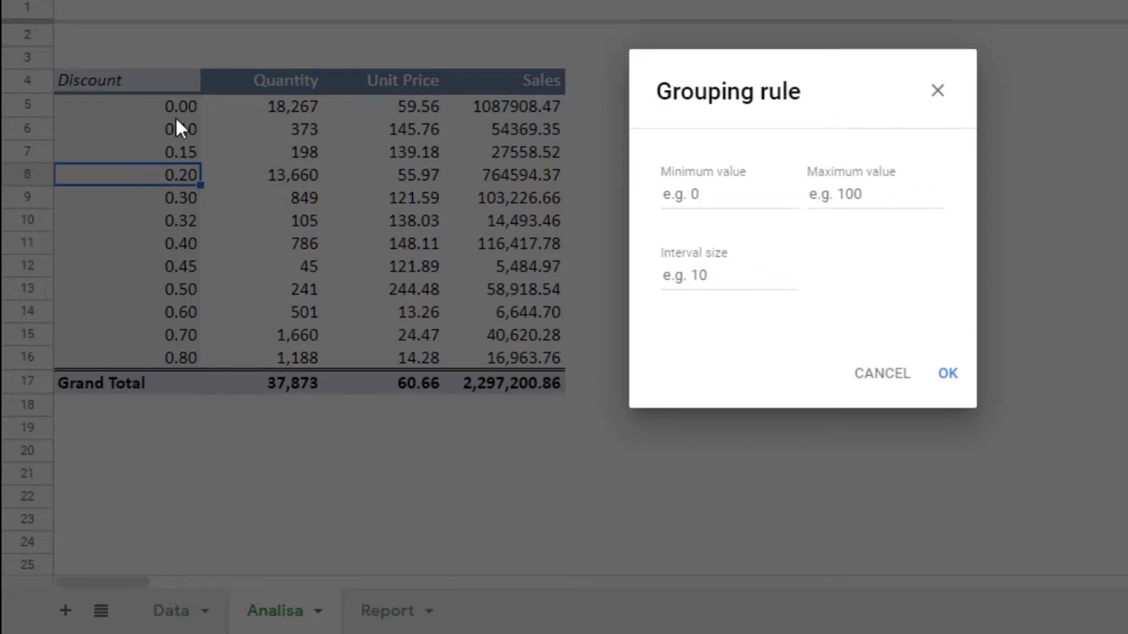
{"action": "left_click", "coordinate": [695, 200]}
{"action": "type", "text": "0"}
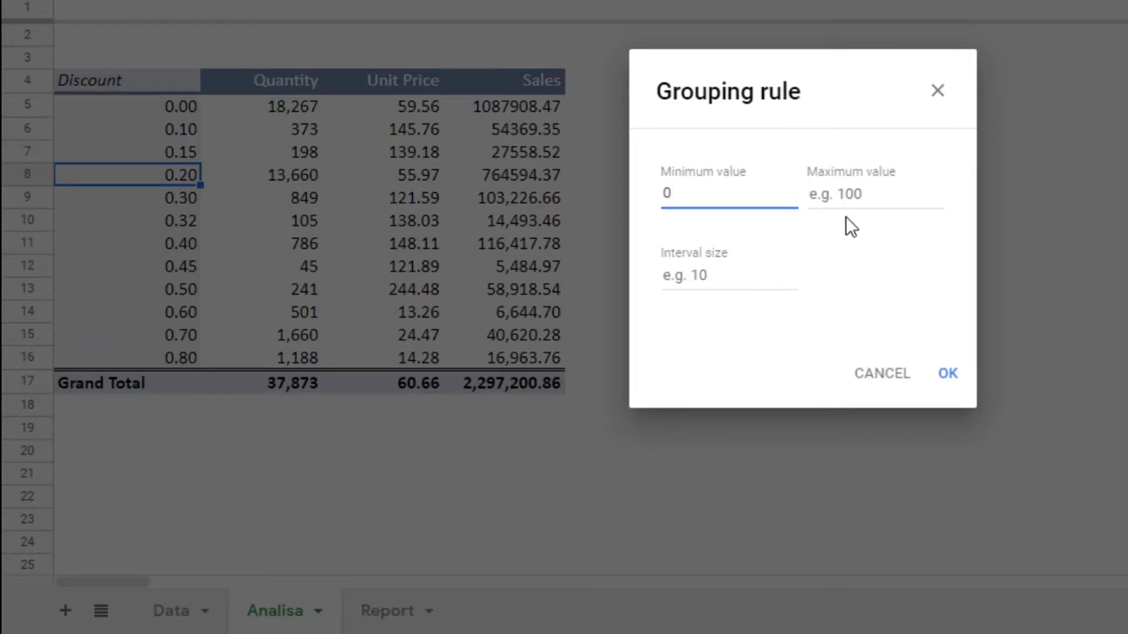
{"action": "left_click", "coordinate": [858, 195]}
{"action": "type", "text": "0.8"}
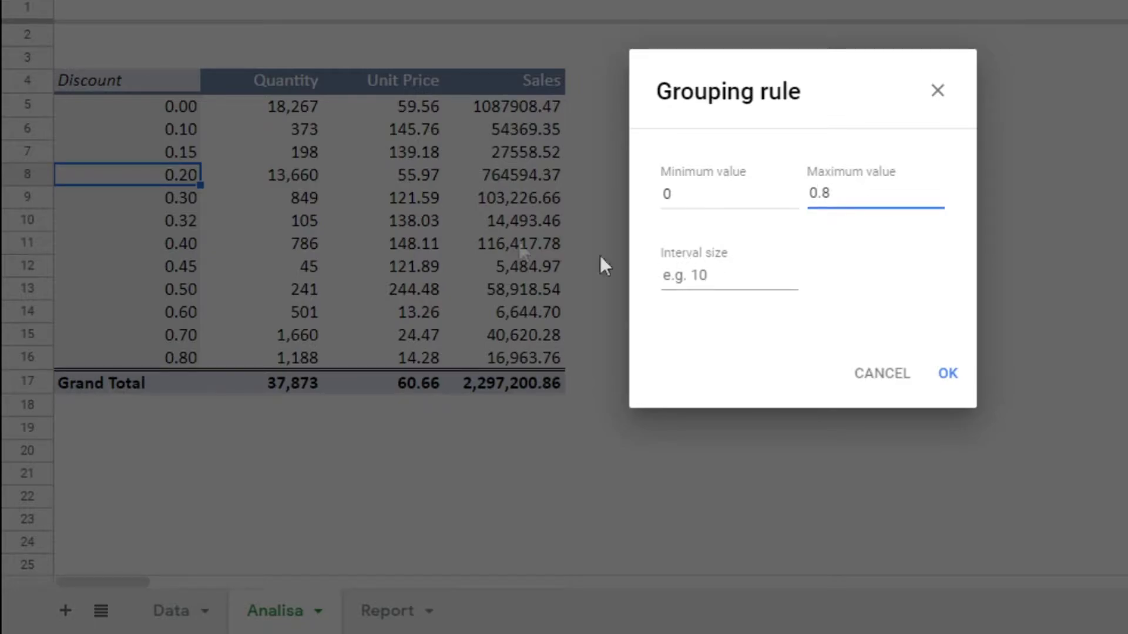
{"action": "left_click", "coordinate": [667, 274]}
{"action": "type", "text": "0.05"}
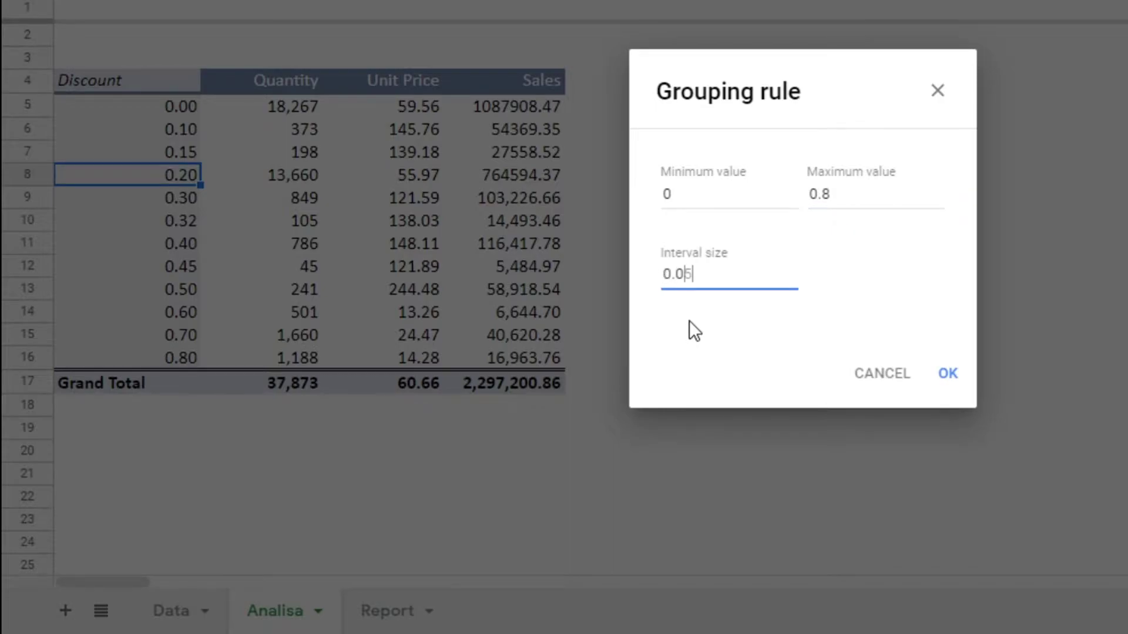
{"action": "left_click", "coordinate": [947, 375]}
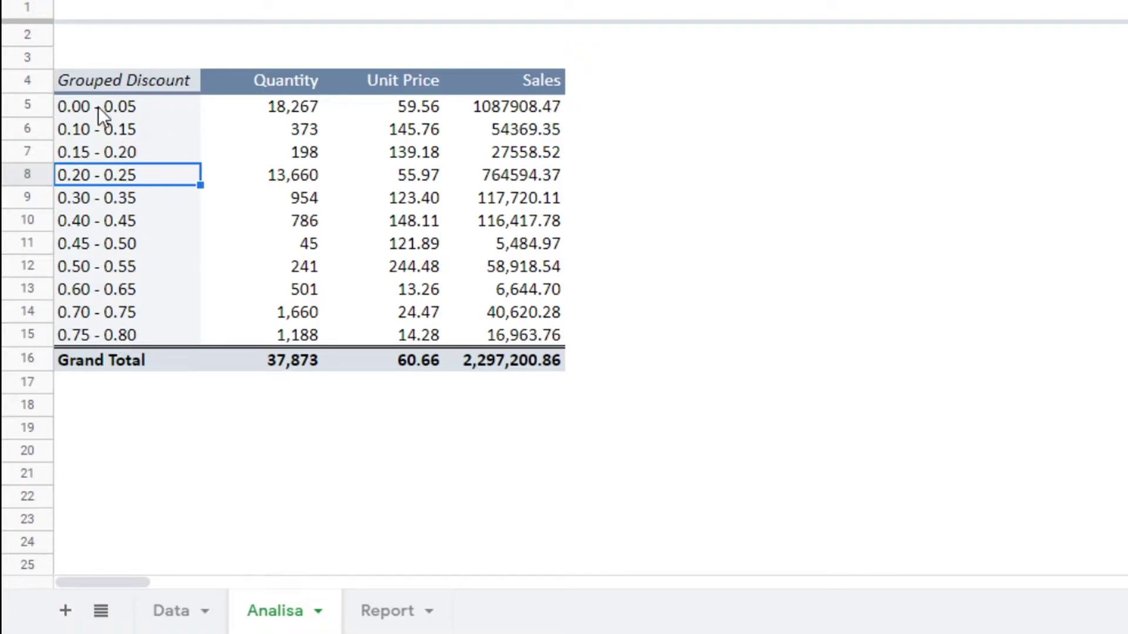
{"action": "left_click", "coordinate": [149, 112]}
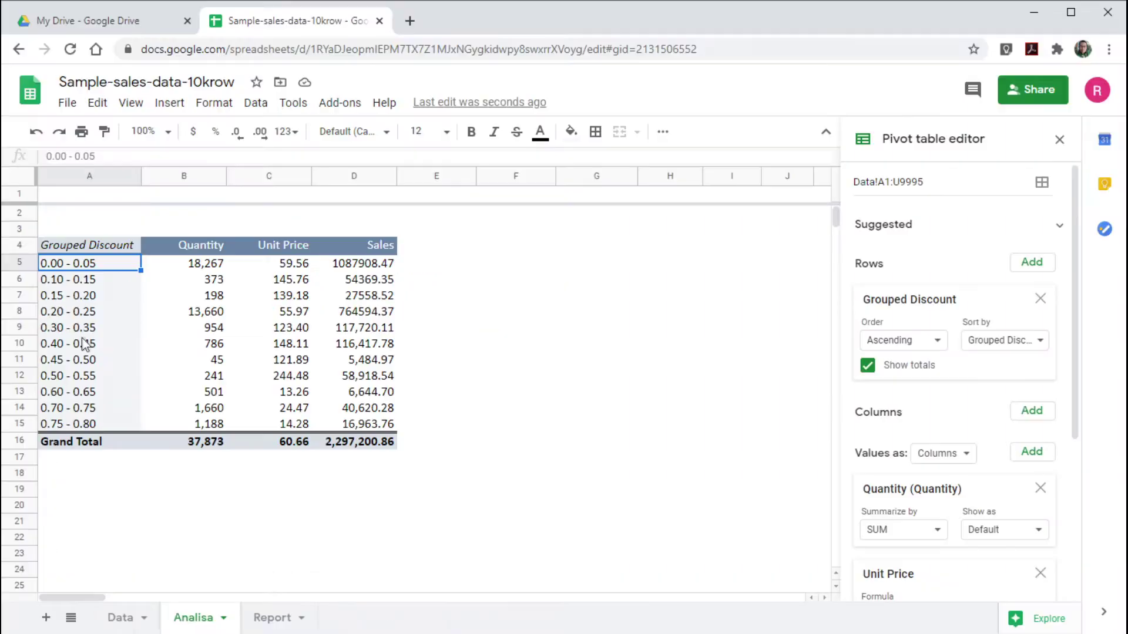
{"action": "left_click", "coordinate": [107, 215]}
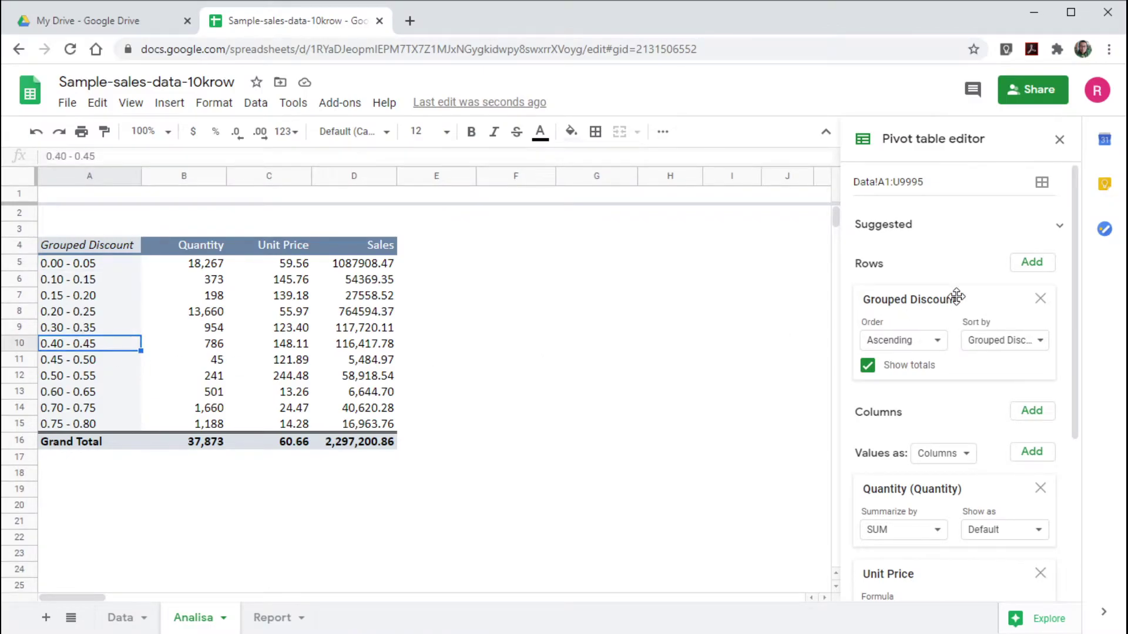
Replace the Grouped Discount row field of the pivot table with Postal Code
{"action": "left_click", "coordinate": [1041, 299]}
{"action": "left_click", "coordinate": [1031, 262]}
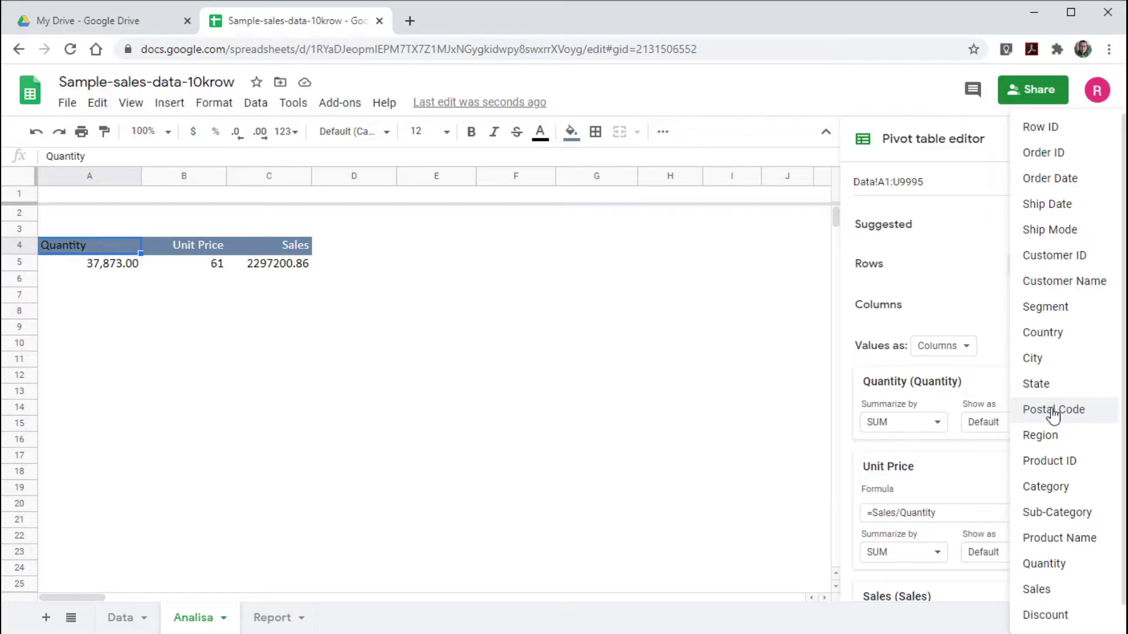
{"action": "left_click", "coordinate": [1053, 410]}
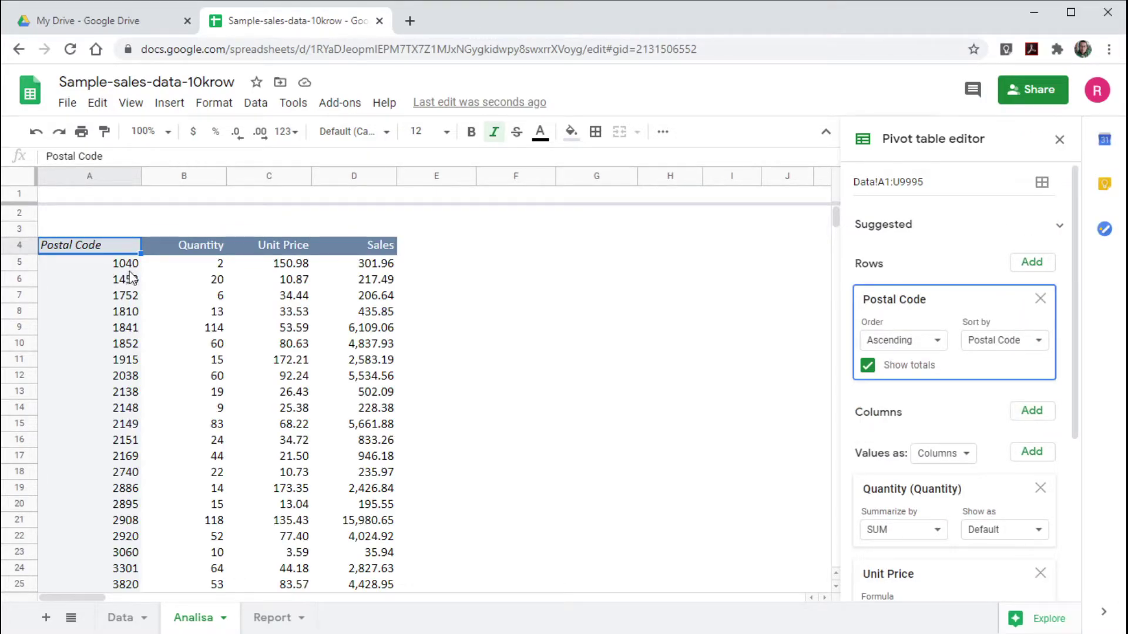
Look up the lowest and highest postal codes in the pivot table's rows
{"action": "scroll", "coordinate": [132, 274], "scroll_direction": "down", "scroll_amount": 2}
{"action": "scroll", "coordinate": [132, 275], "scroll_direction": "down", "scroll_amount": 5}
{"action": "left_click", "coordinate": [127, 262]}
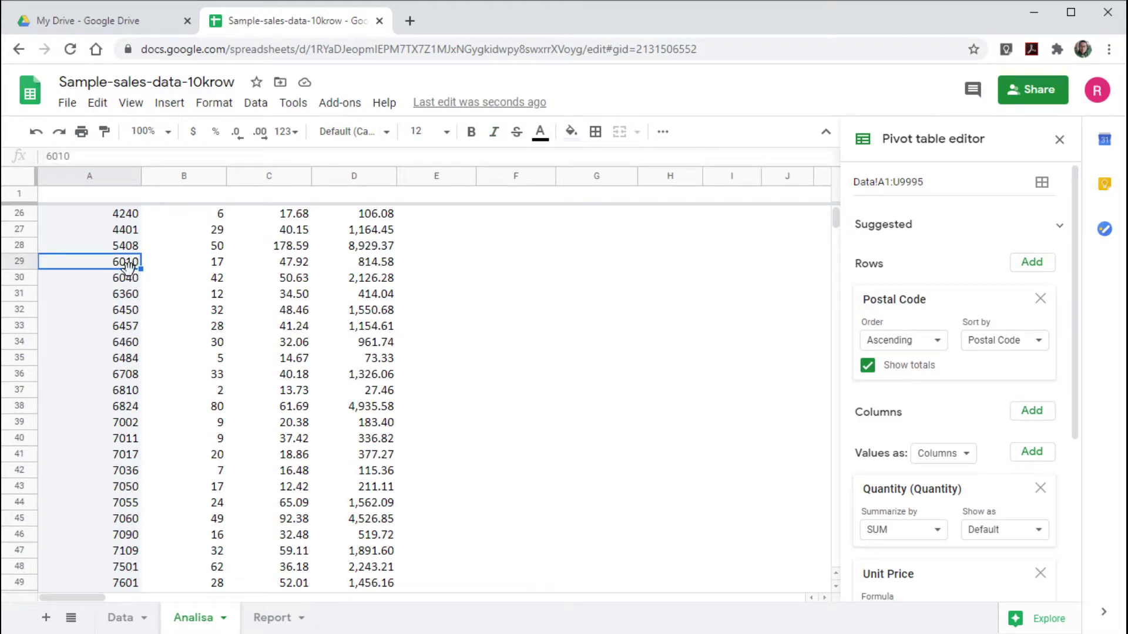
{"action": "key", "text": "ctrl+Down"}
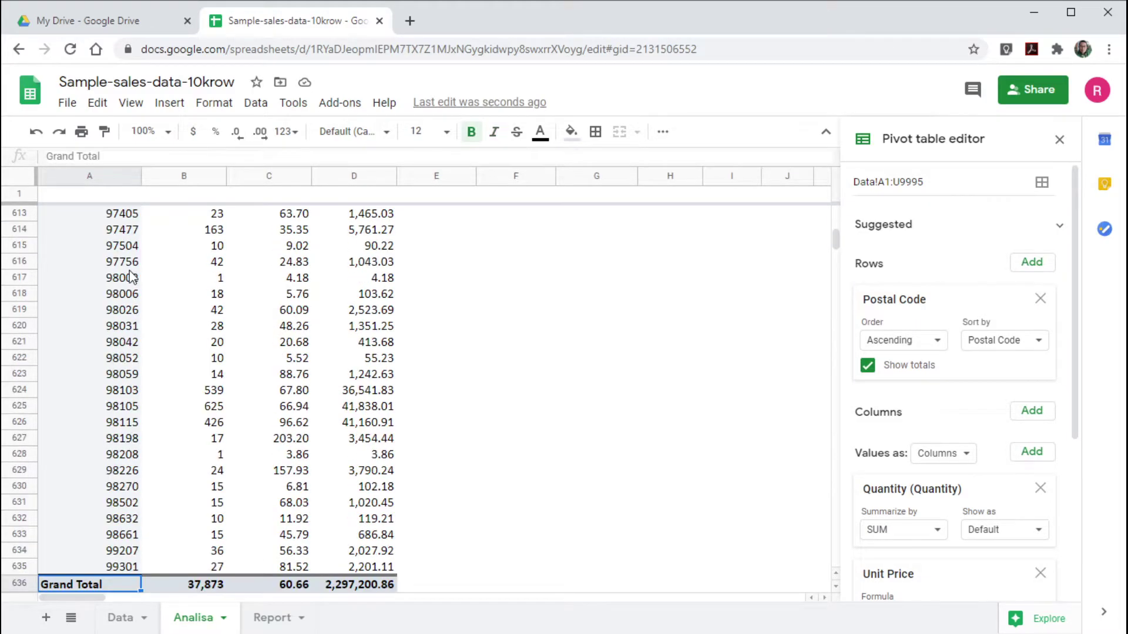
{"action": "left_click", "coordinate": [127, 567]}
{"action": "left_click", "coordinate": [129, 297]}
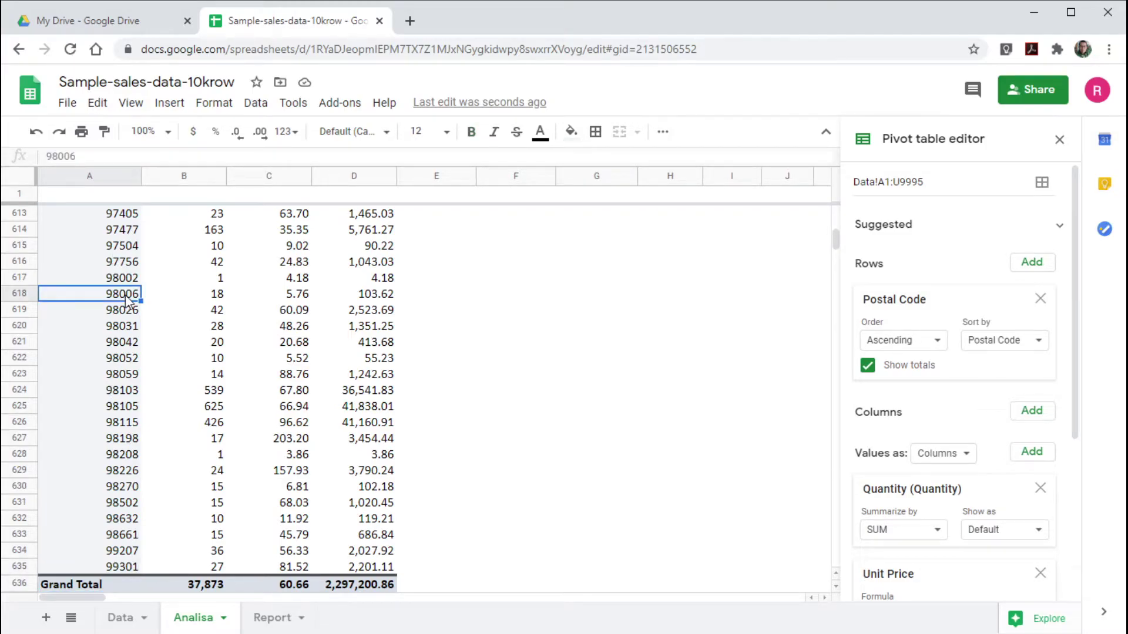
{"action": "key", "text": "ctrl+Up"}
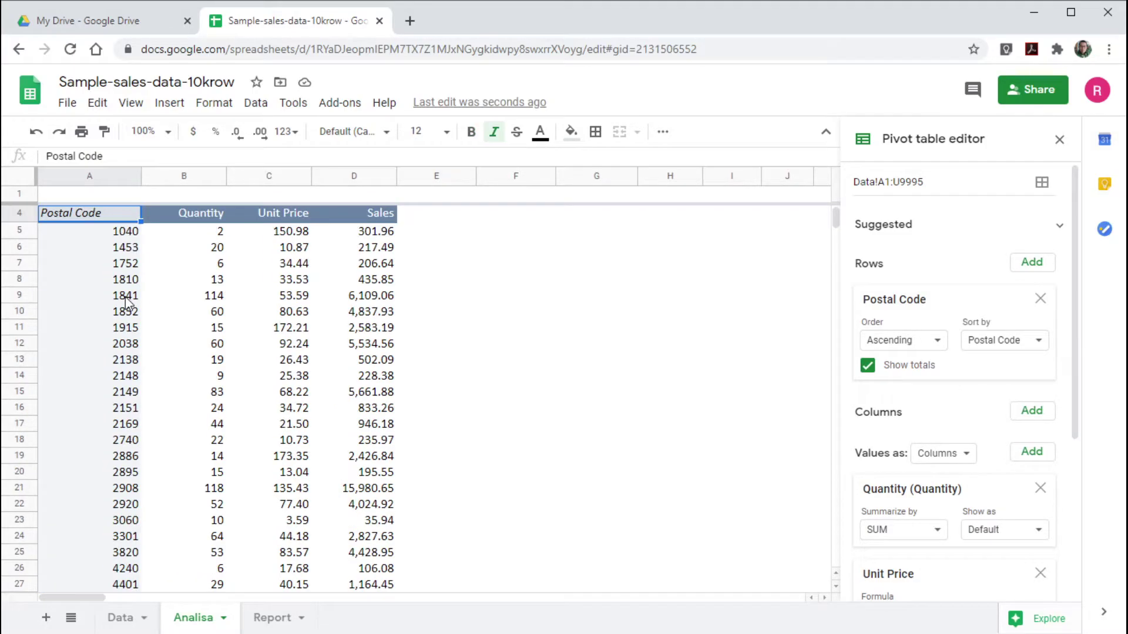
Group the pivot table's Postal Code values with minimum 1040, maximum 99301 and interval size 5000
{"action": "right_click", "coordinate": [125, 299]}
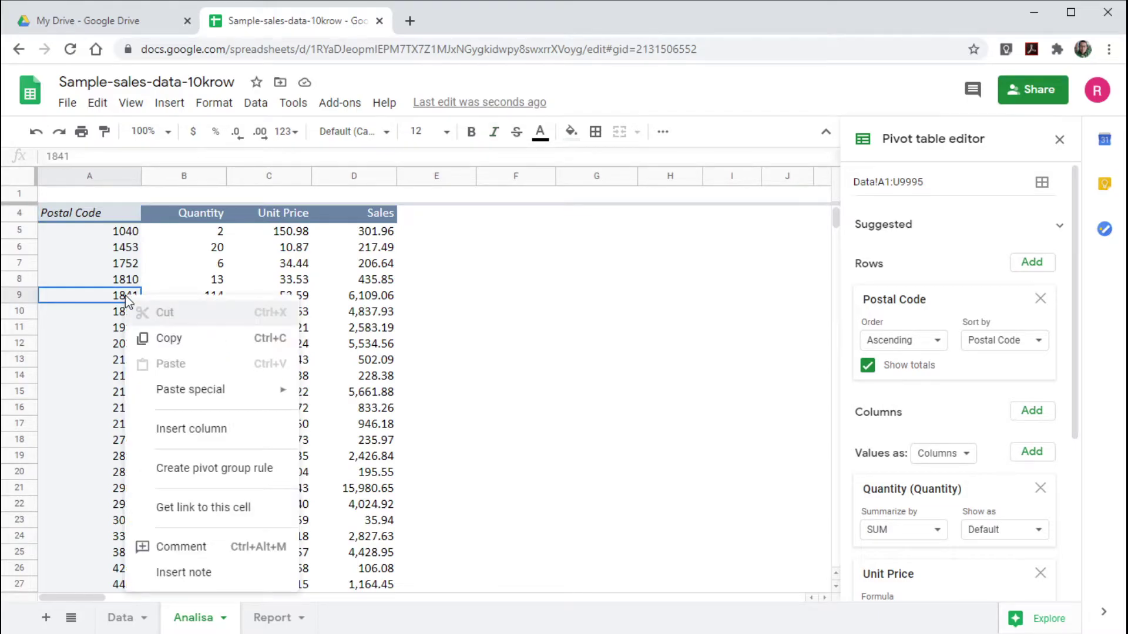
{"action": "left_click", "coordinate": [251, 472]}
{"action": "left_click", "coordinate": [488, 325]}
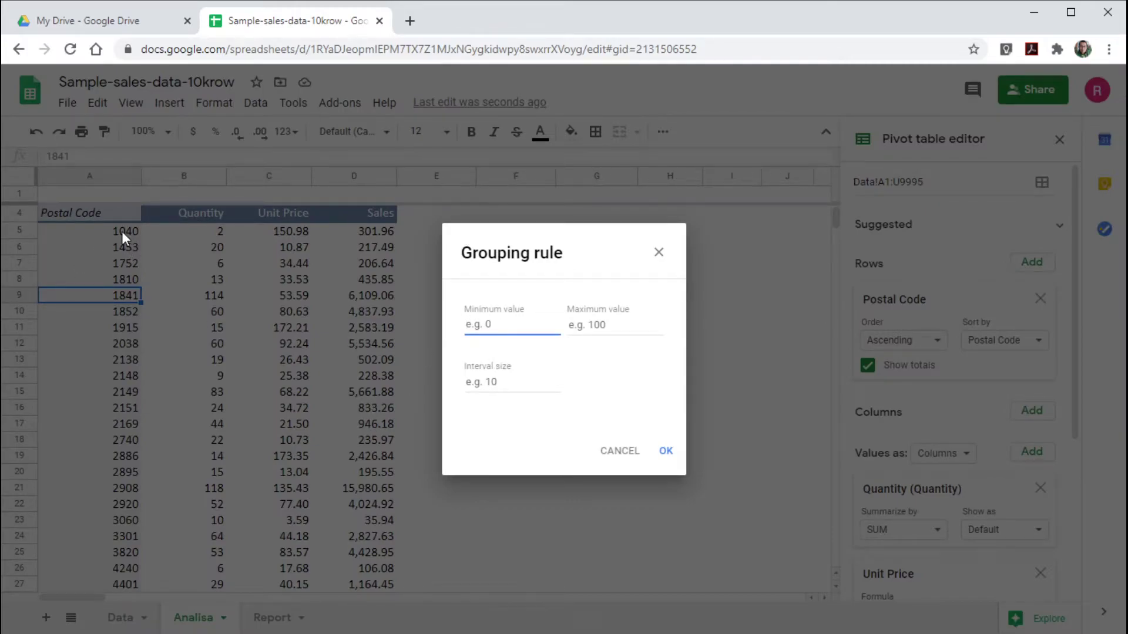
{"action": "type", "text": "1040"}
{"action": "left_click", "coordinate": [578, 340]}
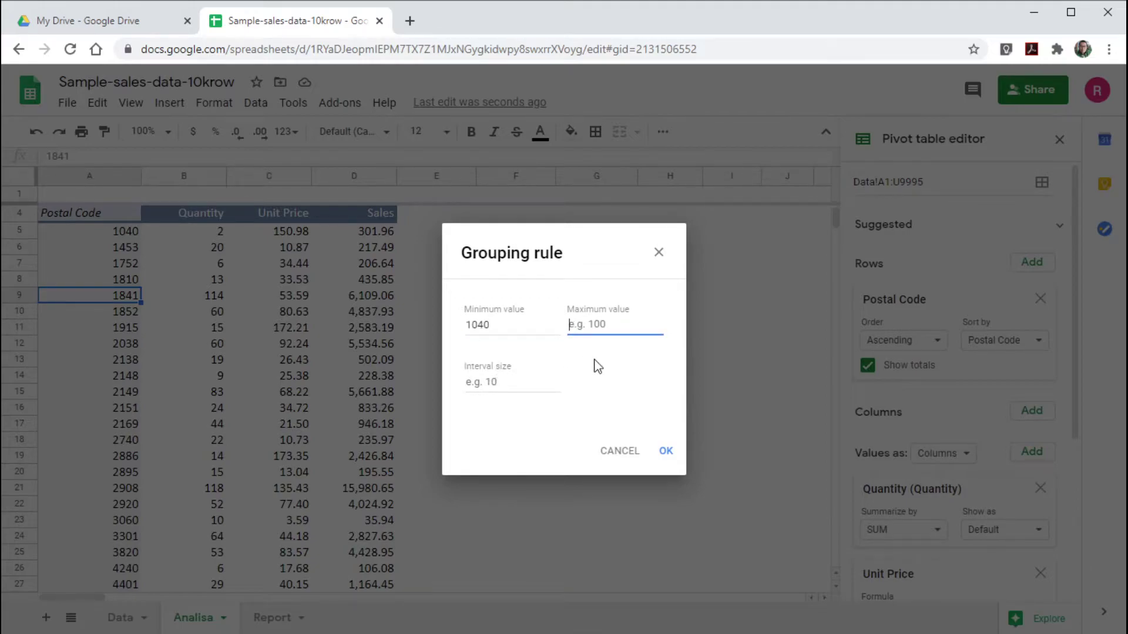
{"action": "type", "text": "99301"}
{"action": "left_click", "coordinate": [484, 380]}
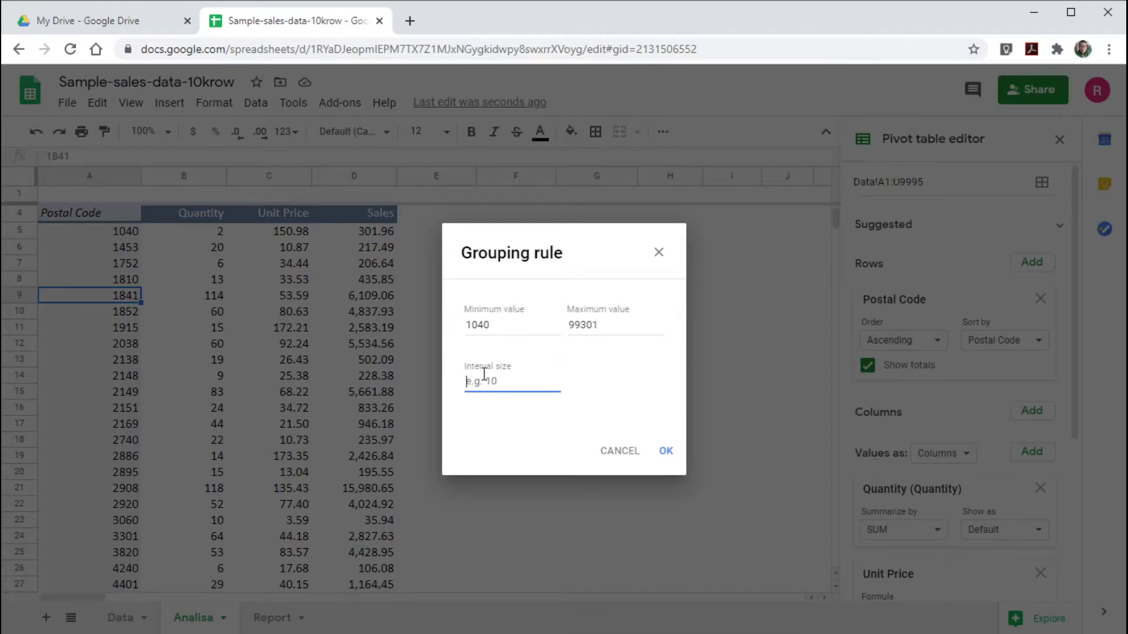
{"action": "type", "text": "5000"}
{"action": "left_click", "coordinate": [665, 451]}
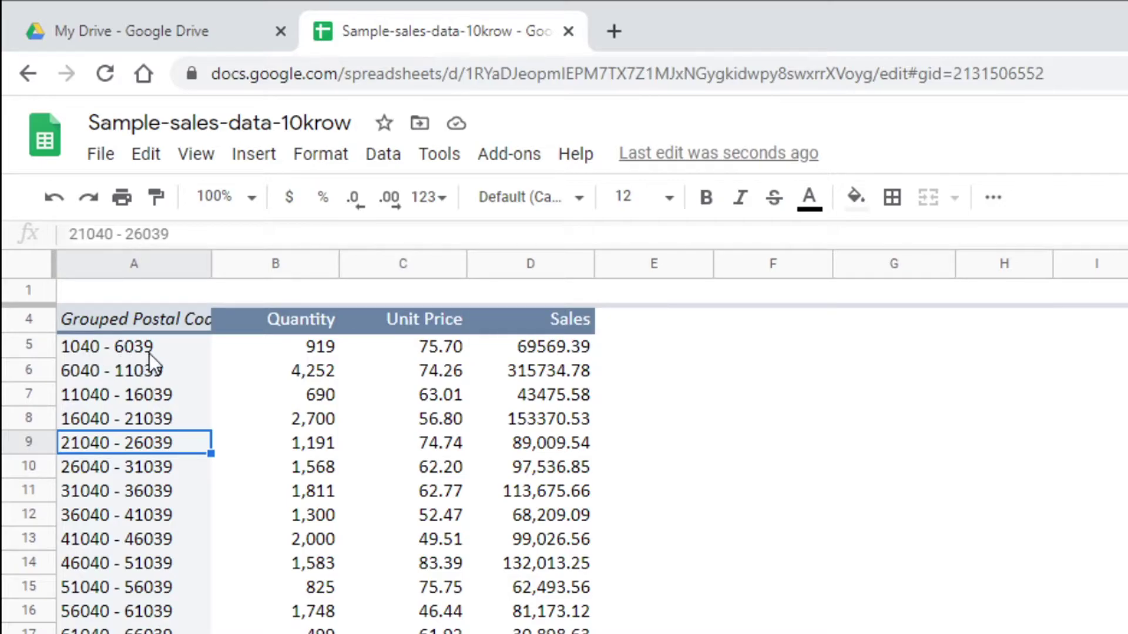
Review the quantity, unit price and sales of the grouped postal code ranges, such as 1040 - 6039 and 41040 - 46039
{"action": "left_click", "coordinate": [317, 350]}
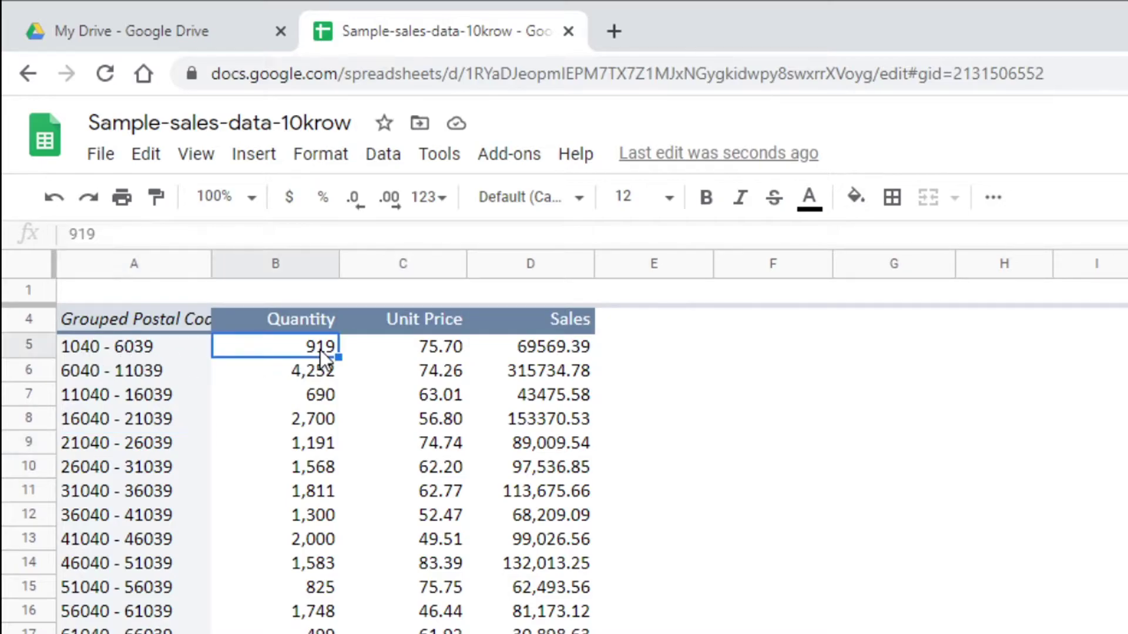
{"action": "left_click", "coordinate": [441, 354]}
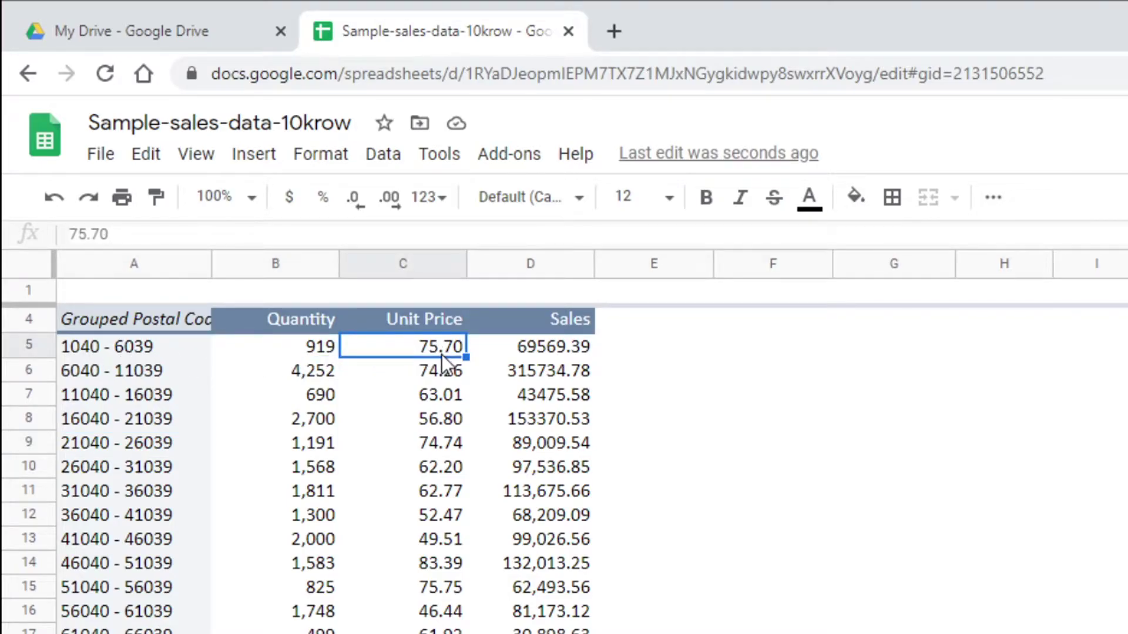
{"action": "left_click", "coordinate": [562, 348]}
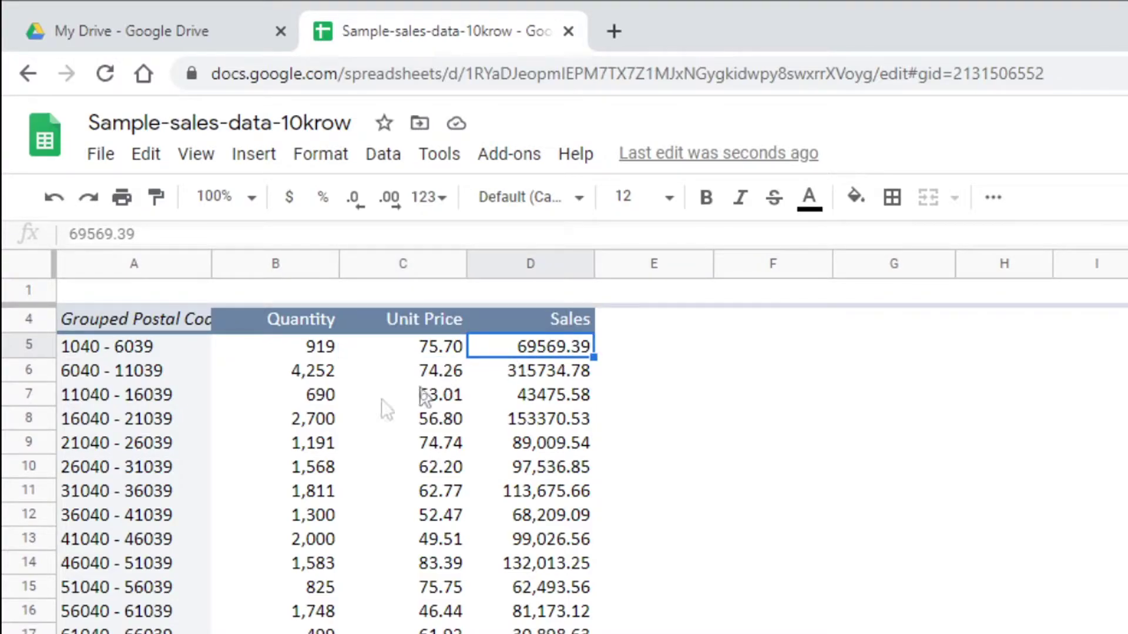
{"action": "left_click", "coordinate": [69, 546]}
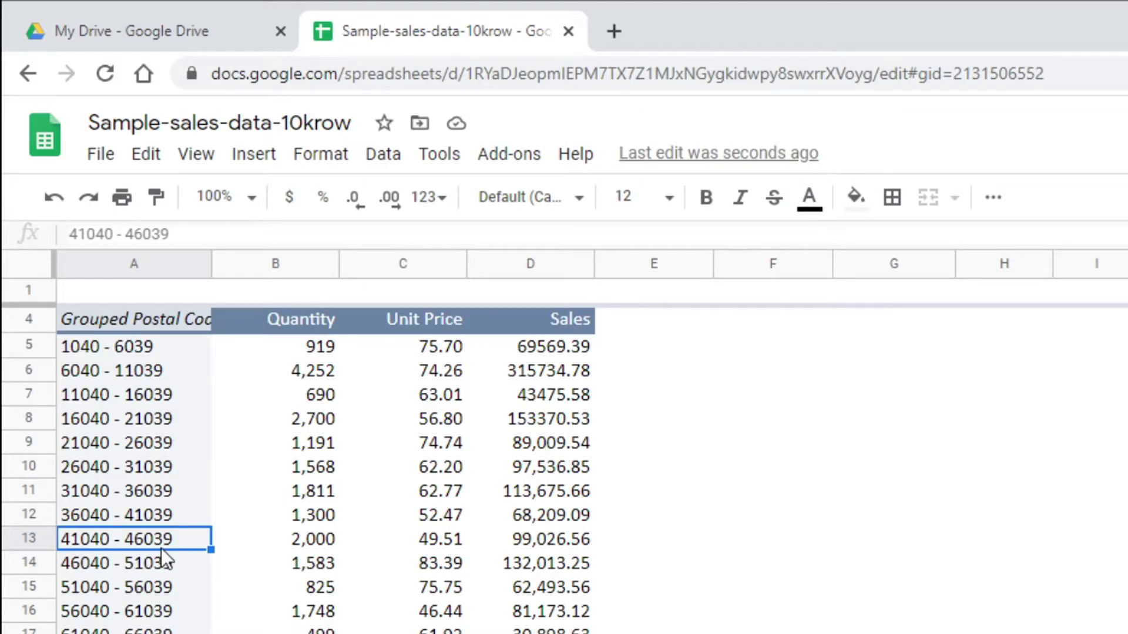
{"action": "left_click_drag", "start_coordinate": [311, 537], "coordinate": [545, 549]}
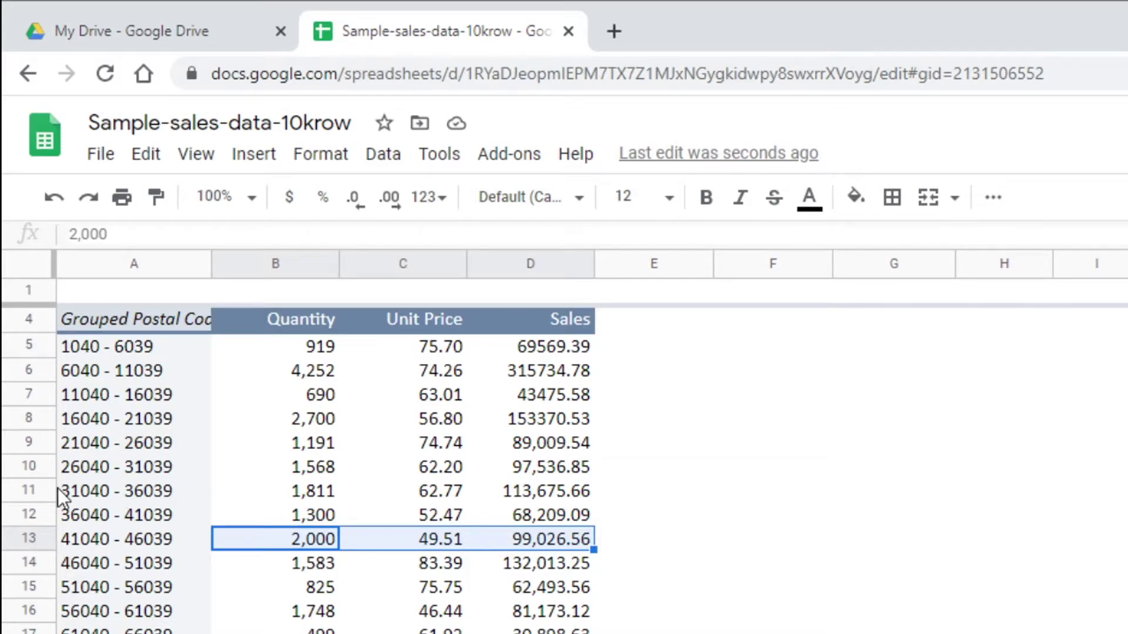
{"action": "left_click", "coordinate": [97, 491]}
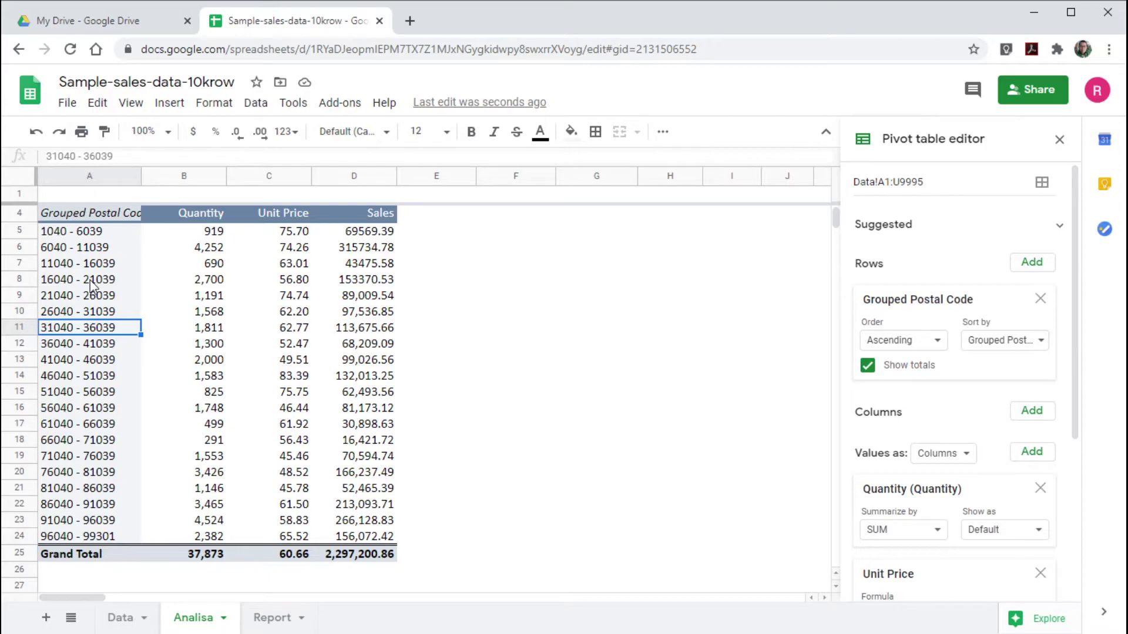
{"action": "left_click", "coordinate": [359, 407]}
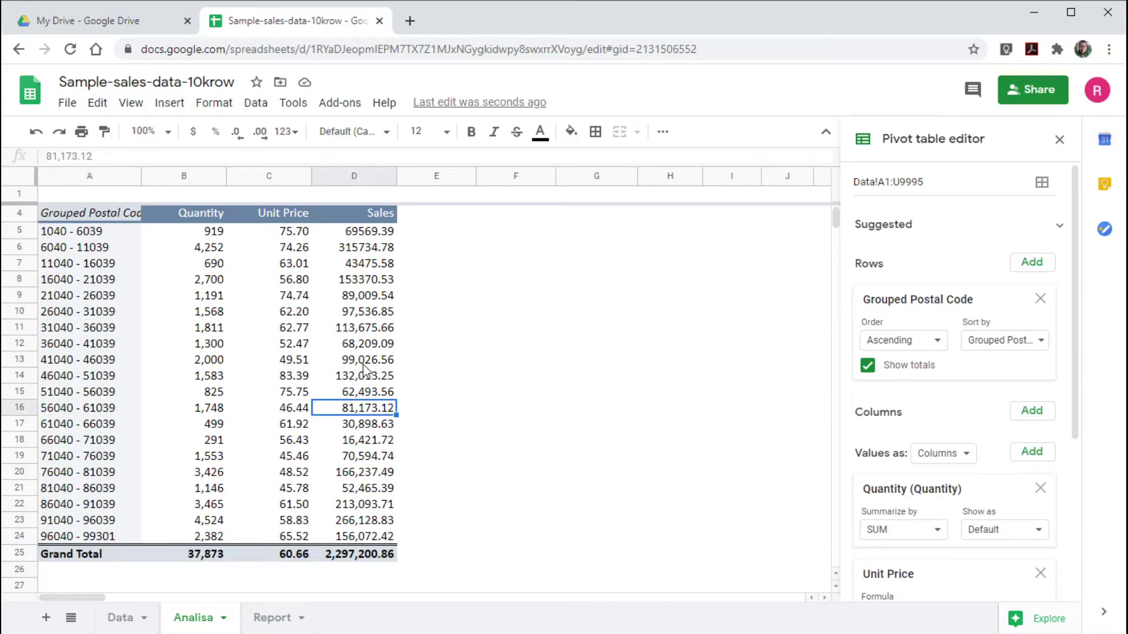
Add Category as a filter to the pivot table
{"action": "scroll", "coordinate": [335, 368], "scroll_direction": "up", "scroll_amount": 1}
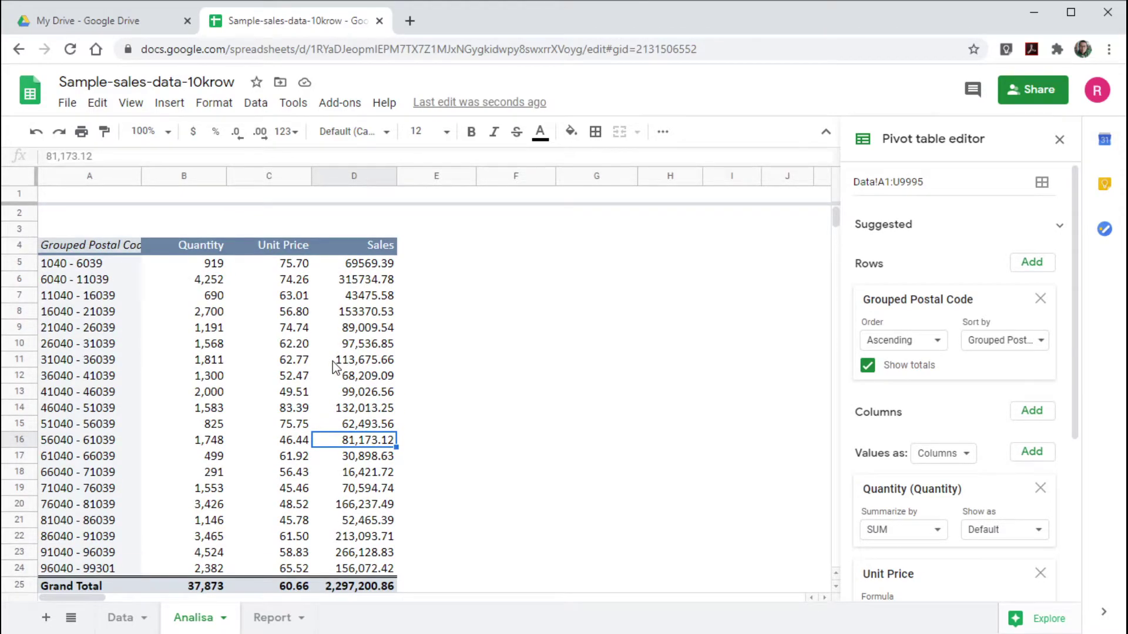
{"action": "scroll", "coordinate": [335, 367], "scroll_direction": "down", "scroll_amount": 2}
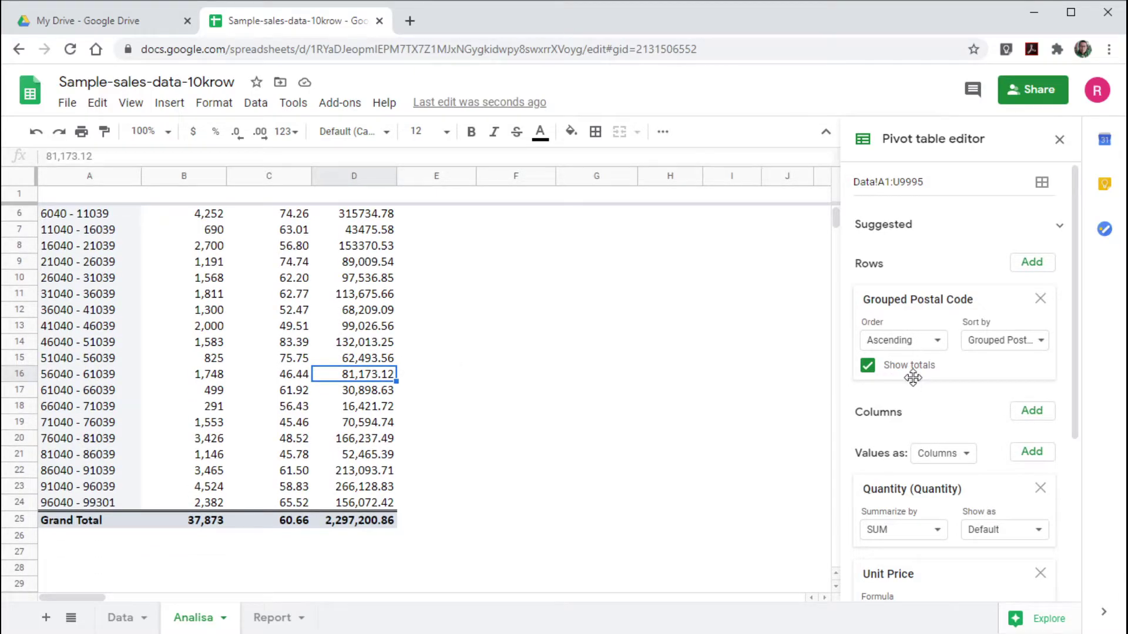
{"action": "scroll", "coordinate": [961, 432], "scroll_direction": "down", "scroll_amount": 4}
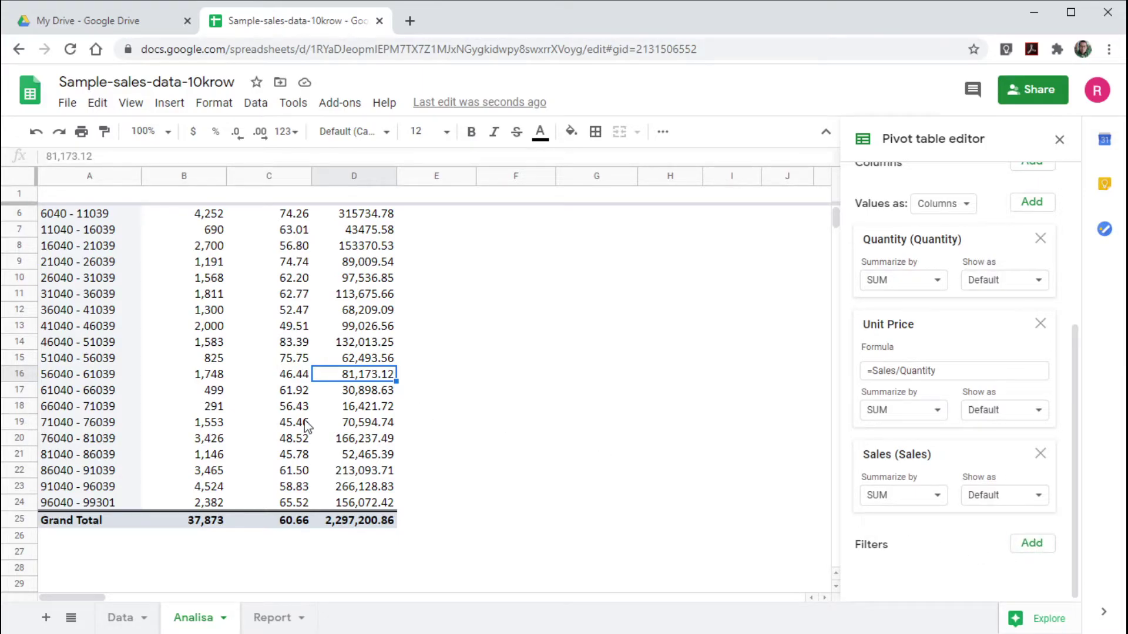
{"action": "scroll", "coordinate": [305, 424], "scroll_direction": "up", "scroll_amount": 2}
{"action": "scroll", "coordinate": [529, 505], "scroll_direction": "down", "scroll_amount": 3}
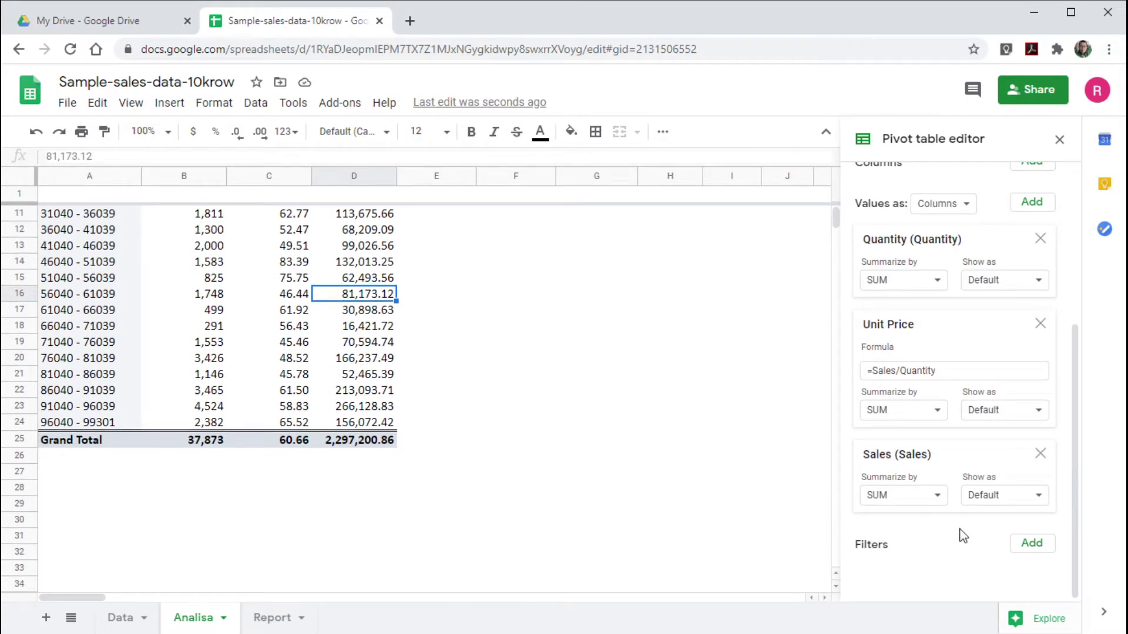
{"action": "left_click", "coordinate": [1032, 542]}
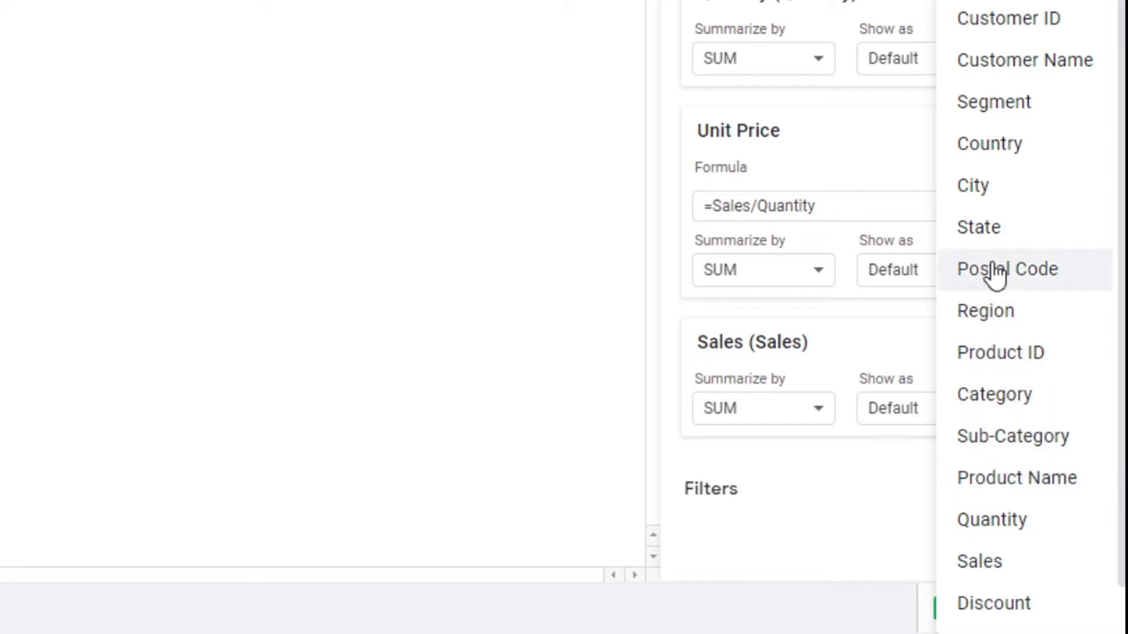
{"action": "left_click", "coordinate": [1000, 399]}
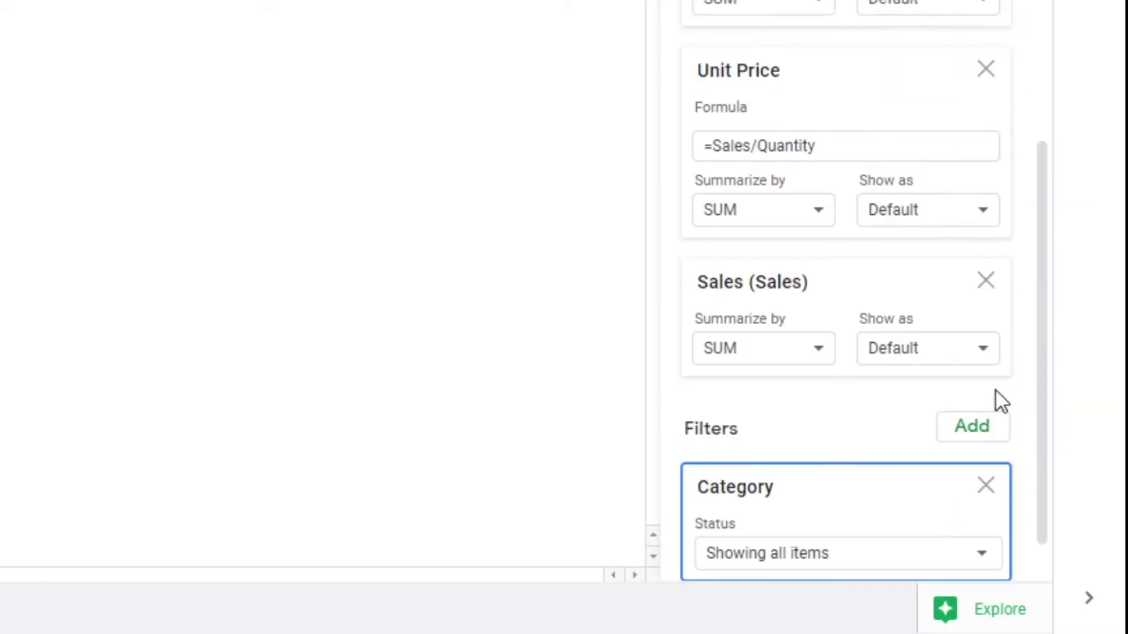
{"action": "scroll", "coordinate": [784, 419], "scroll_direction": "down", "scroll_amount": 1}
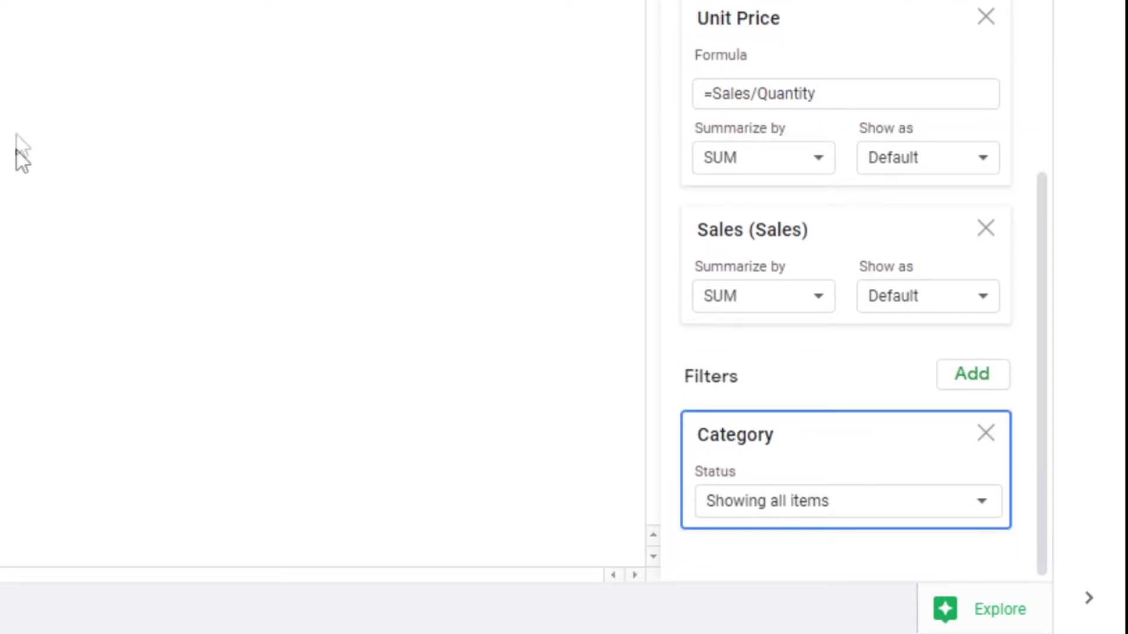
Restrict the Category filter to Furniture by excluding Office Supplies and Technology, and review the filtered postal code rows
{"action": "left_click", "coordinate": [801, 516]}
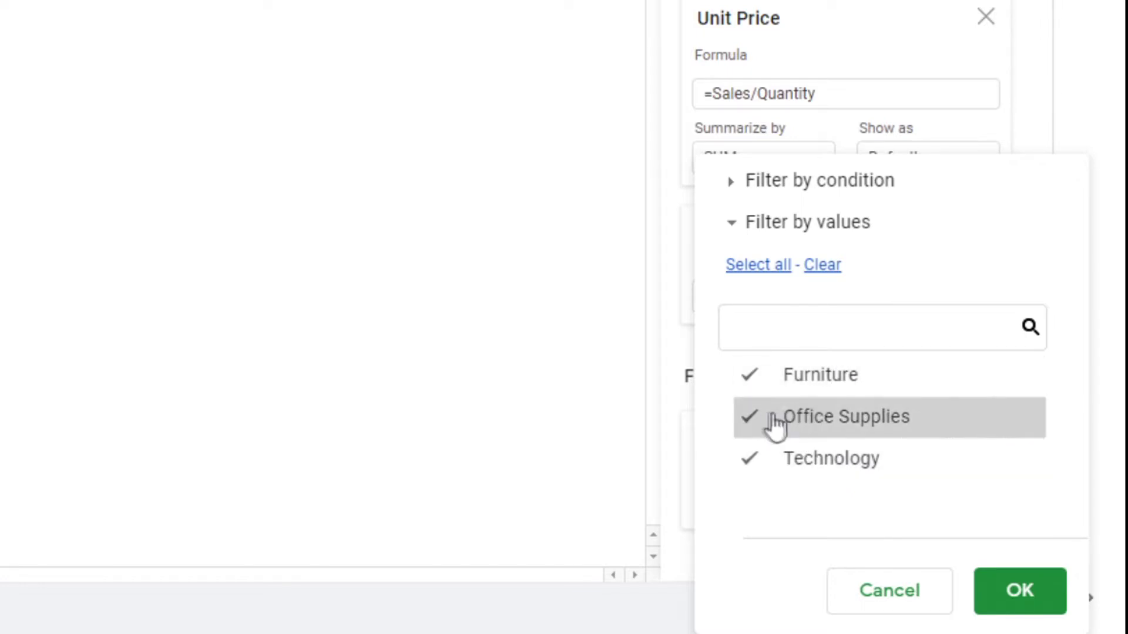
{"action": "left_click", "coordinate": [750, 418]}
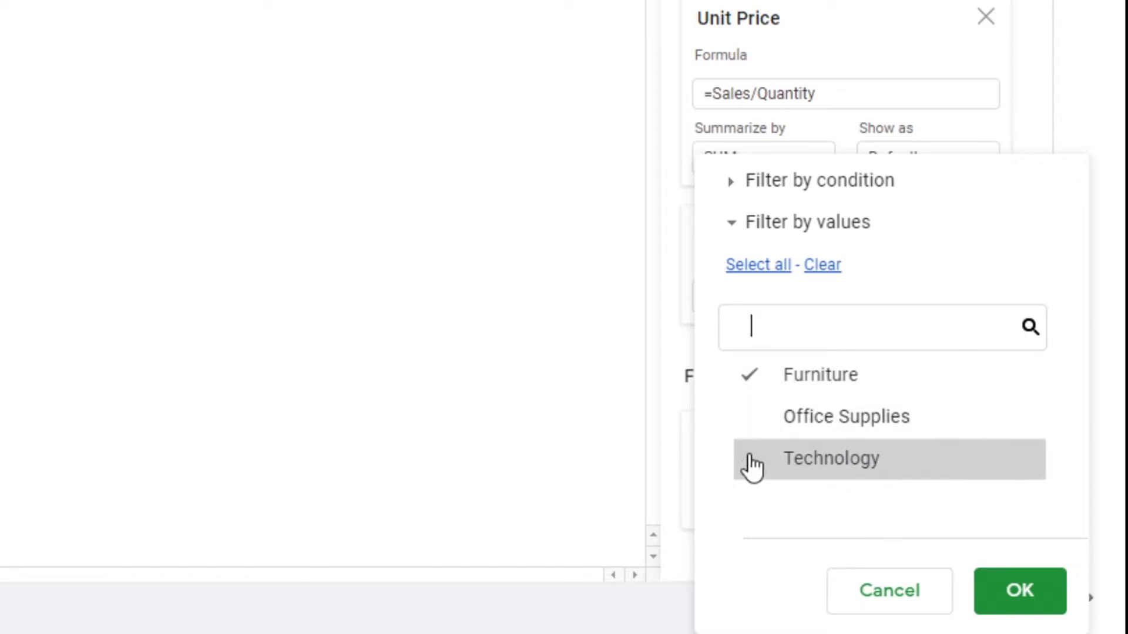
{"action": "left_click", "coordinate": [752, 465]}
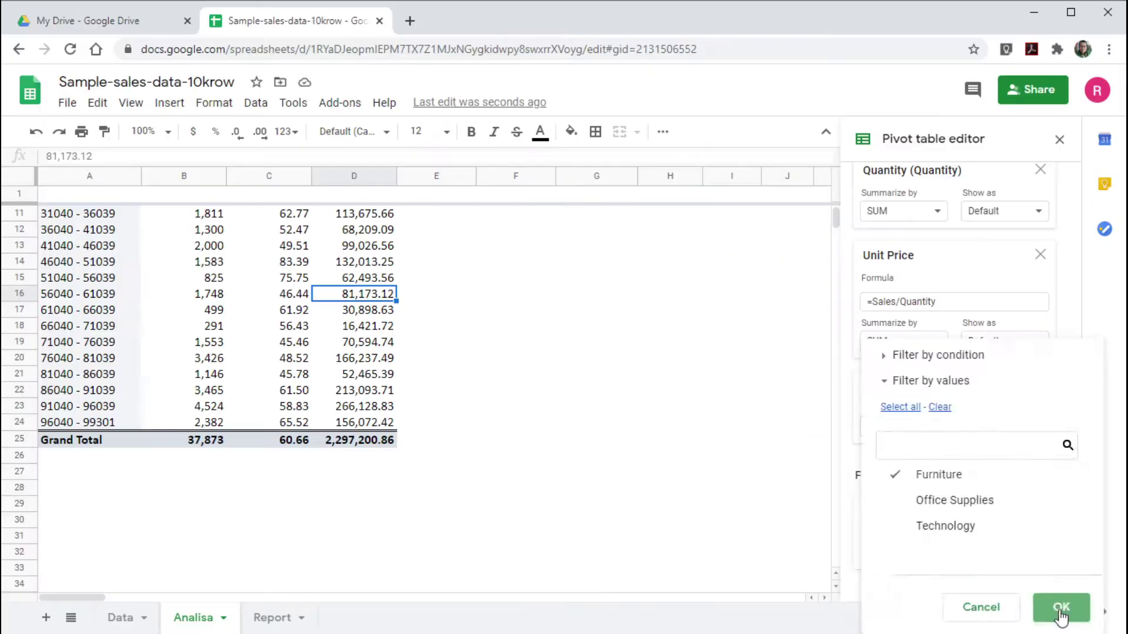
{"action": "left_click", "coordinate": [1061, 612]}
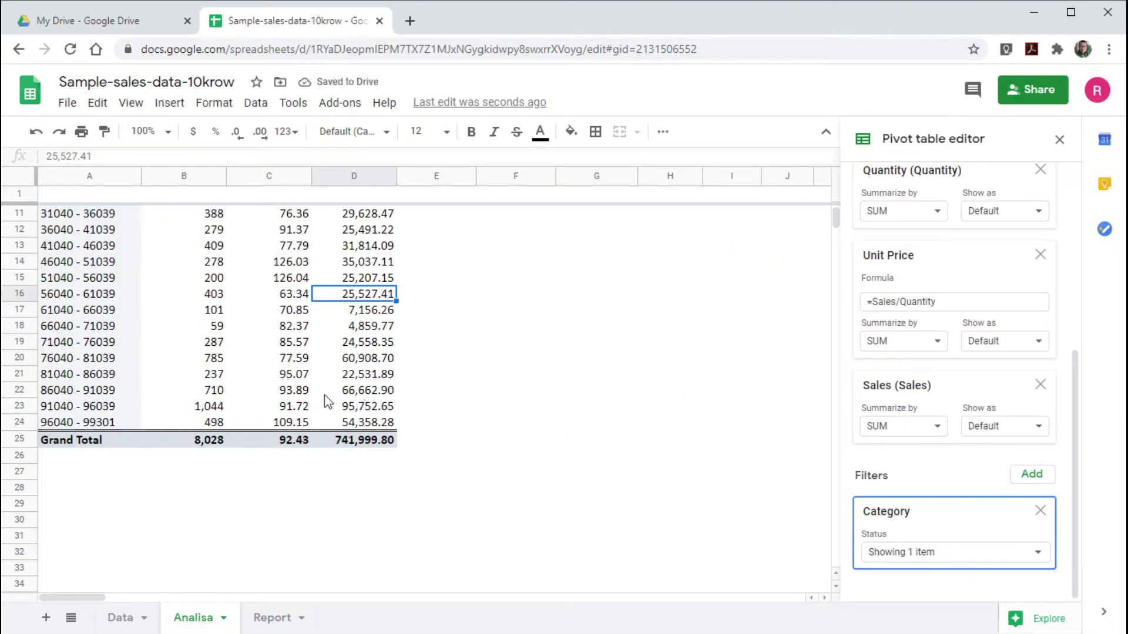
{"action": "scroll", "coordinate": [245, 314], "scroll_direction": "up", "scroll_amount": 3}
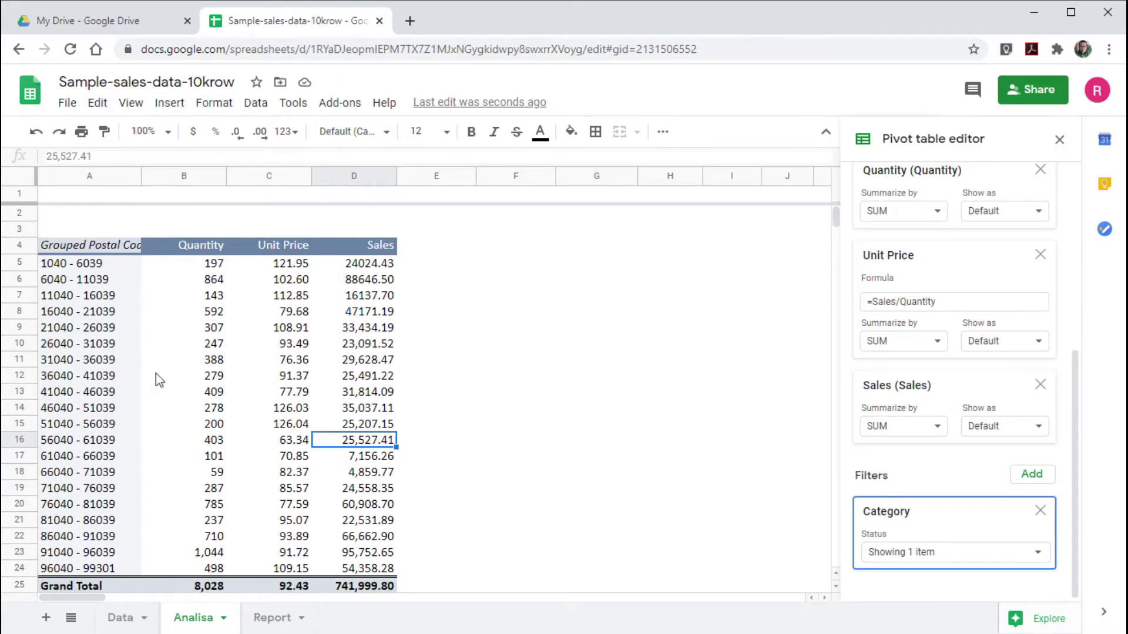
{"action": "left_click", "coordinate": [179, 392]}
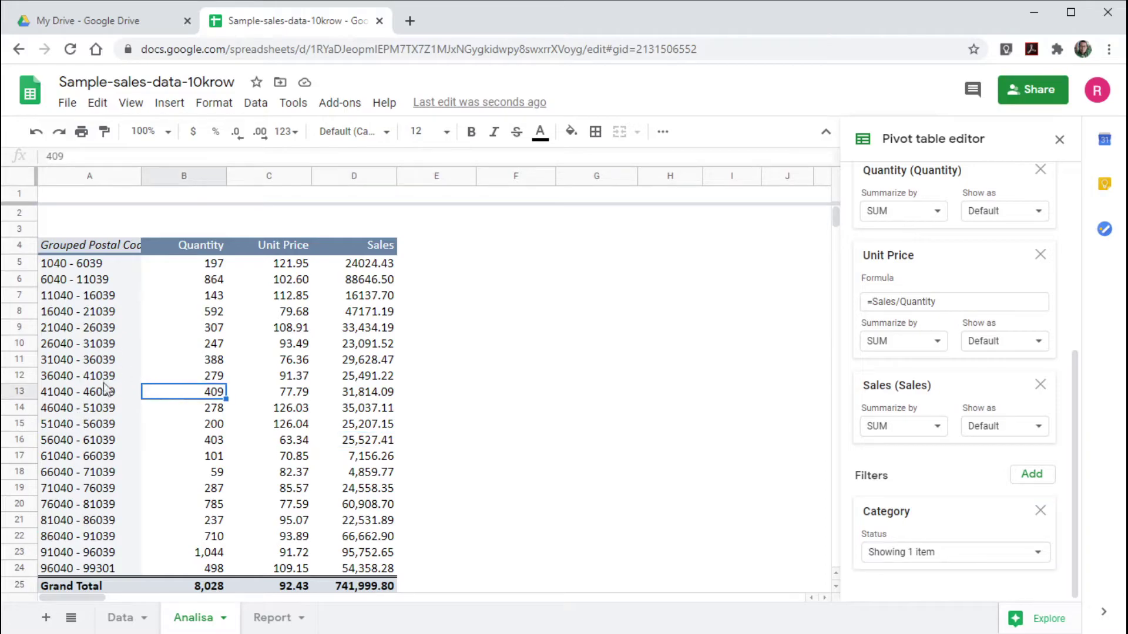
Replace the Grouped Postal Code row field of the pivot table with Category
{"action": "scroll", "coordinate": [971, 294], "scroll_direction": "up", "scroll_amount": 3}
{"action": "scroll", "coordinate": [970, 293], "scroll_direction": "up", "scroll_amount": 3}
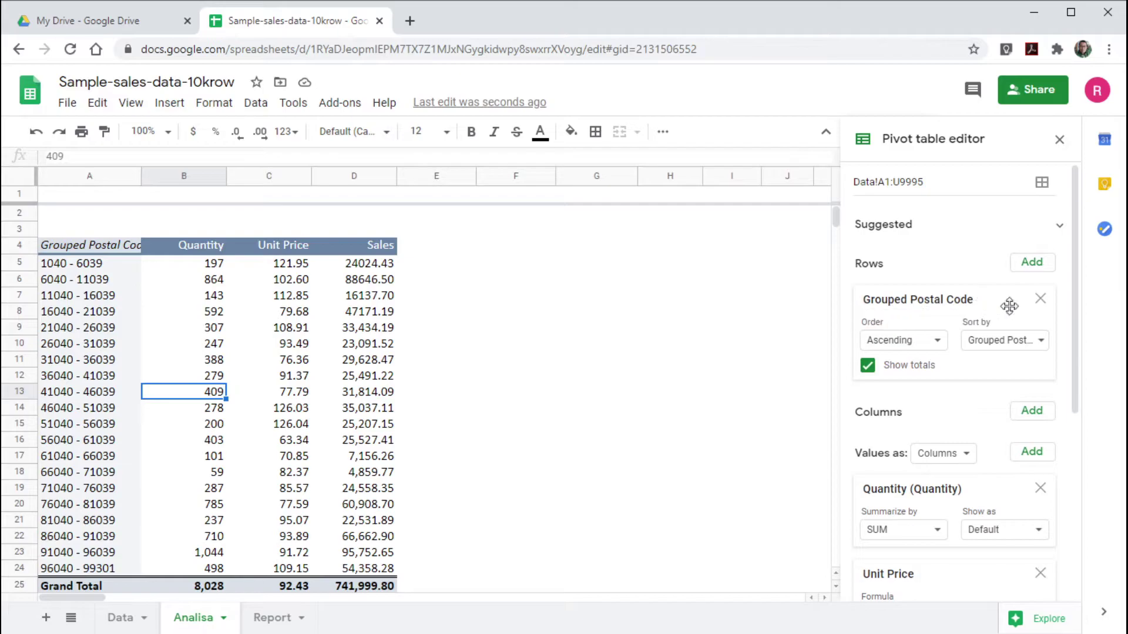
{"action": "left_click", "coordinate": [1041, 300]}
{"action": "left_click", "coordinate": [1031, 265]}
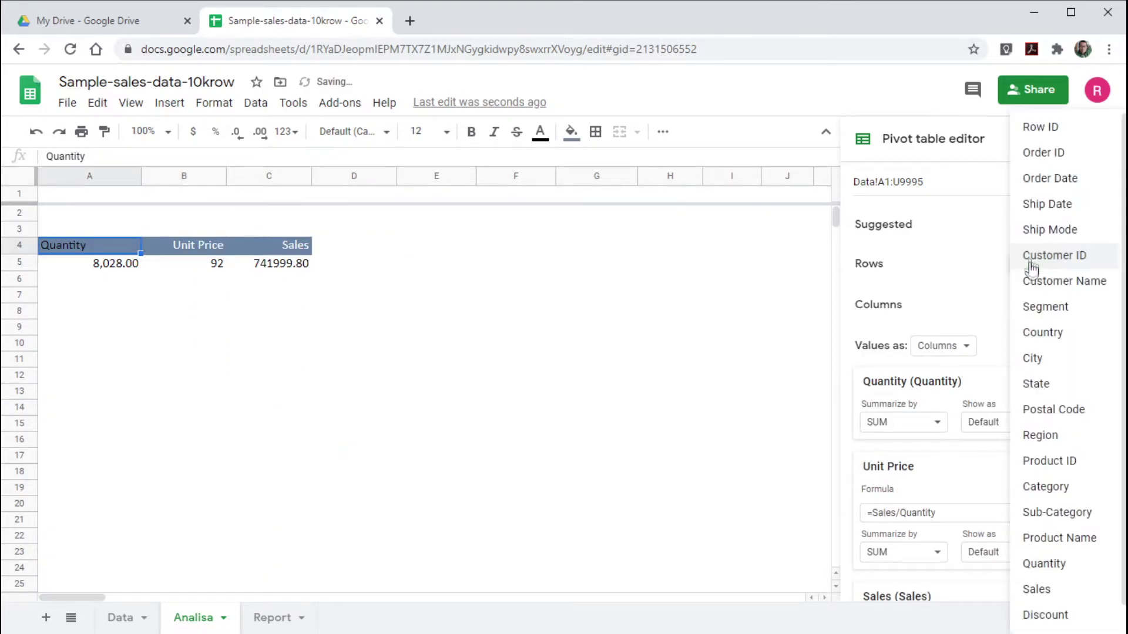
{"action": "left_click", "coordinate": [1038, 487]}
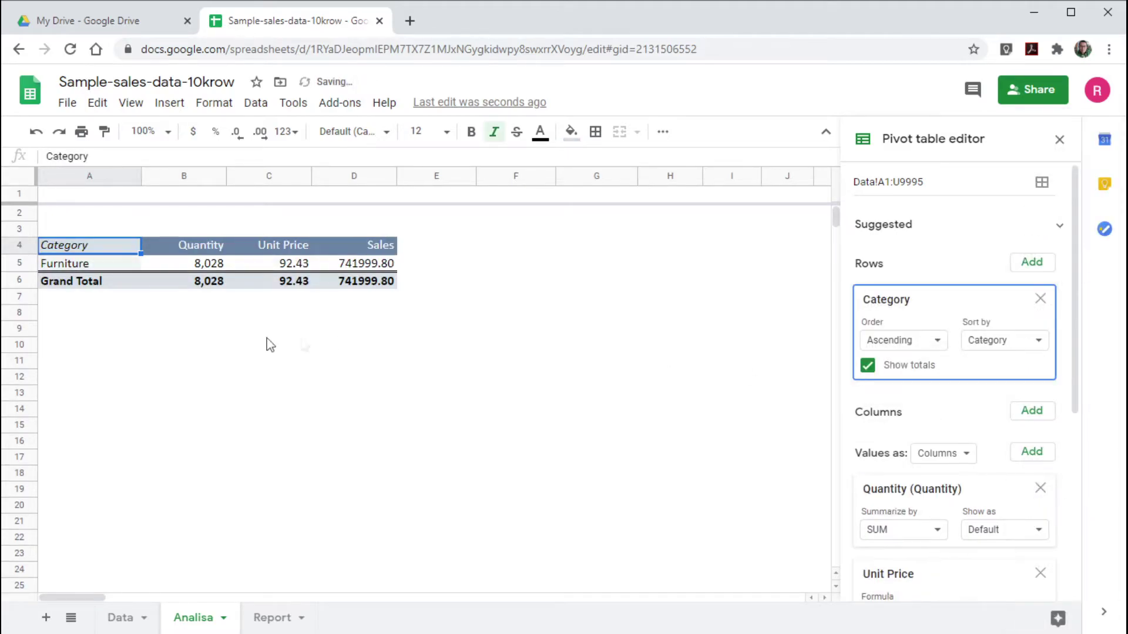
{"action": "left_click", "coordinate": [71, 266]}
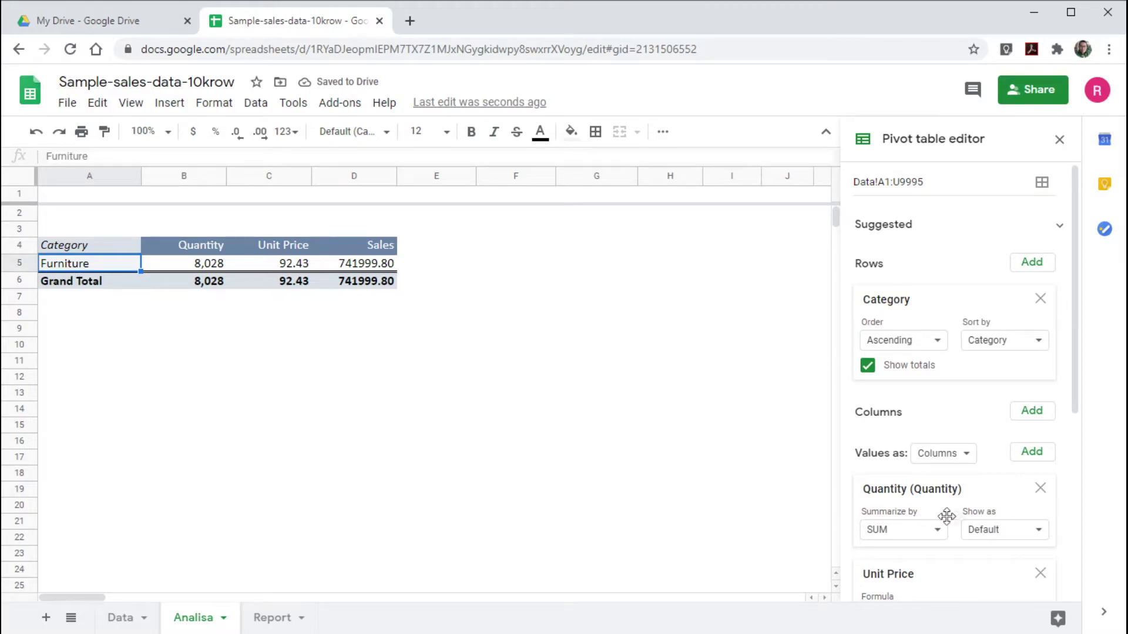
Include Office Supplies and Technology again in the Category filter
{"action": "scroll", "coordinate": [965, 512], "scroll_direction": "down", "scroll_amount": 5}
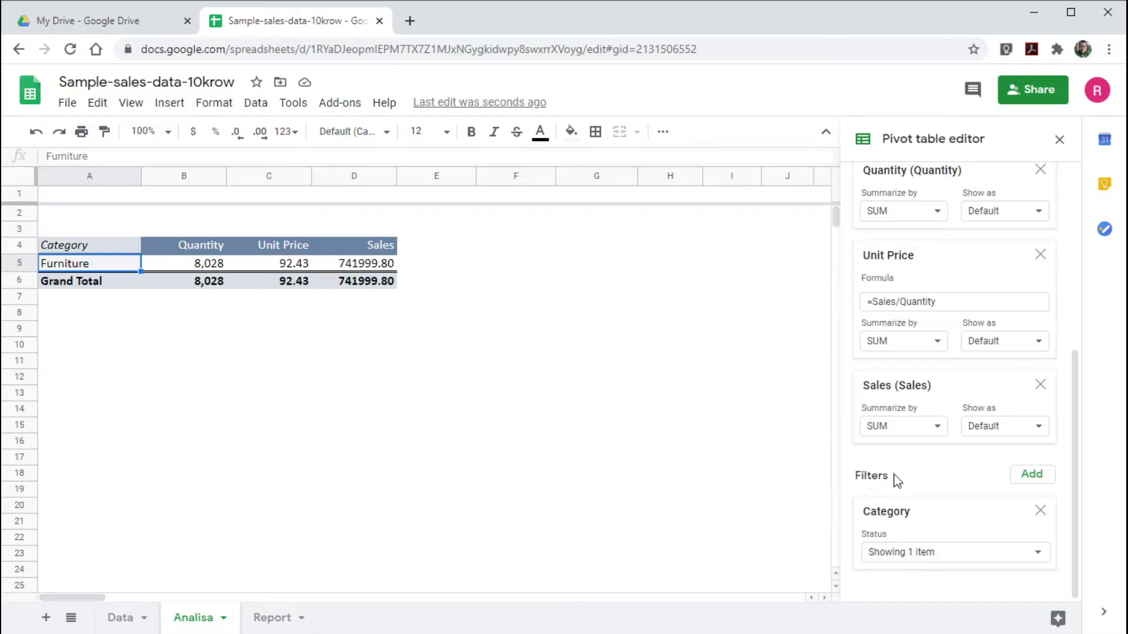
{"action": "left_click", "coordinate": [926, 555]}
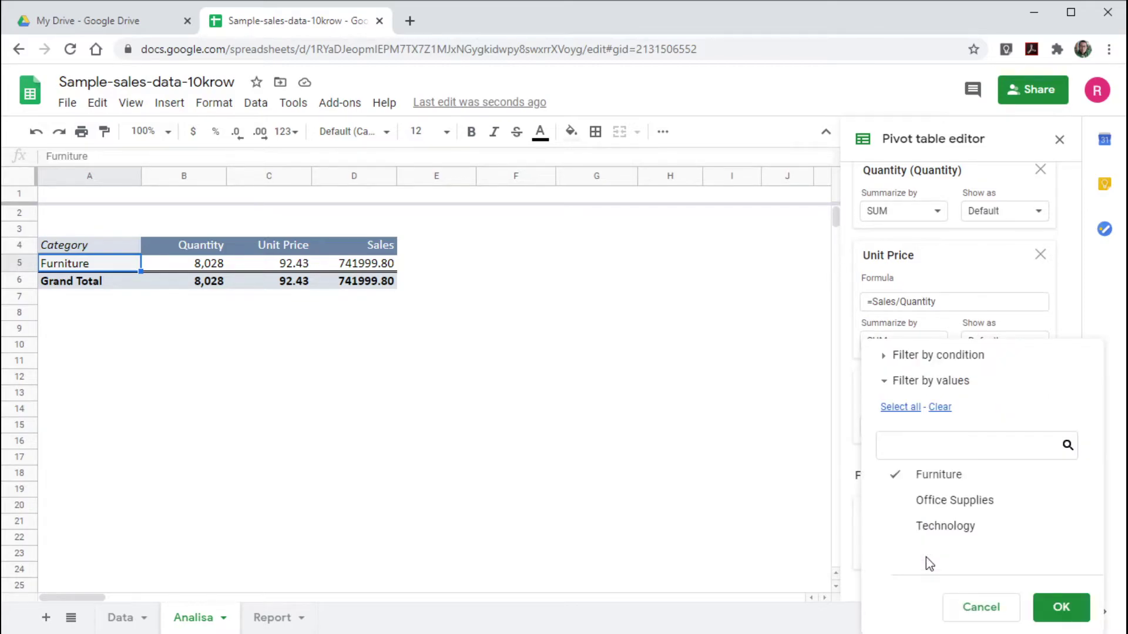
{"action": "left_click", "coordinate": [913, 504]}
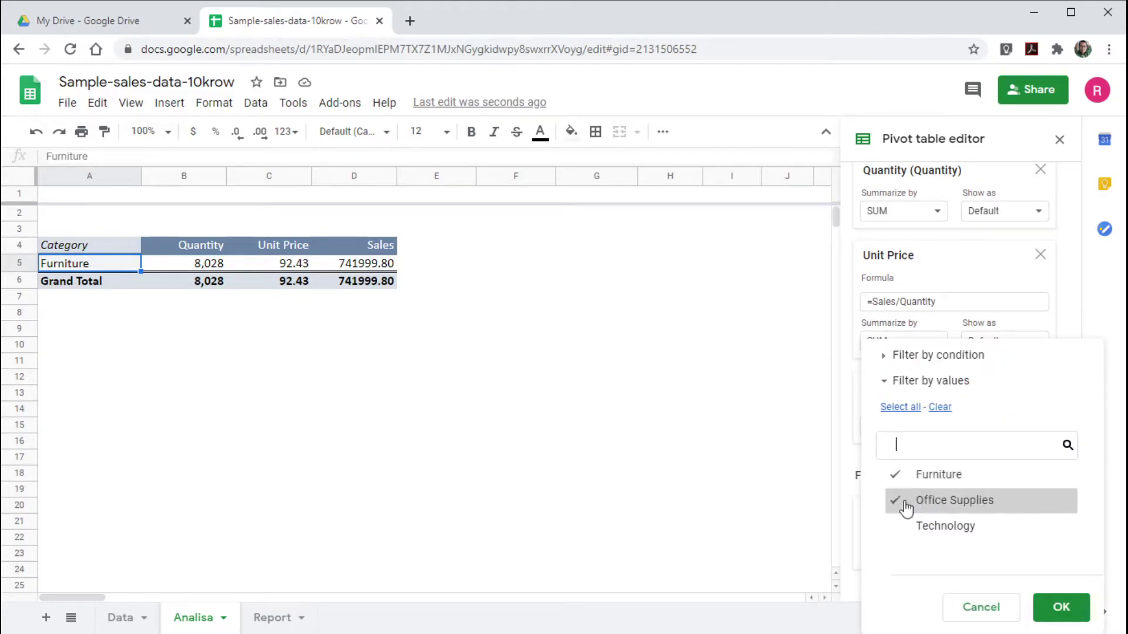
{"action": "left_click", "coordinate": [1062, 611]}
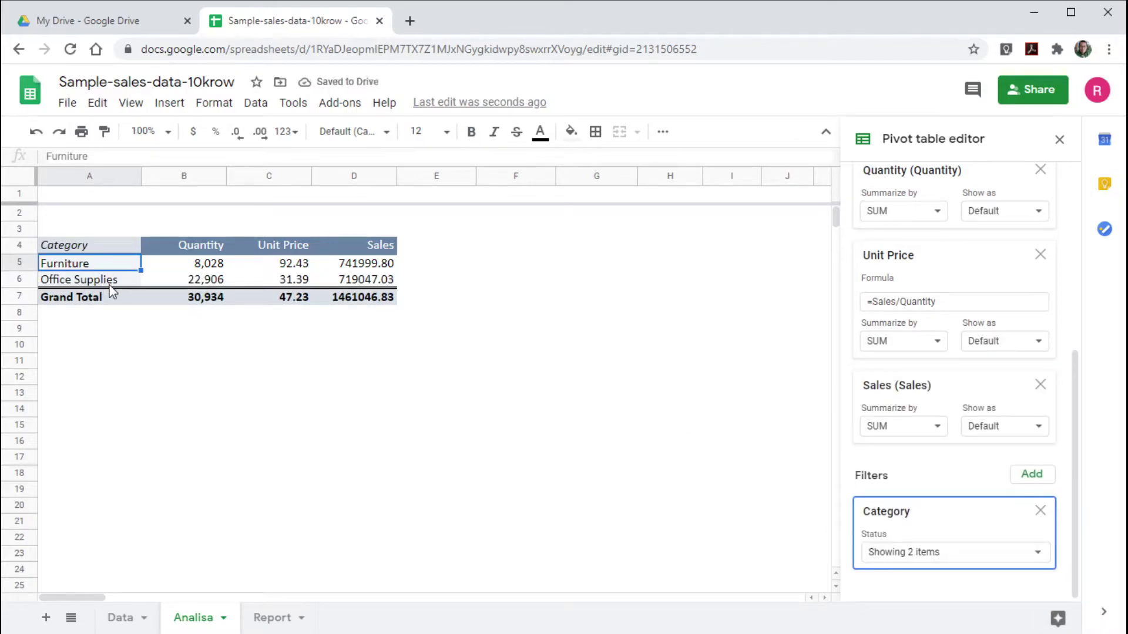
{"action": "left_click", "coordinate": [985, 559]}
{"action": "left_click", "coordinate": [912, 532]}
{"action": "left_click", "coordinate": [1062, 608]}
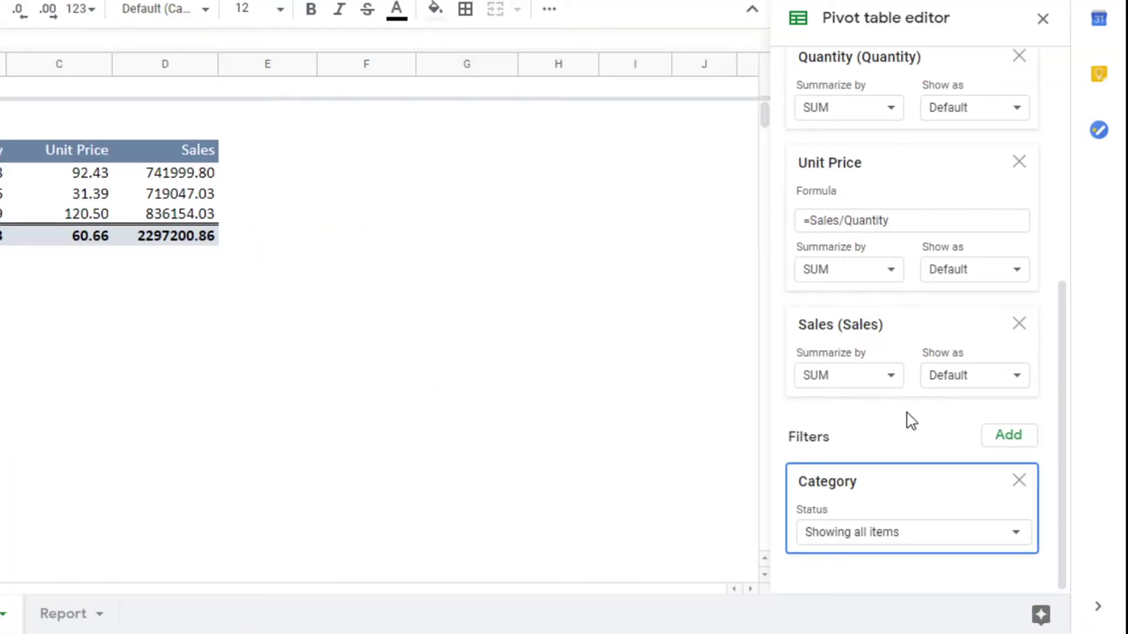
Examine the text, date, number and custom formula conditions available for the Category filter
{"action": "left_click", "coordinate": [899, 536]}
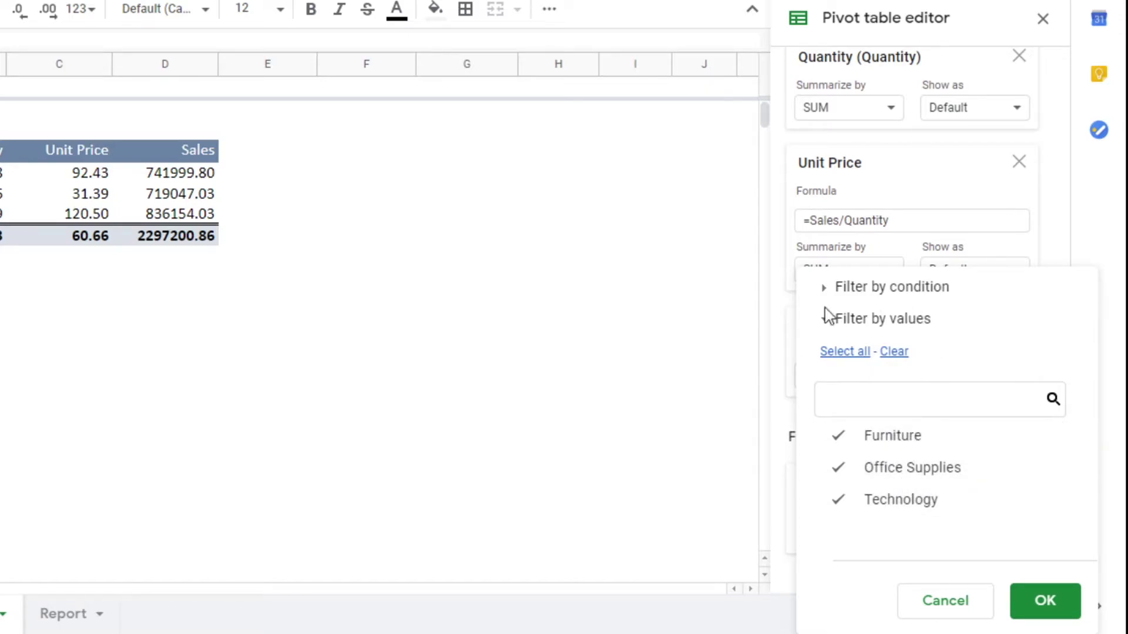
{"action": "left_click", "coordinate": [824, 288]}
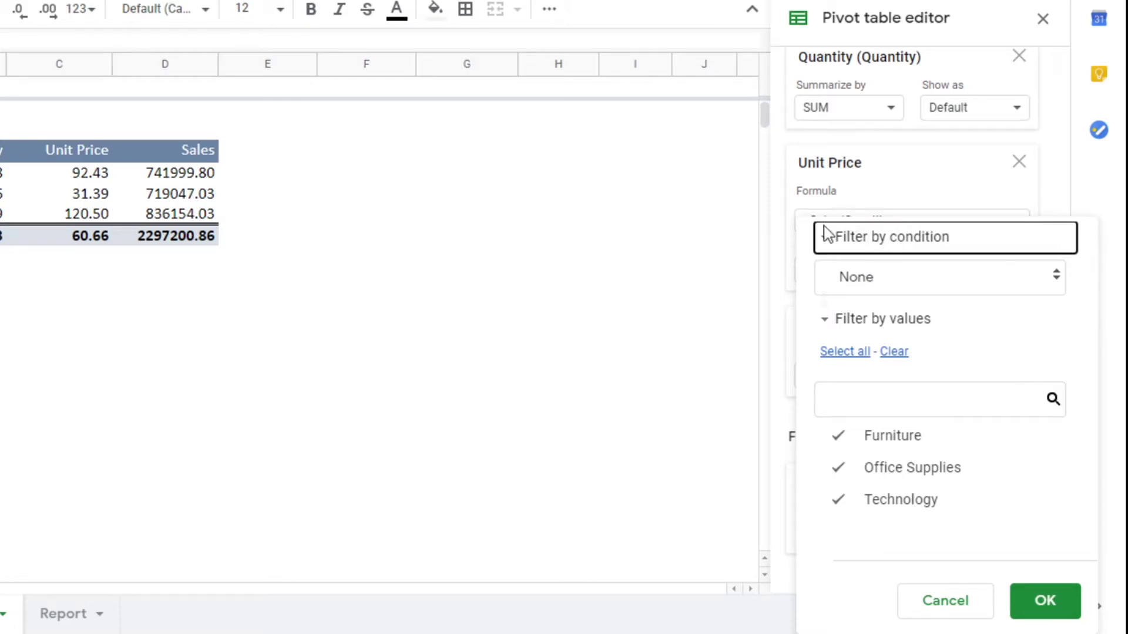
{"action": "left_click", "coordinate": [897, 284]}
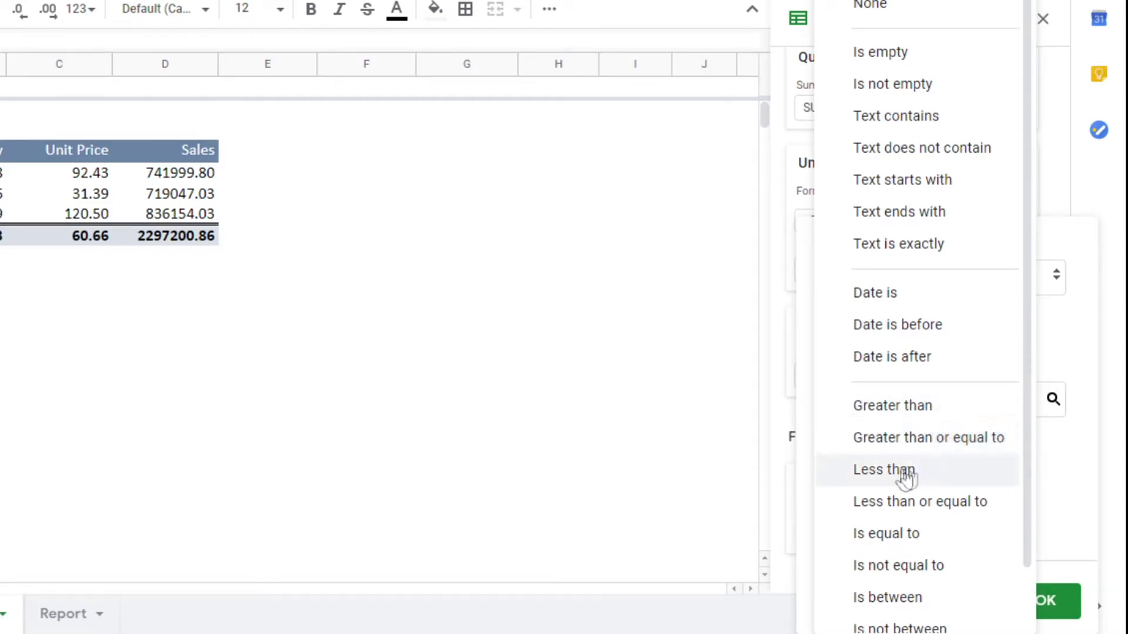
{"action": "scroll", "coordinate": [899, 473], "scroll_direction": "down", "scroll_amount": 1}
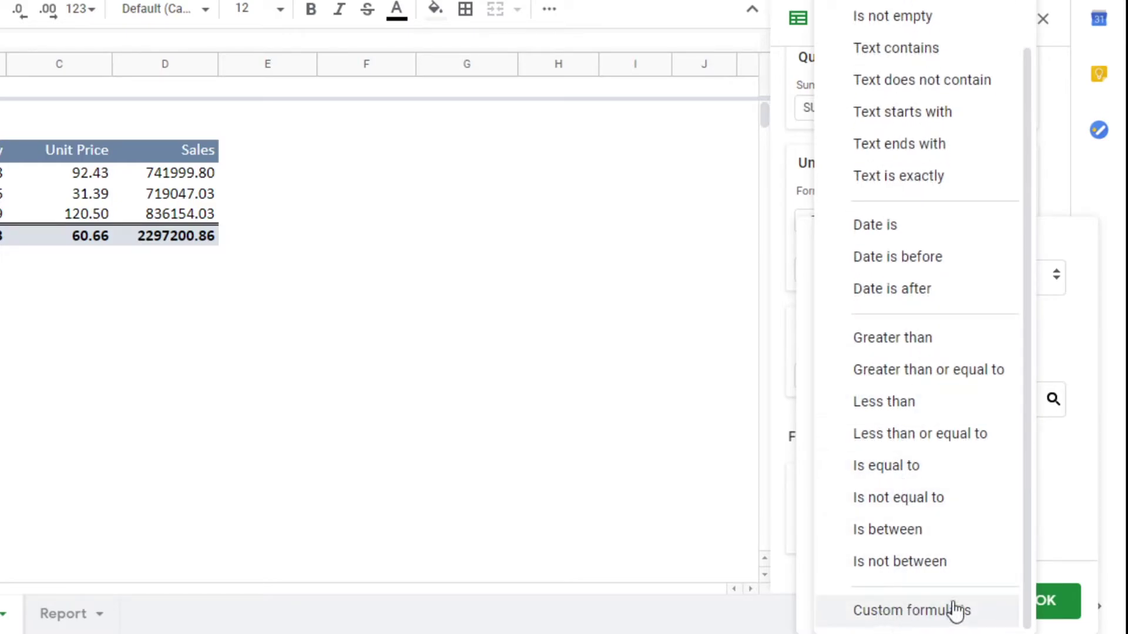
{"action": "scroll", "coordinate": [907, 381], "scroll_direction": "up", "scroll_amount": 1}
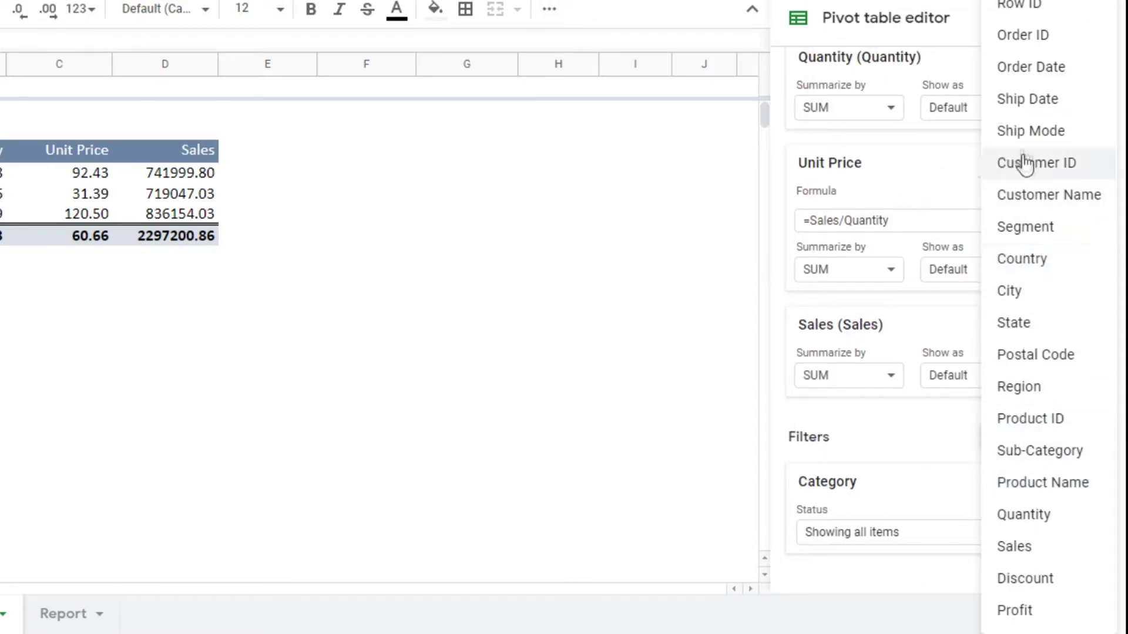
Add Ship Date as a second pivot table filter and browse its list of date values
{"action": "left_click", "coordinate": [1018, 100]}
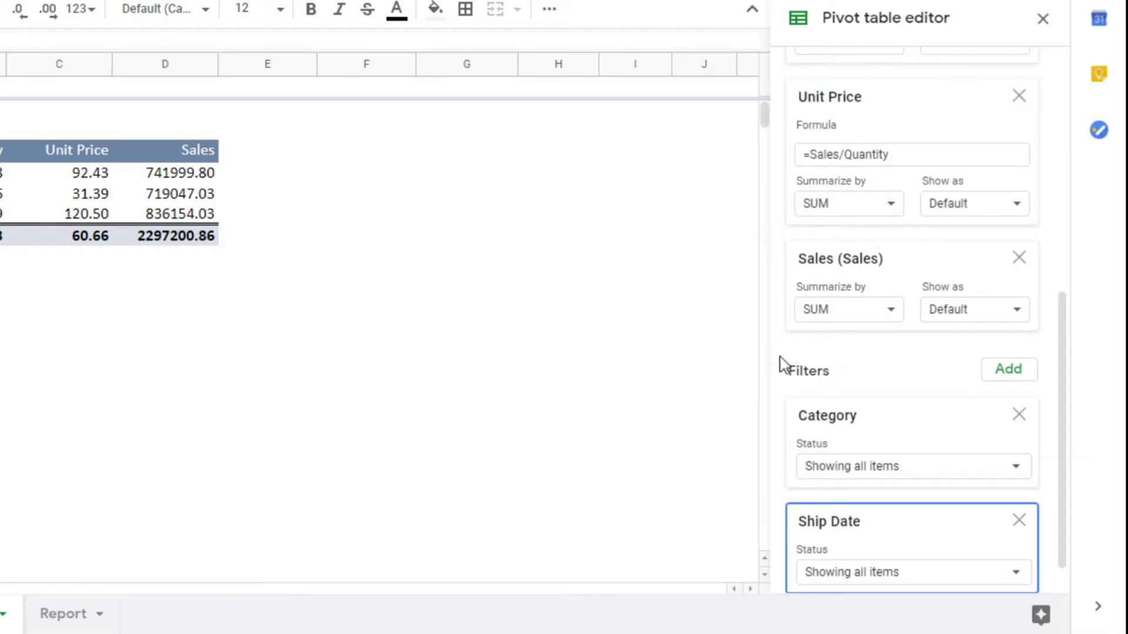
{"action": "scroll", "coordinate": [841, 485], "scroll_direction": "down", "scroll_amount": 1}
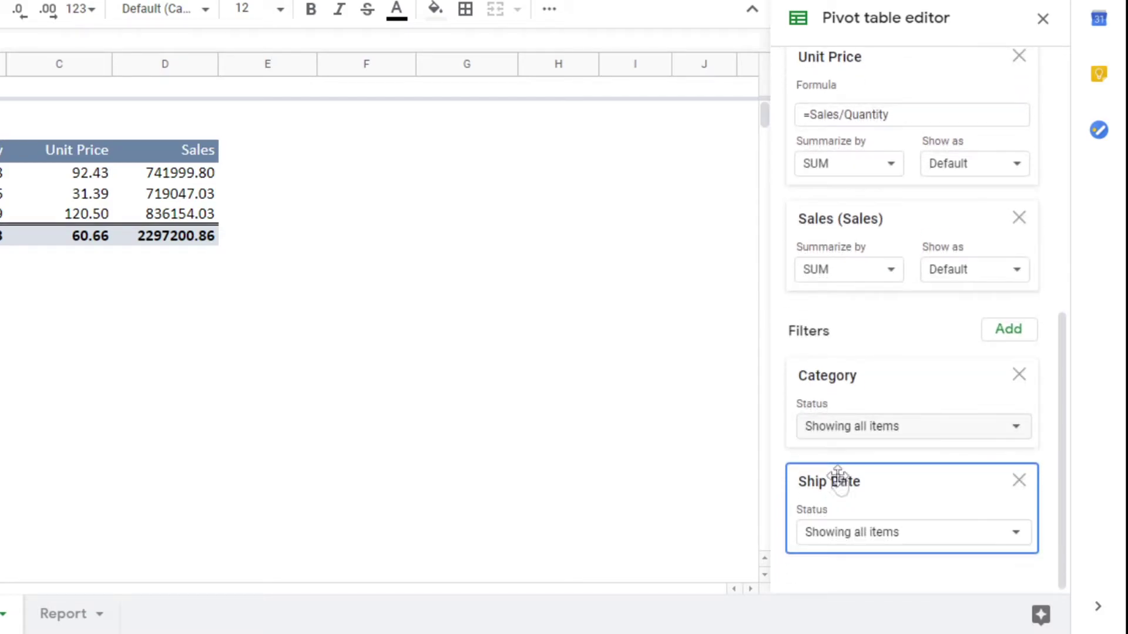
{"action": "left_click", "coordinate": [897, 536]}
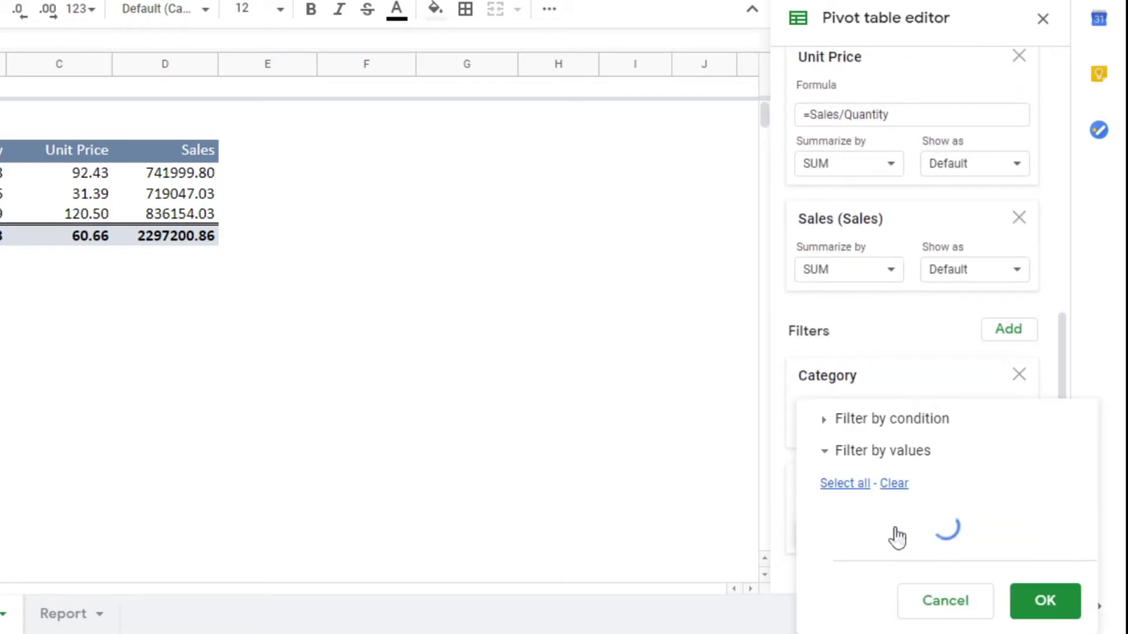
{"action": "scroll", "coordinate": [885, 470], "scroll_direction": "down", "scroll_amount": 6}
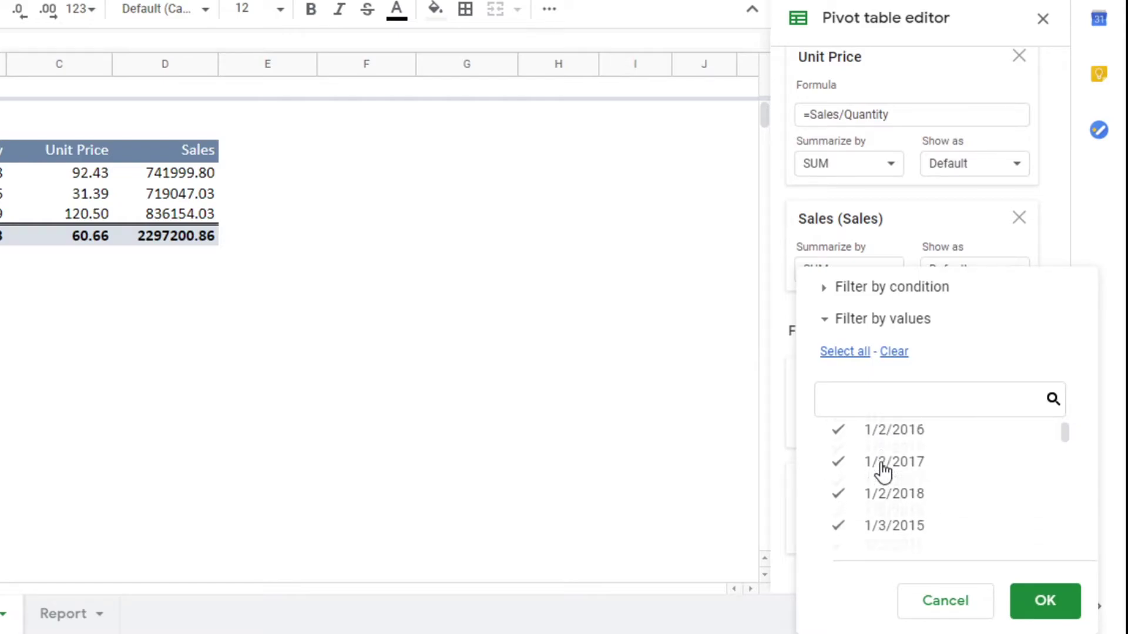
{"action": "scroll", "coordinate": [884, 470], "scroll_direction": "up", "scroll_amount": 5}
{"action": "scroll", "coordinate": [883, 472], "scroll_direction": "up", "scroll_amount": 2}
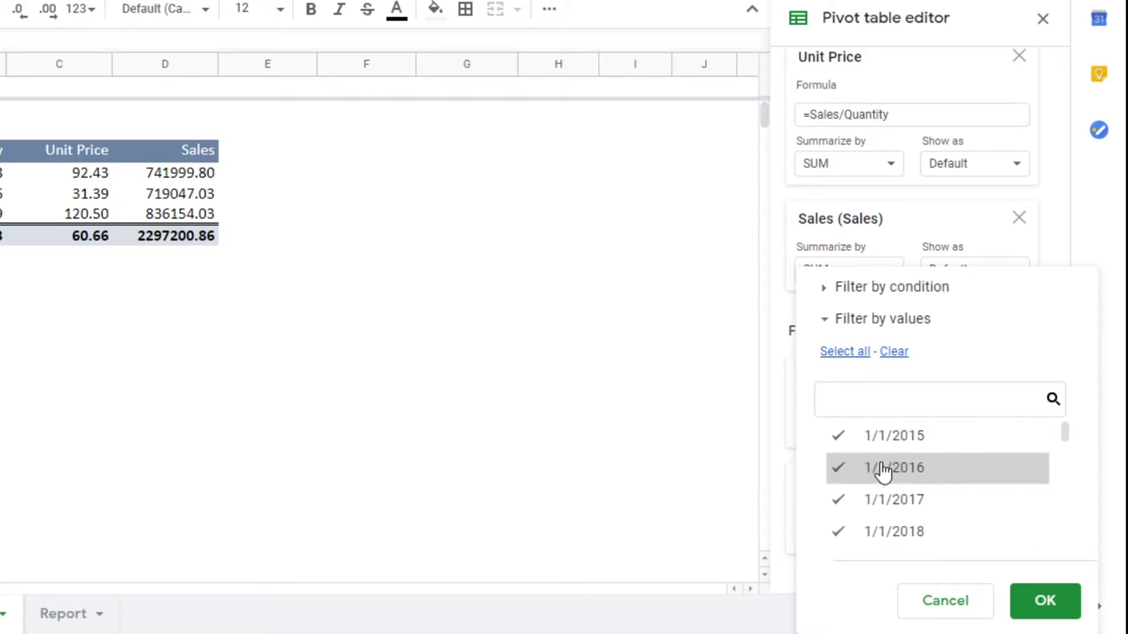
Filter the pivot table's Ship Date by the condition Date is after, with the exact date 12/31/2017
{"action": "left_click", "coordinate": [825, 288]}
{"action": "left_click", "coordinate": [887, 278]}
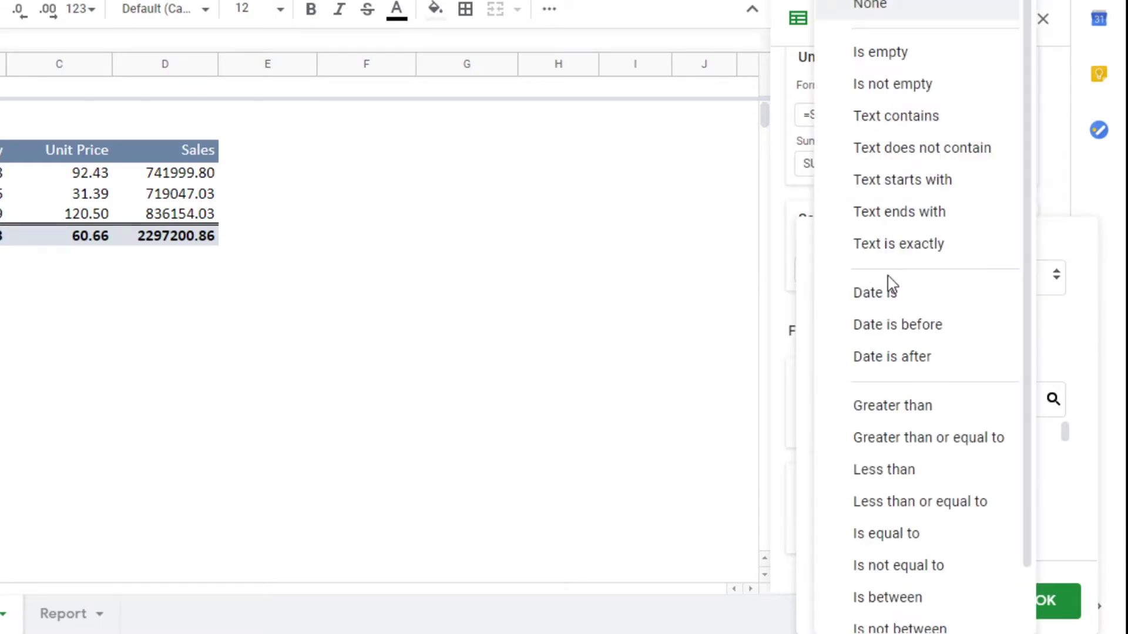
{"action": "left_click", "coordinate": [875, 366]}
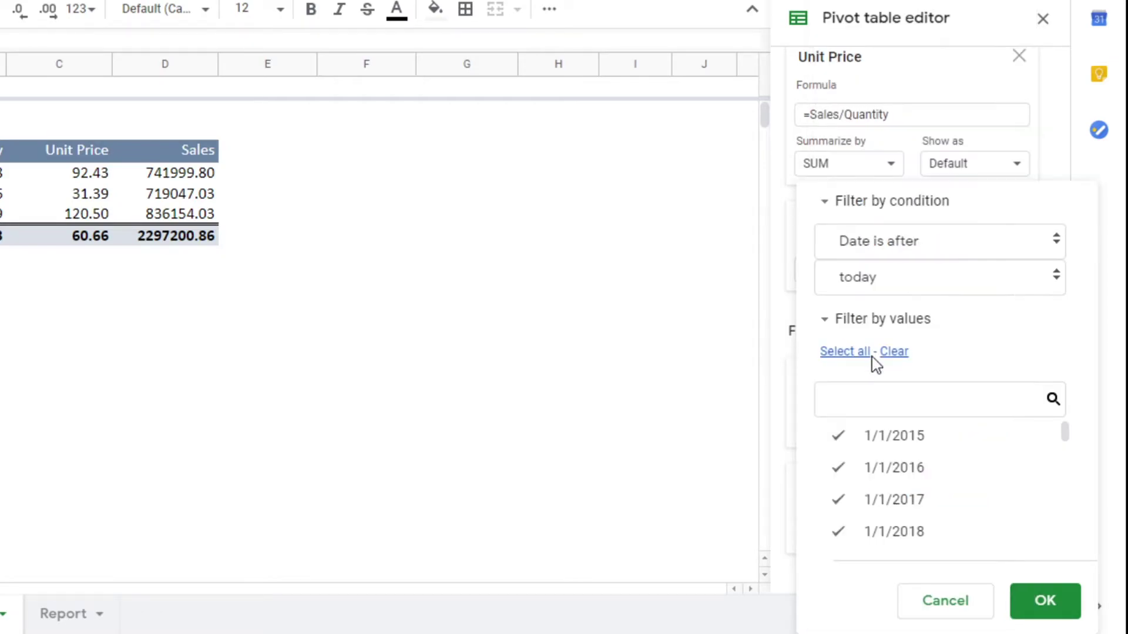
{"action": "left_click", "coordinate": [885, 286]}
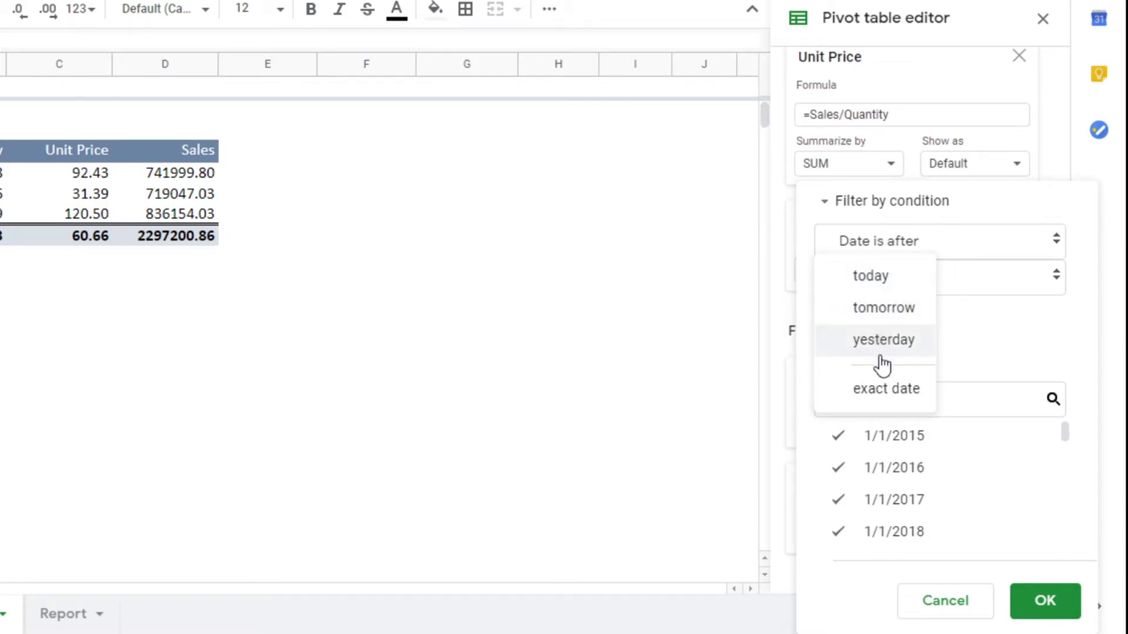
{"action": "left_click", "coordinate": [878, 388]}
{"action": "left_click", "coordinate": [844, 270]}
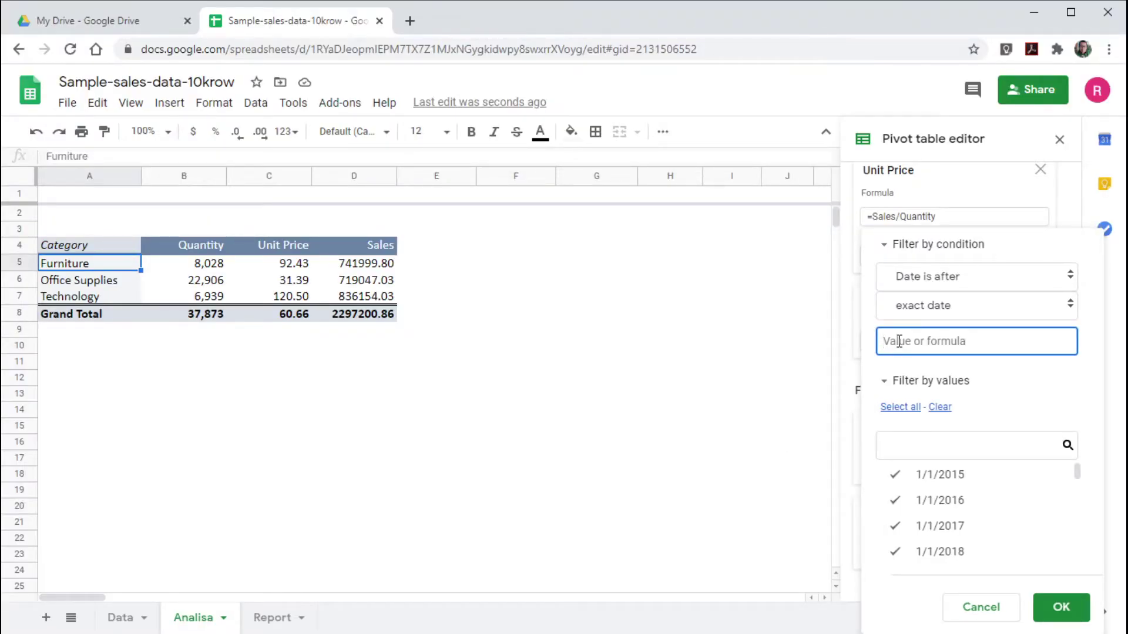
{"action": "type", "text": "12/31/2017"}
{"action": "left_click", "coordinate": [1058, 608]}
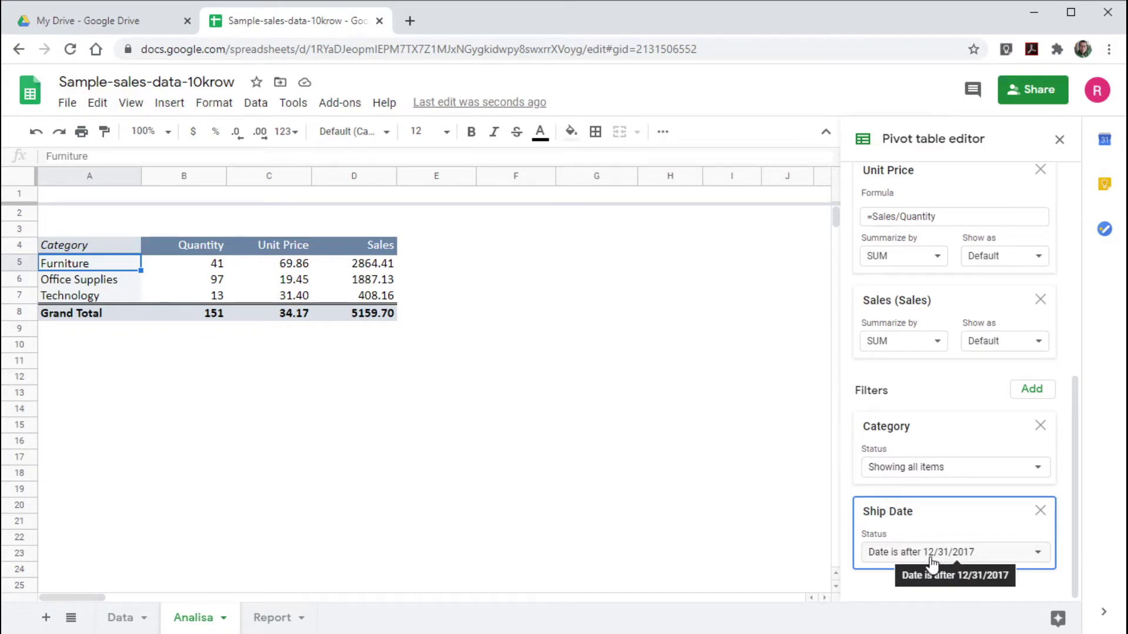
Add Ship Date as a second row field of the pivot table, below Category
{"action": "left_click", "coordinate": [243, 270]}
{"action": "left_click", "coordinate": [157, 270]}
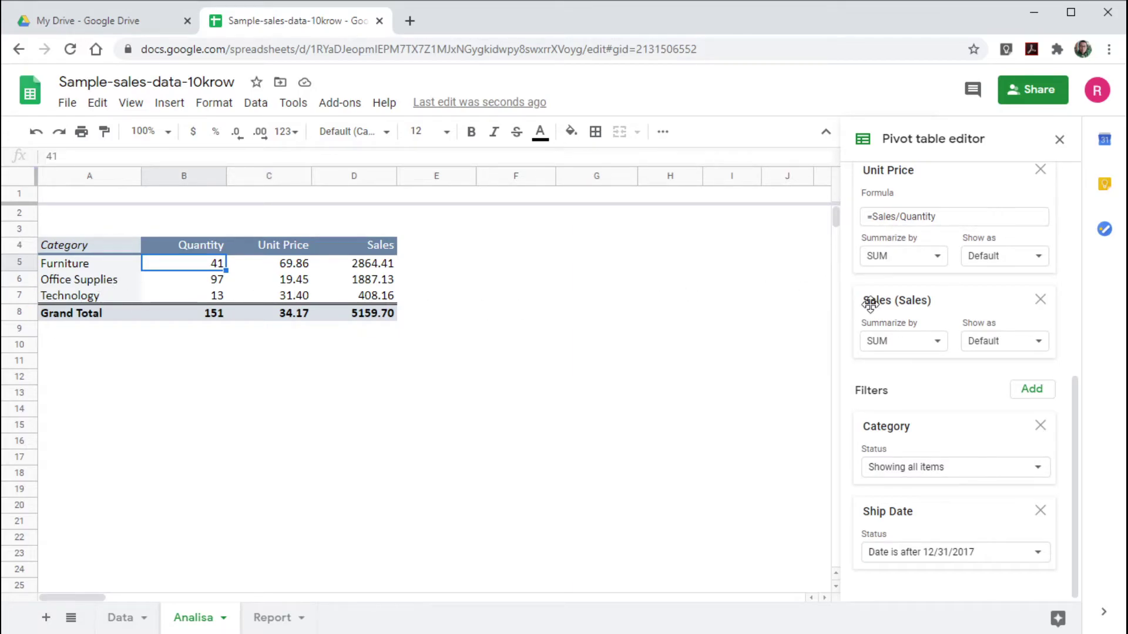
{"action": "scroll", "coordinate": [951, 330], "scroll_direction": "up", "scroll_amount": 5}
{"action": "scroll", "coordinate": [952, 330], "scroll_direction": "up", "scroll_amount": 2}
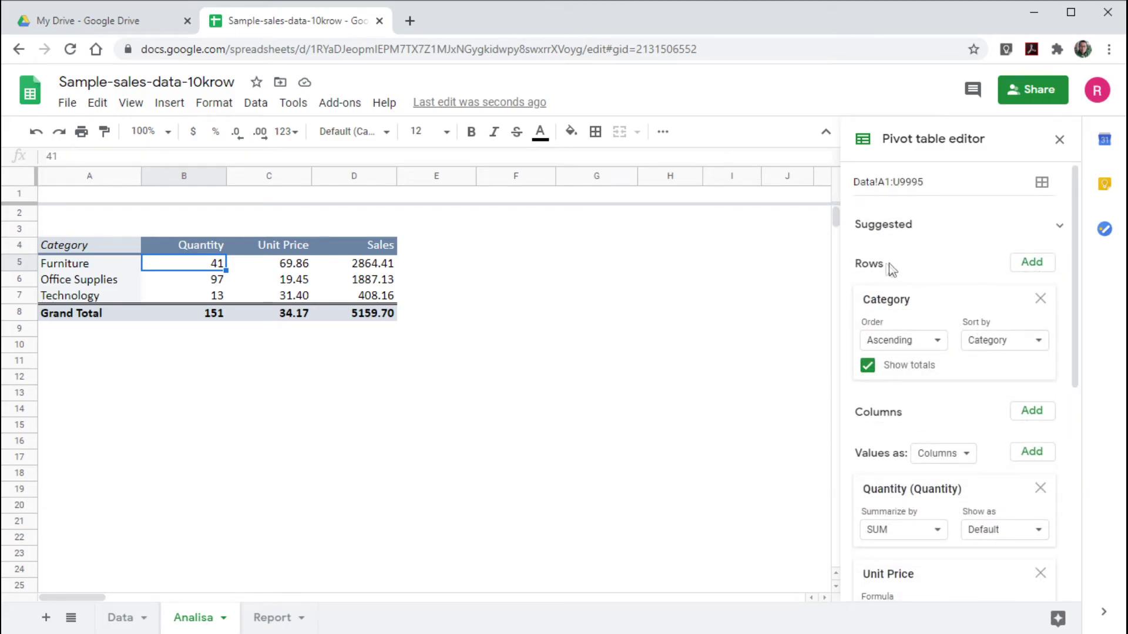
{"action": "left_click", "coordinate": [1032, 264]}
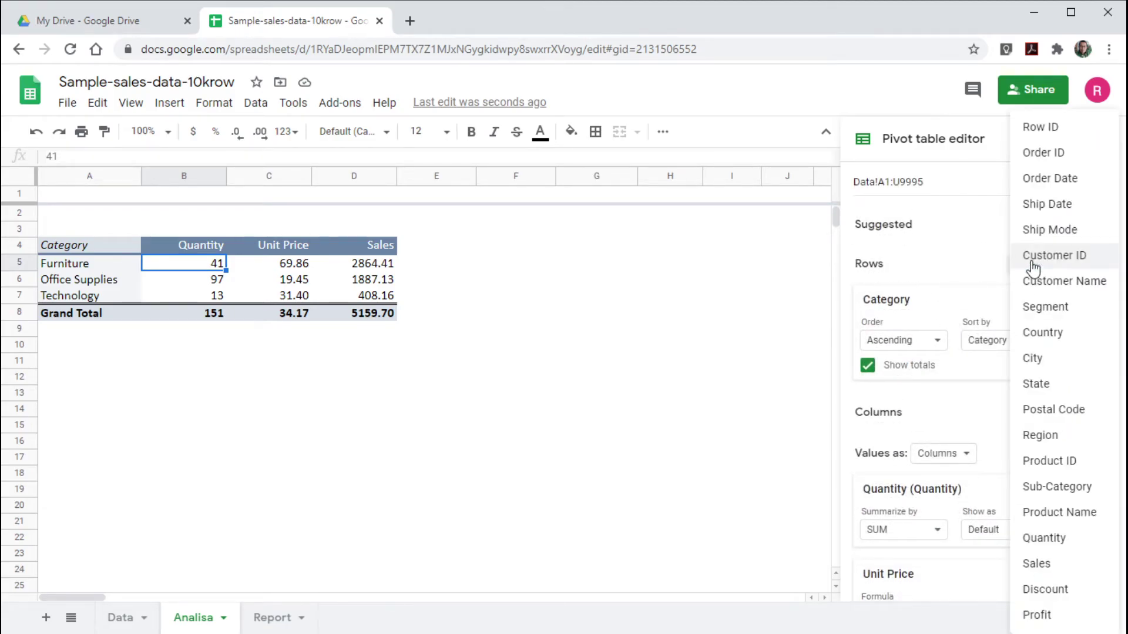
{"action": "left_click", "coordinate": [1029, 206]}
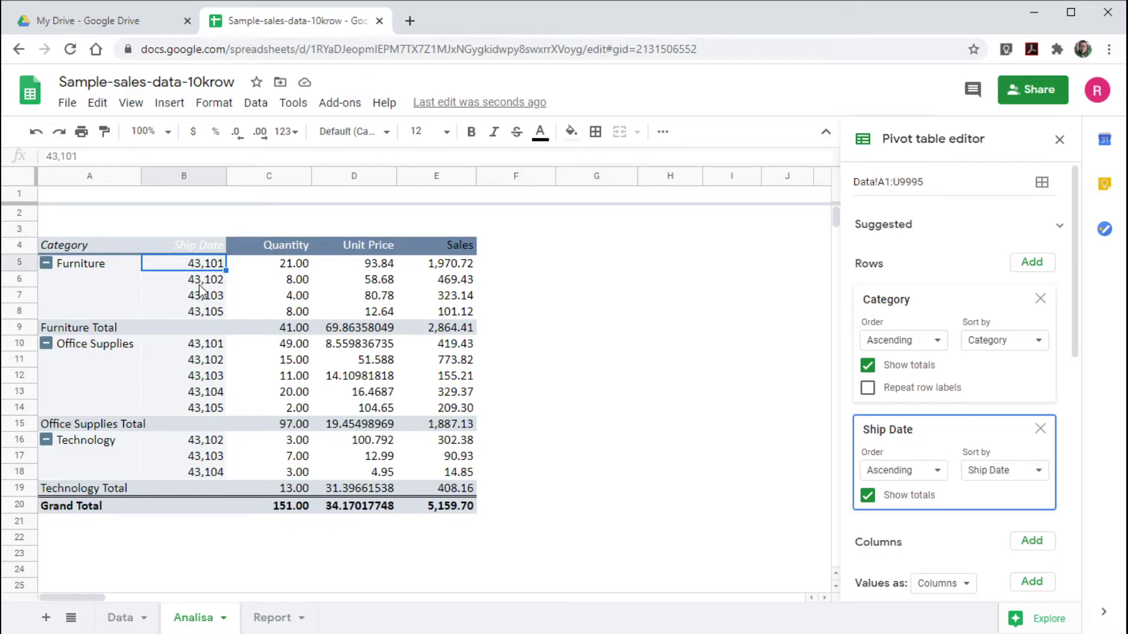
Format the Ship Date values in B5:B18 with the custom date format 5-Aug-1930
{"action": "left_click", "coordinate": [203, 473], "text": "shift"}
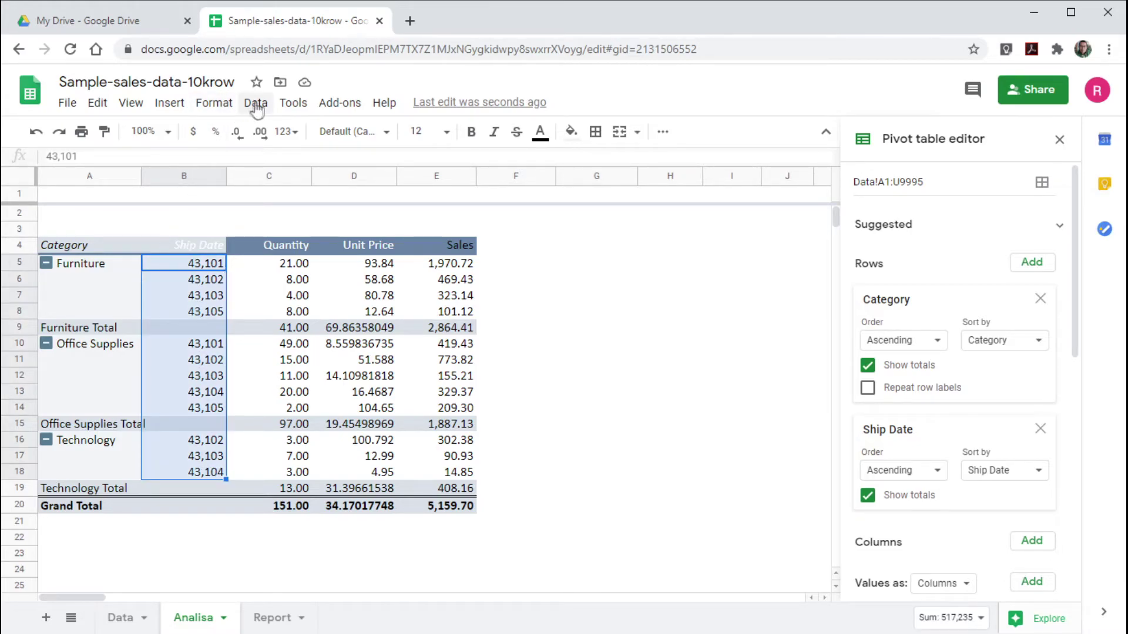
{"action": "left_click", "coordinate": [215, 106]}
{"action": "mouse_move", "coordinate": [235, 171]}
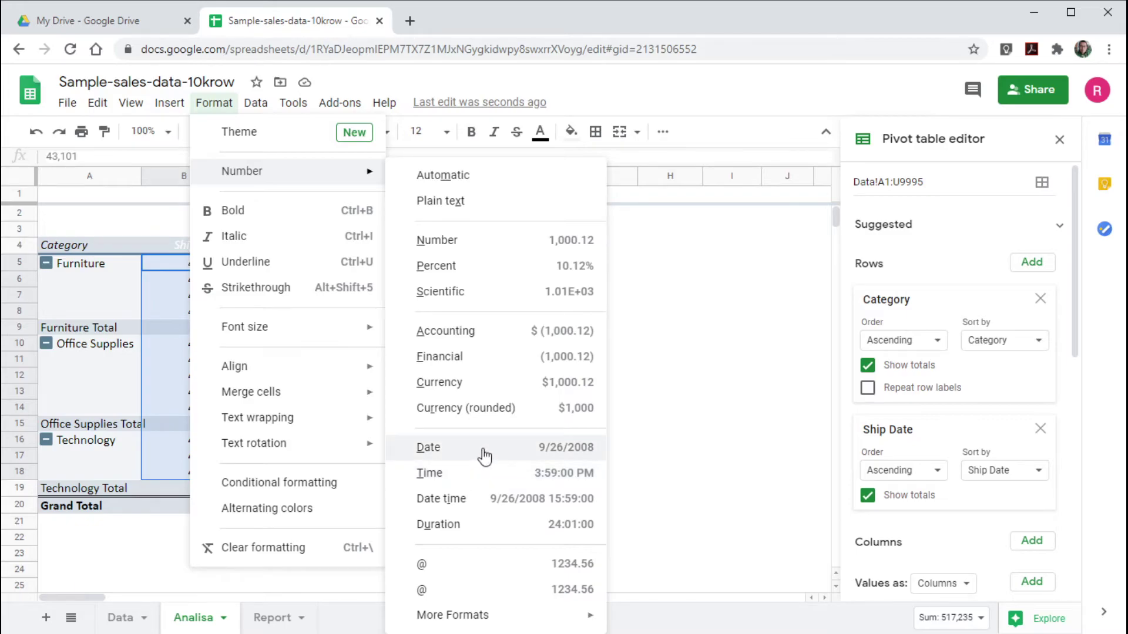
{"action": "mouse_move", "coordinate": [491, 618]}
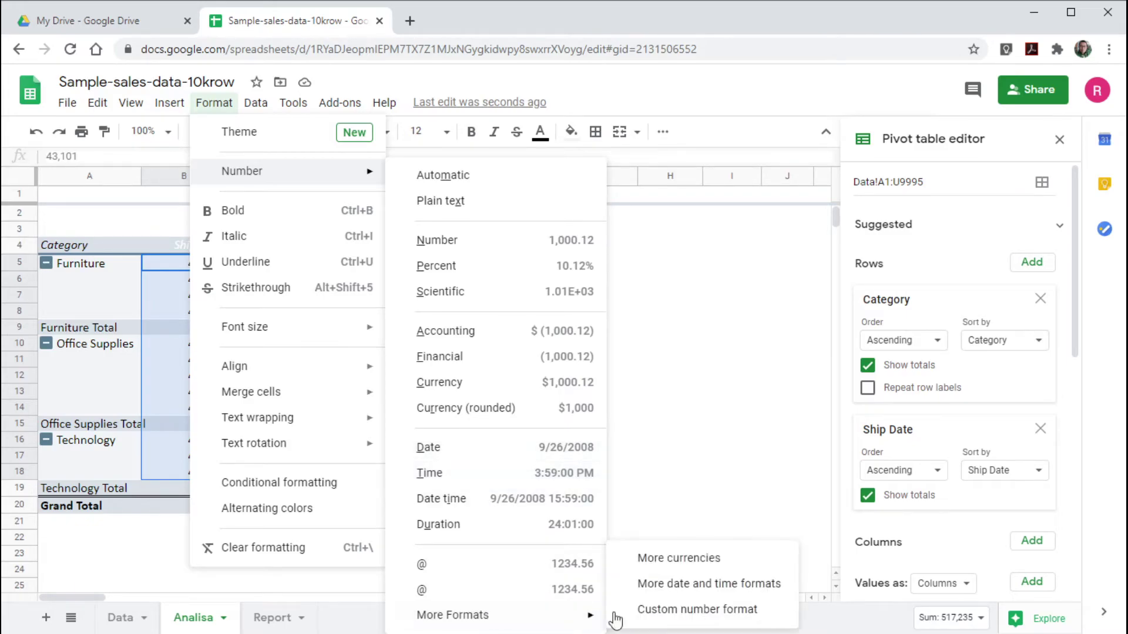
{"action": "left_click", "coordinate": [669, 587]}
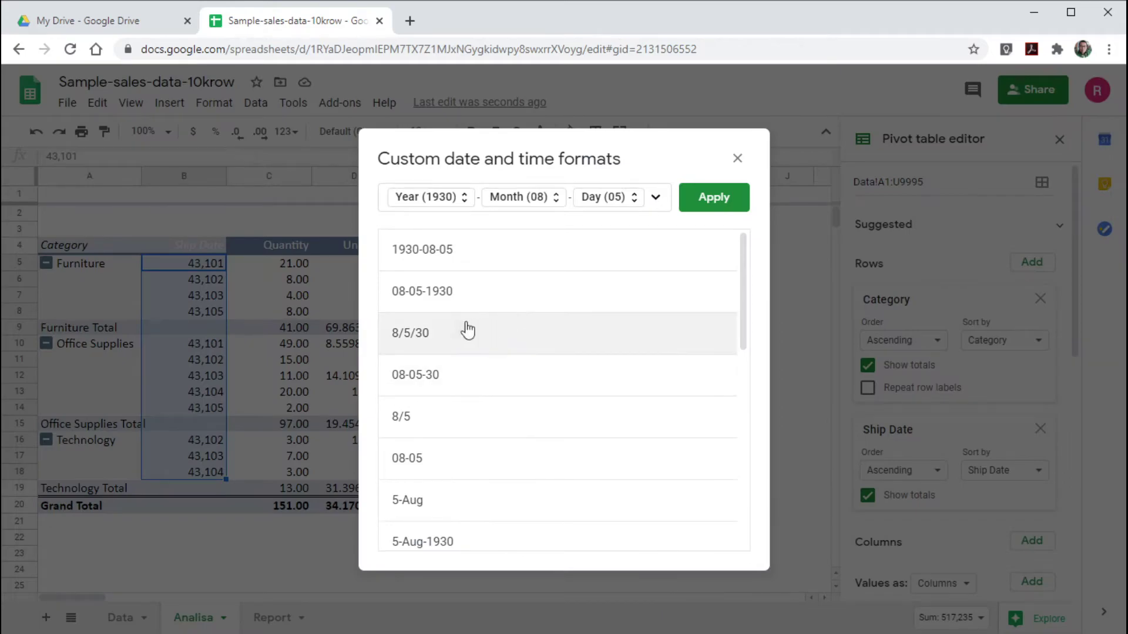
{"action": "left_click", "coordinate": [423, 545]}
{"action": "left_click", "coordinate": [712, 203]}
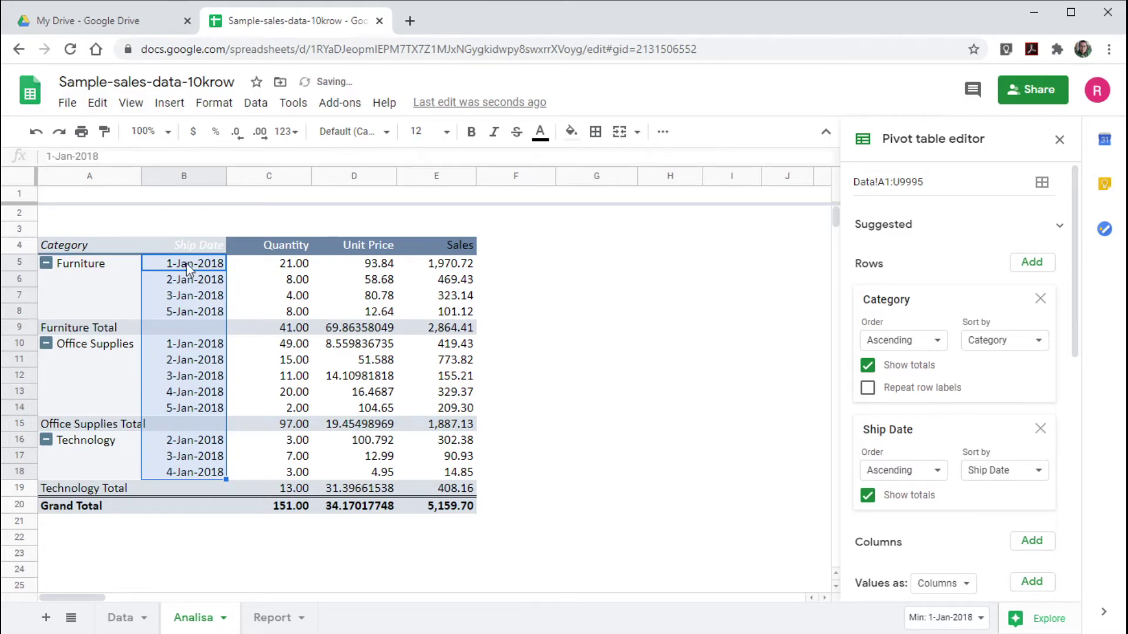
Group the pivot table's Ship Date row values by Year using a pivot date group
{"action": "left_click", "coordinate": [193, 296]}
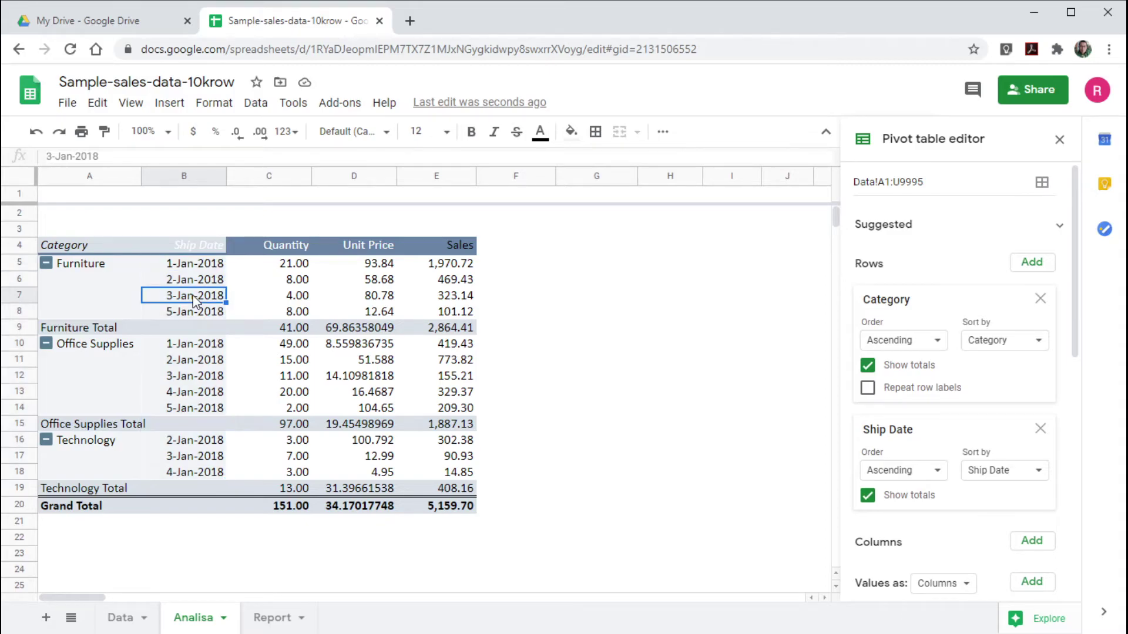
{"action": "right_click", "coordinate": [195, 300]}
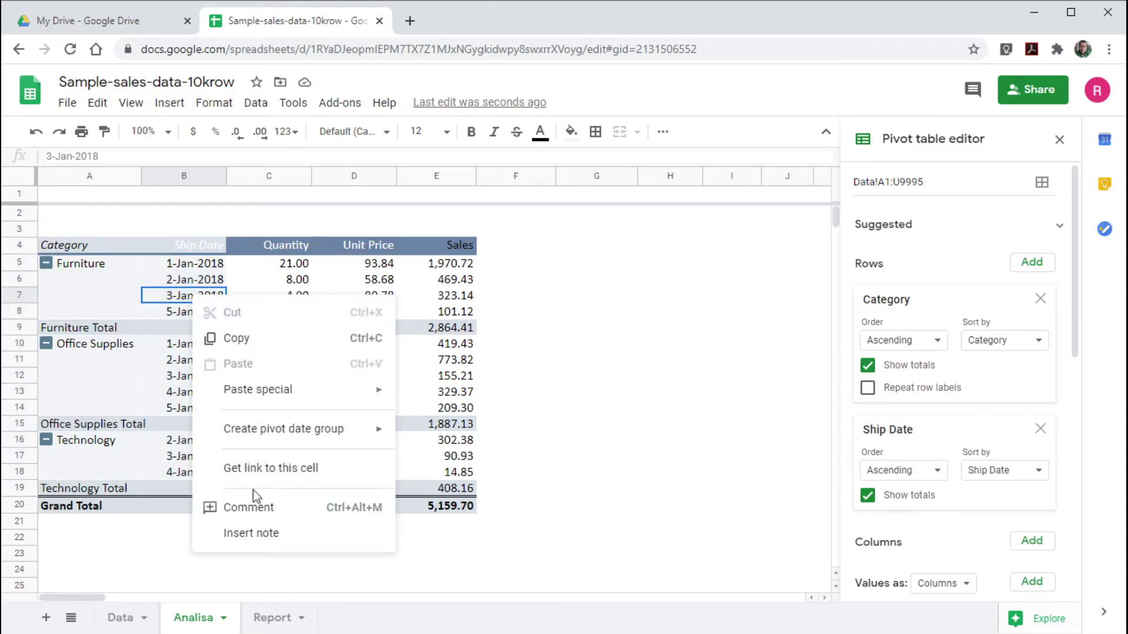
{"action": "mouse_move", "coordinate": [292, 429]}
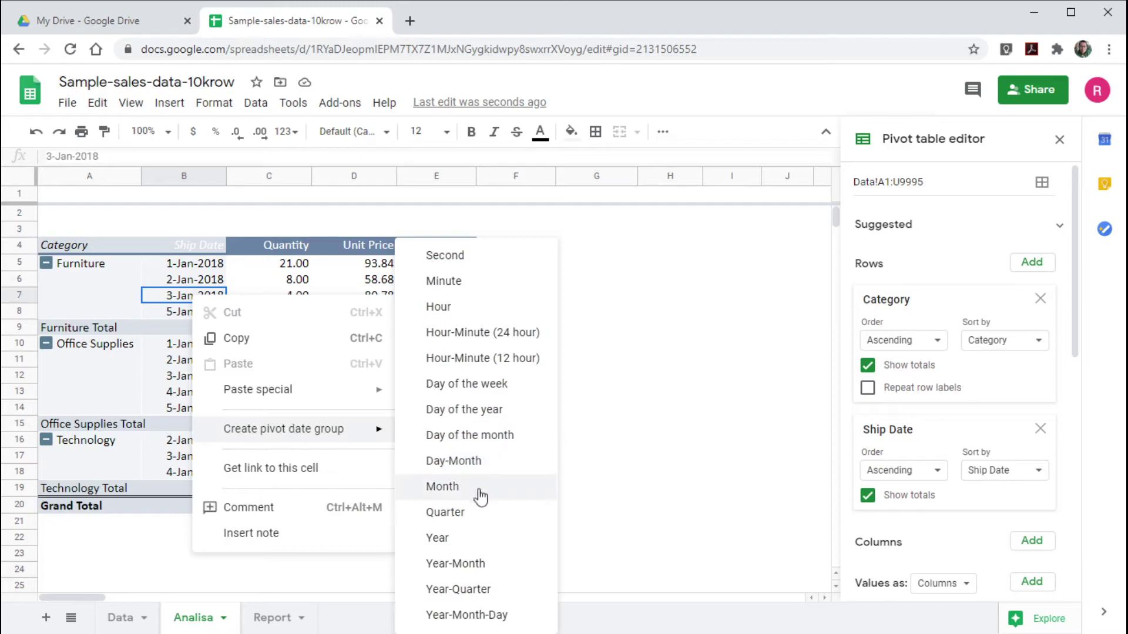
{"action": "left_click", "coordinate": [442, 540]}
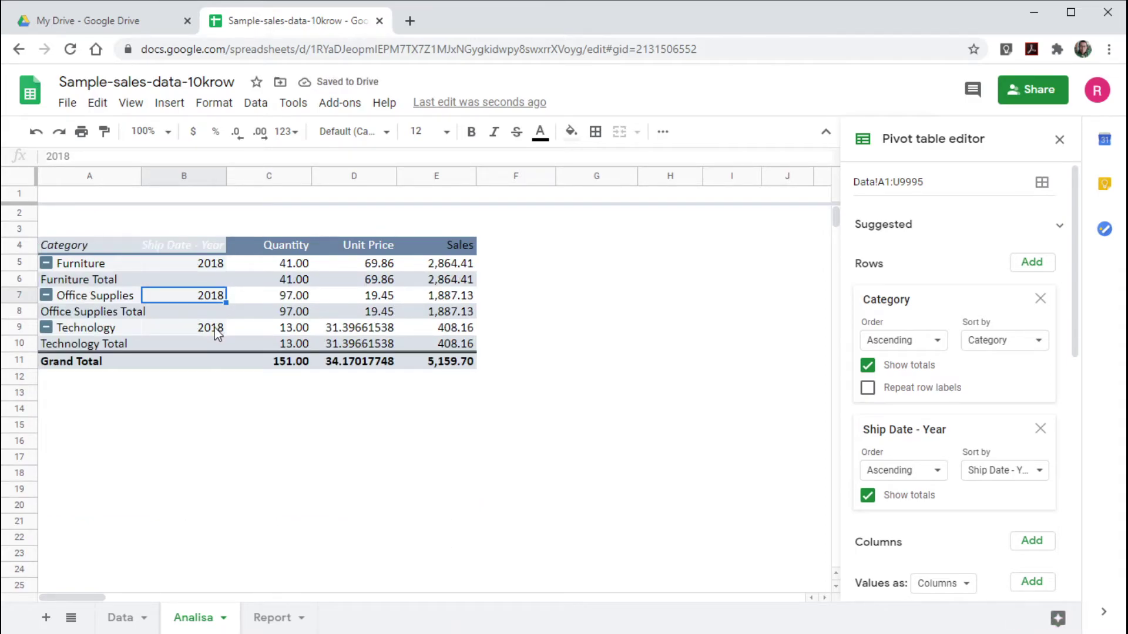
Change the Ship Date filter condition to Date is before, keeping the exact date 12/31/2017, and review the yearly rows
{"action": "scroll", "coordinate": [928, 485], "scroll_direction": "down", "scroll_amount": 5}
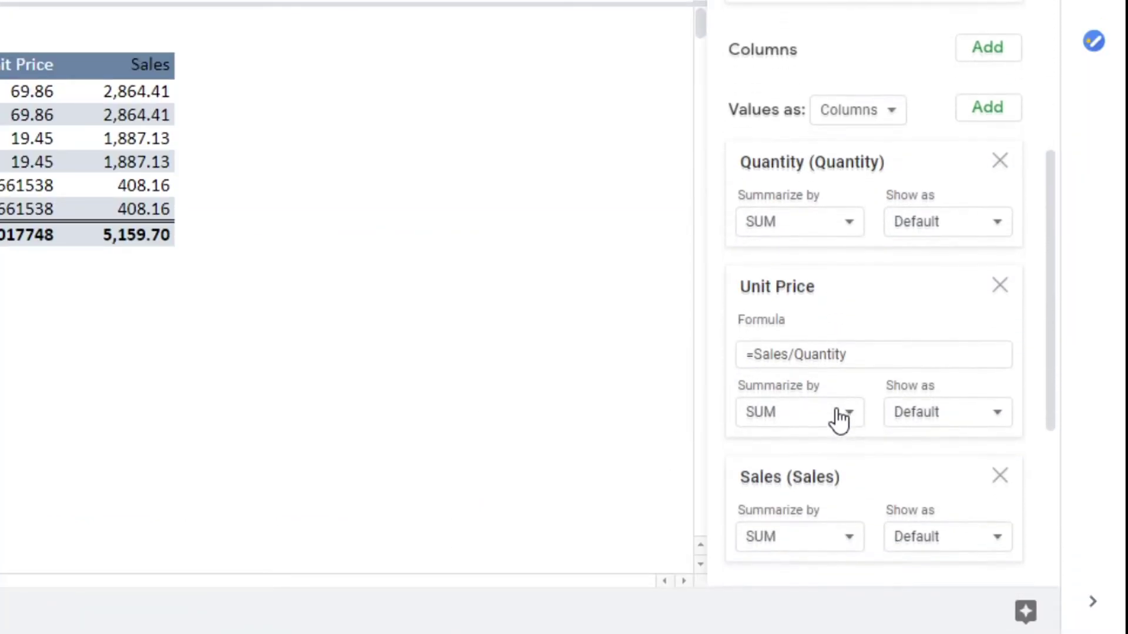
{"action": "scroll", "coordinate": [839, 419], "scroll_direction": "down", "scroll_amount": 6}
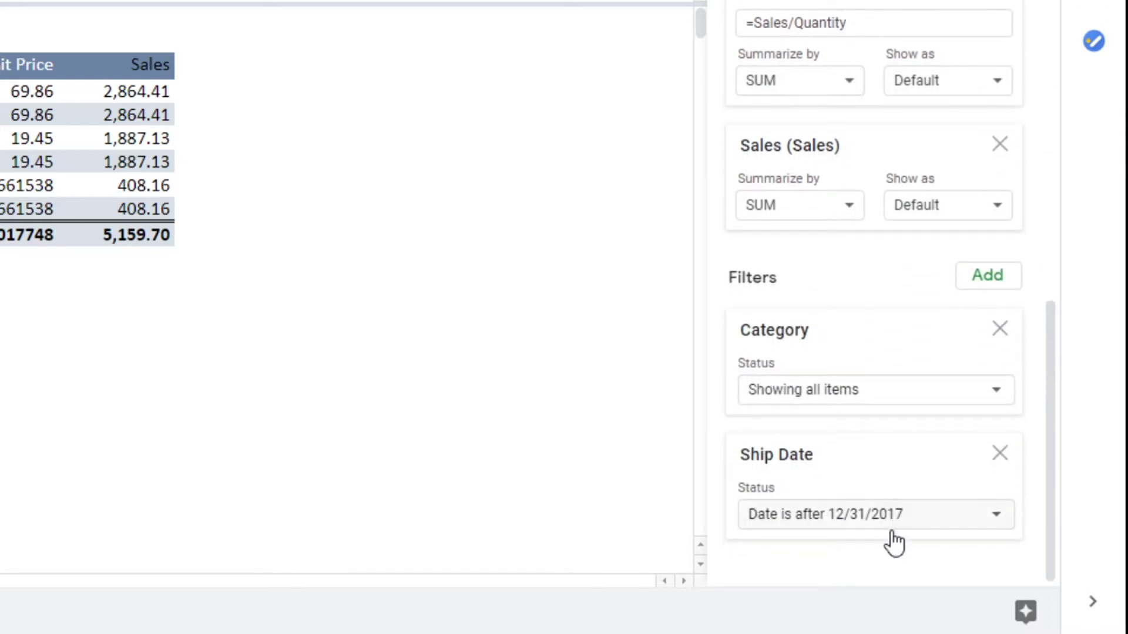
{"action": "left_click", "coordinate": [944, 520]}
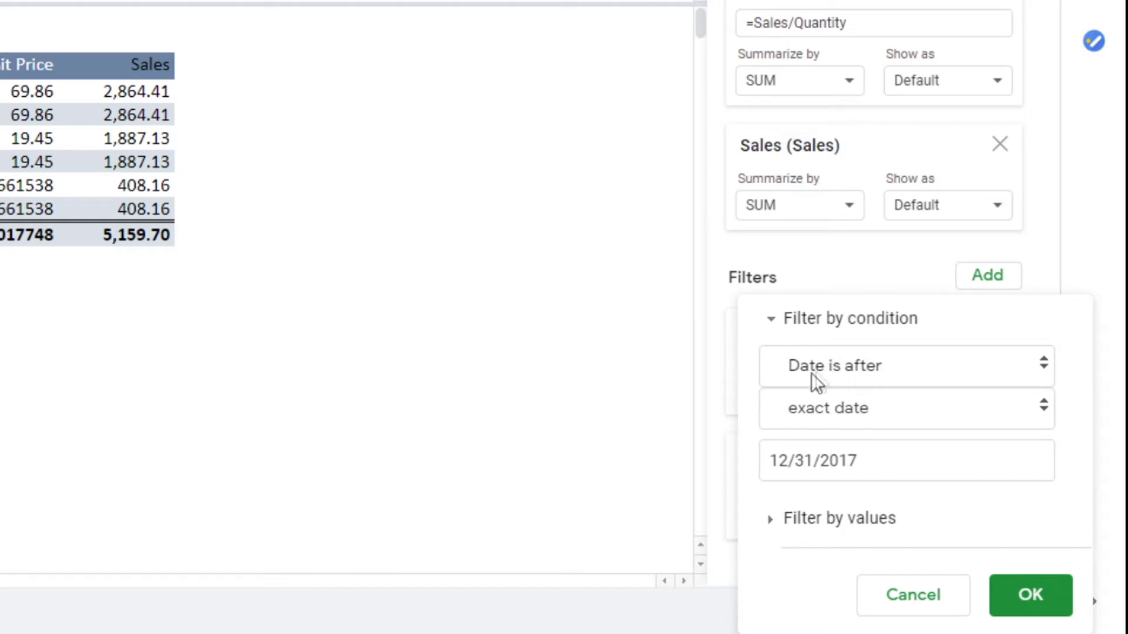
{"action": "left_click", "coordinate": [894, 362]}
{"action": "left_click", "coordinate": [790, 269]}
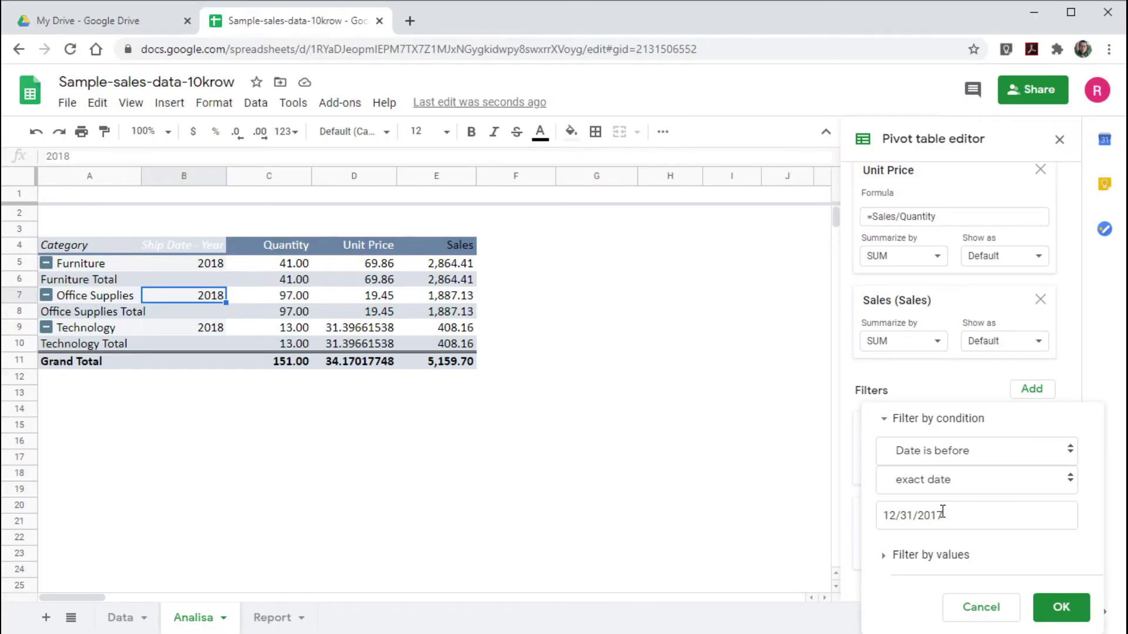
{"action": "left_click", "coordinate": [1052, 607]}
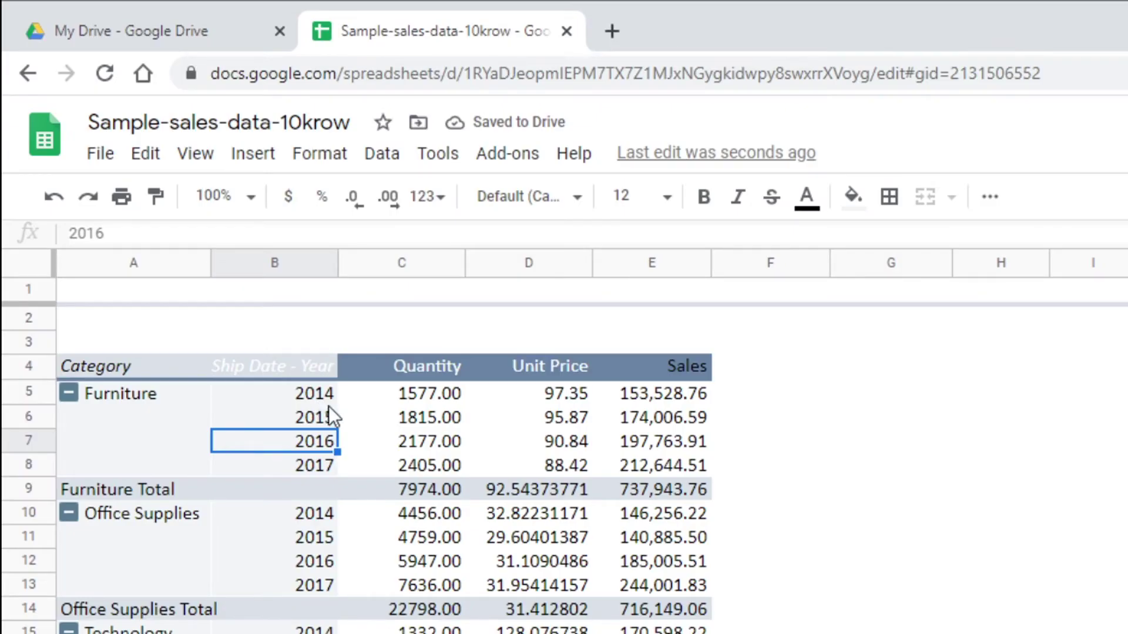
{"action": "scroll", "coordinate": [443, 597], "scroll_direction": "down", "scroll_amount": 2}
{"action": "scroll", "coordinate": [447, 605], "scroll_direction": "up", "scroll_amount": 1}
{"action": "scroll", "coordinate": [447, 606], "scroll_direction": "up", "scroll_amount": 1}
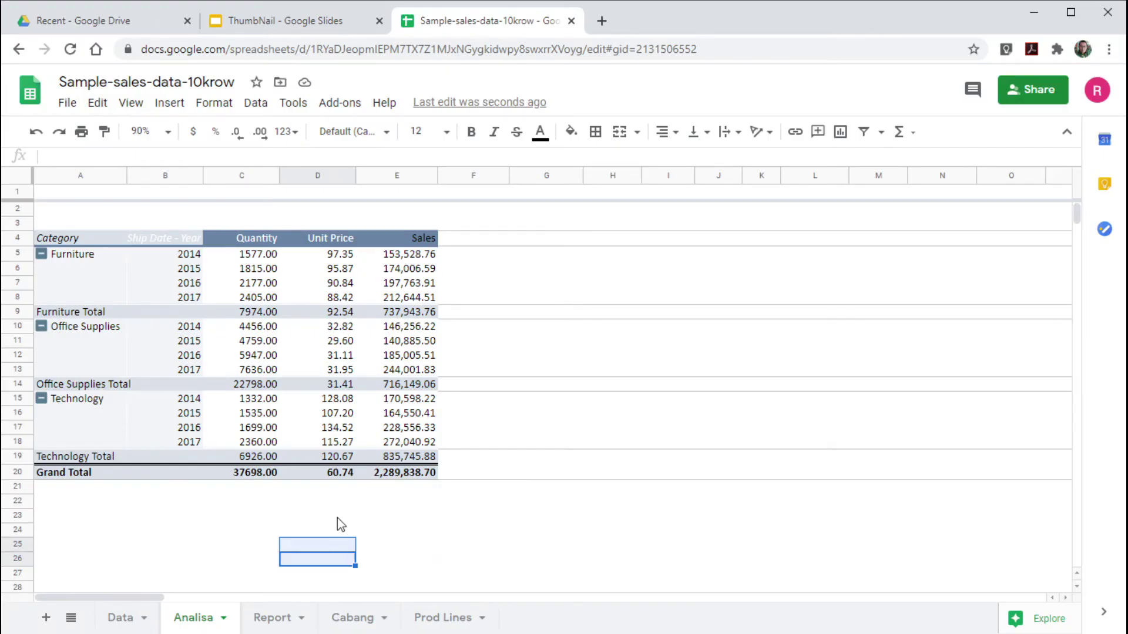
Compare the pivot table on the Analisa sheet with its source records on the Data sheet
{"action": "left_click", "coordinate": [271, 343]}
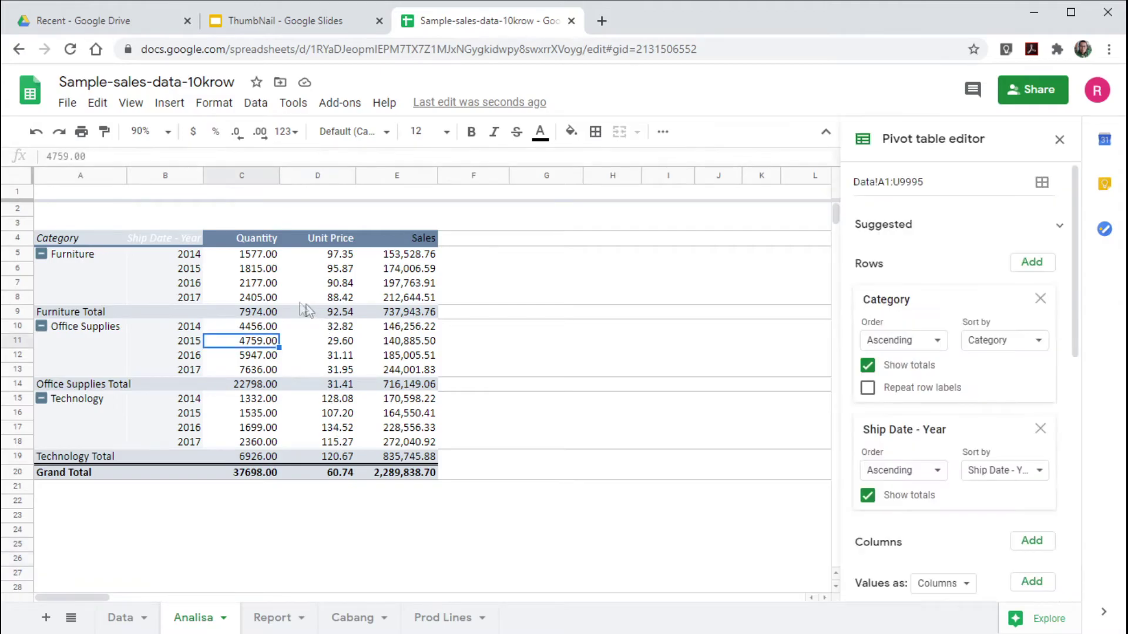
{"action": "left_click", "coordinate": [120, 618]}
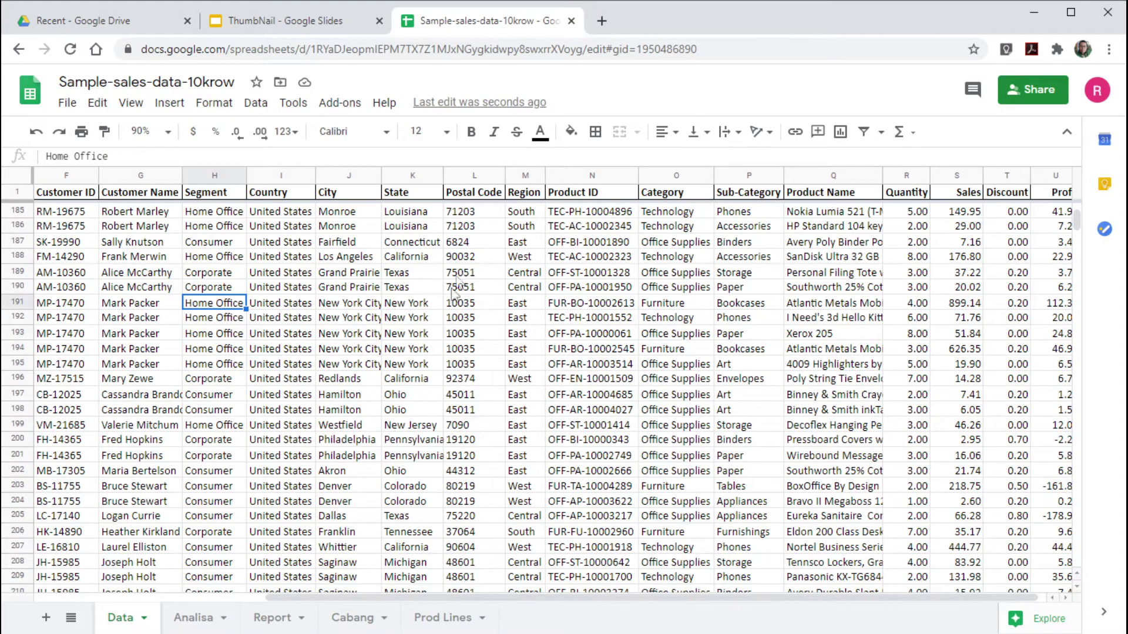
{"action": "scroll", "coordinate": [548, 384], "scroll_direction": "down", "scroll_amount": 12}
{"action": "scroll", "coordinate": [548, 383], "scroll_direction": "up", "scroll_amount": 13}
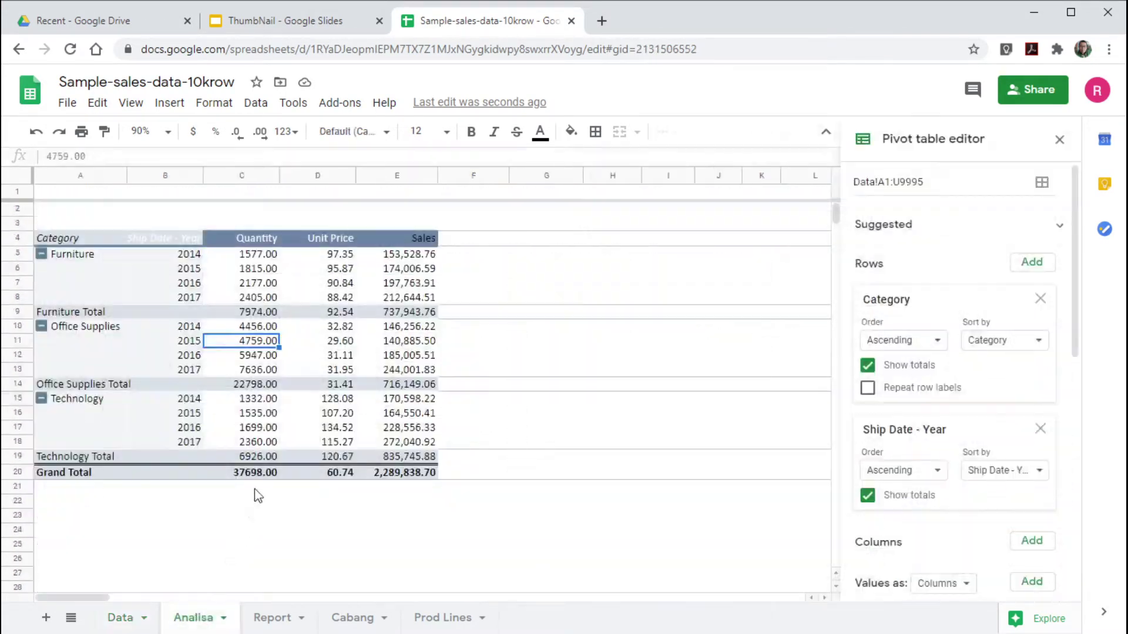
{"action": "left_click", "coordinate": [193, 617]}
{"action": "left_click", "coordinate": [120, 617]}
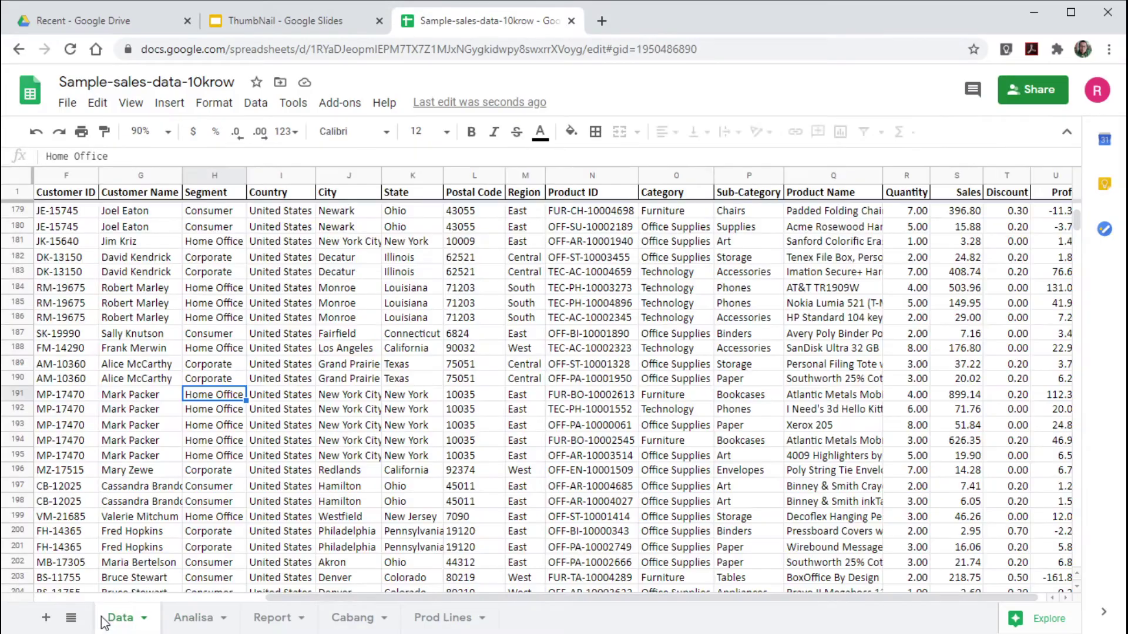
Change the Sales value in S2 of the Data sheet to =261.96*1000000, and check the Sales grand total on the Analisa sheet
{"action": "scroll", "coordinate": [851, 303], "scroll_direction": "up", "scroll_amount": 20}
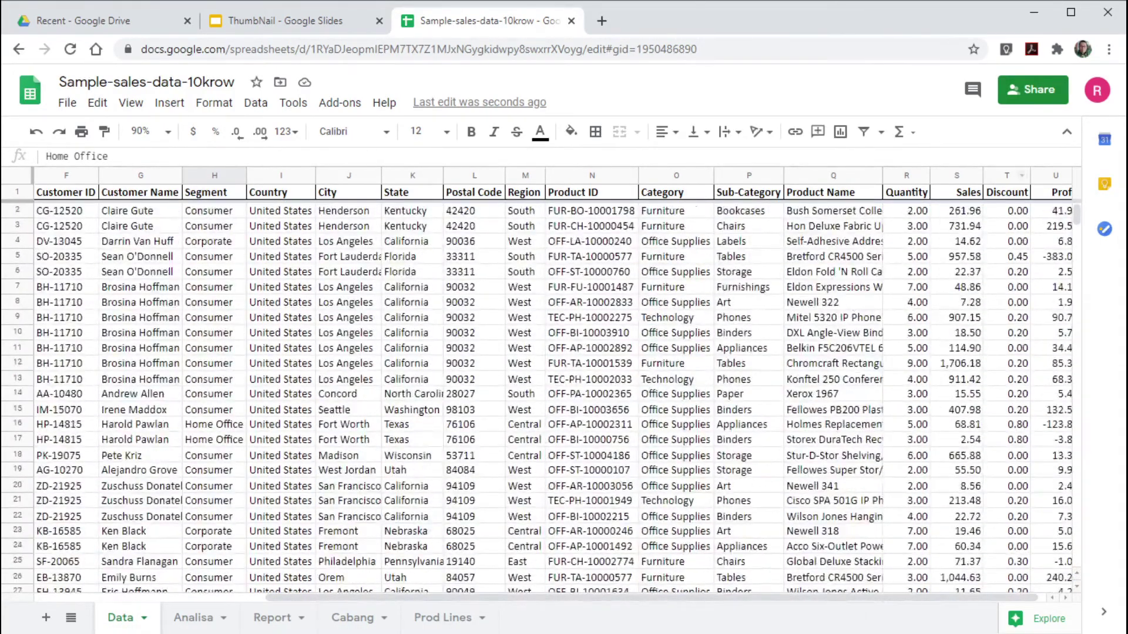
{"action": "left_click", "coordinate": [957, 214]}
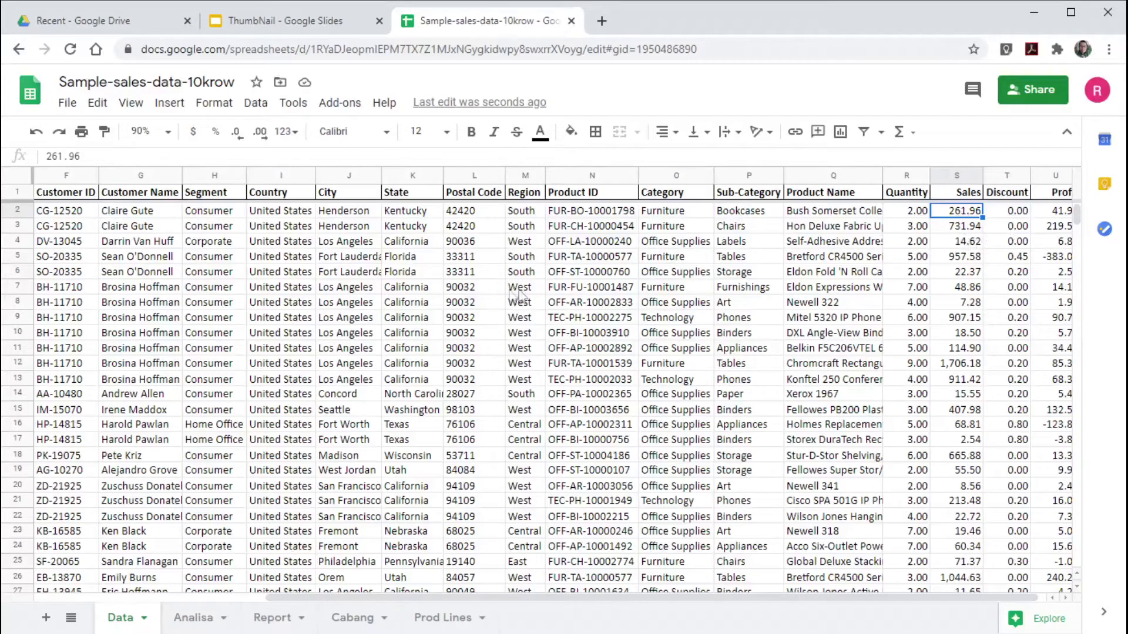
{"action": "left_click", "coordinate": [48, 158]}
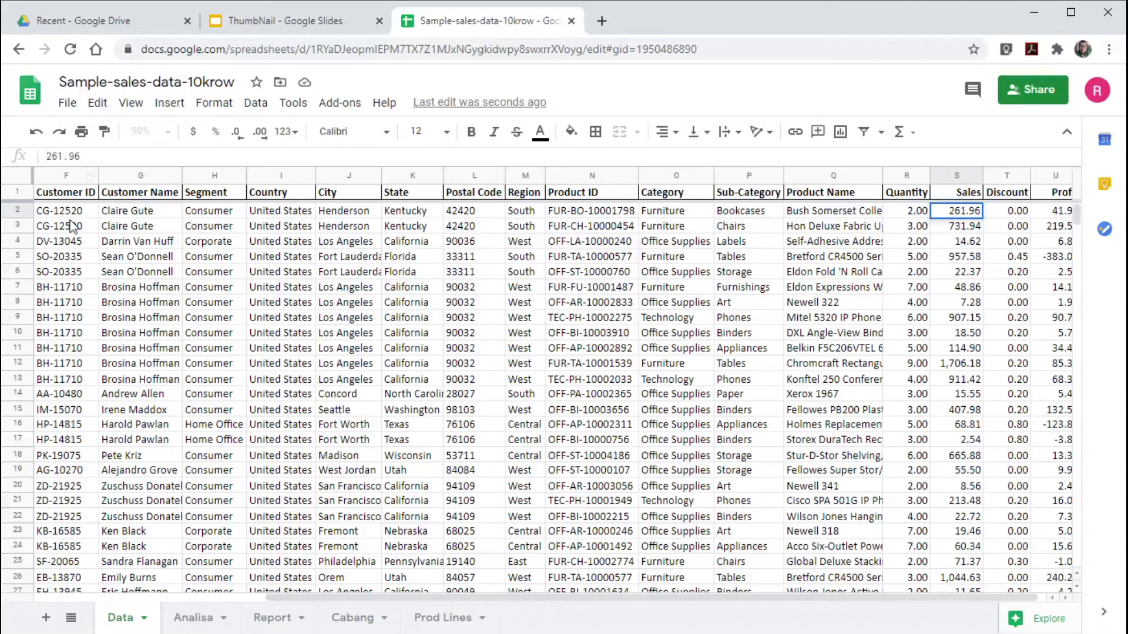
{"action": "type", "text": "="}
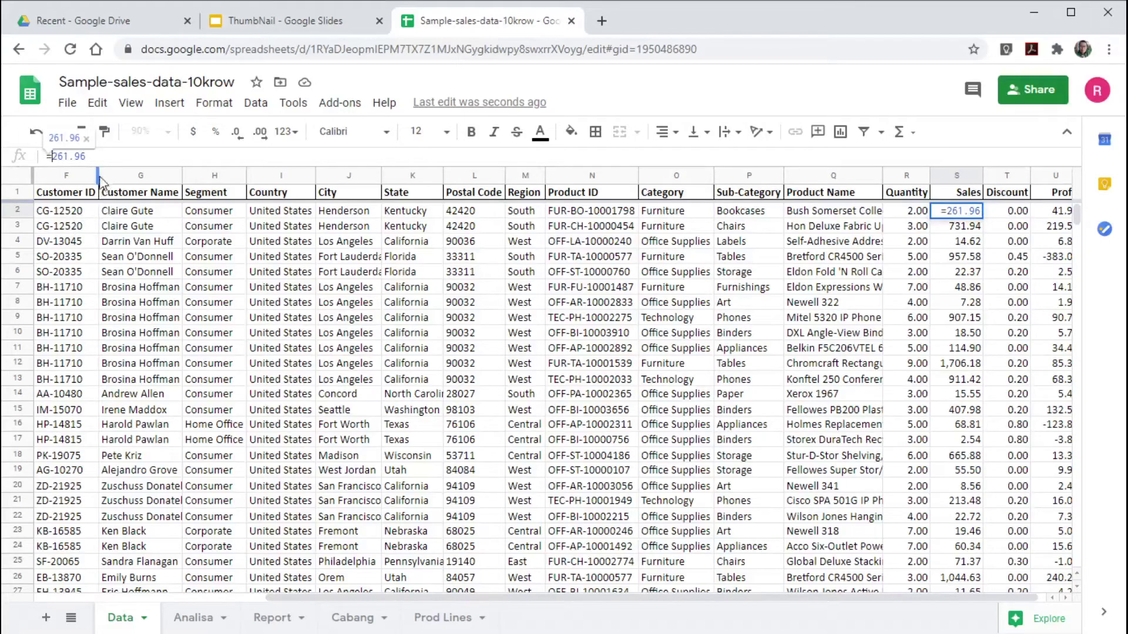
{"action": "left_click", "coordinate": [96, 157]}
{"action": "type", "text": "*1000000"}
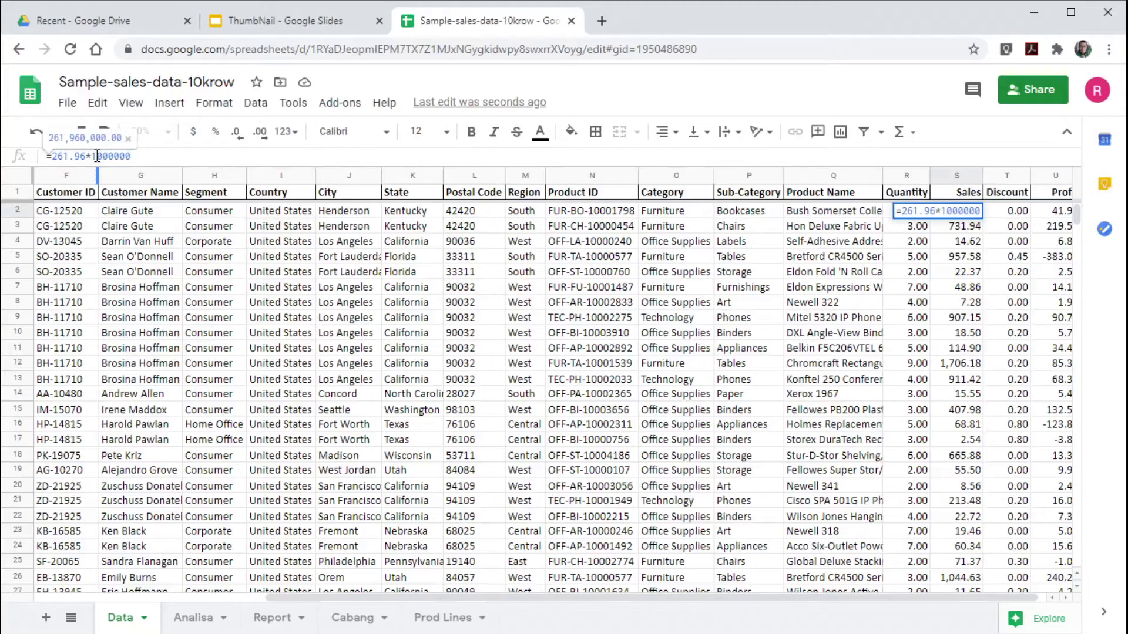
{"action": "key", "text": "Return"}
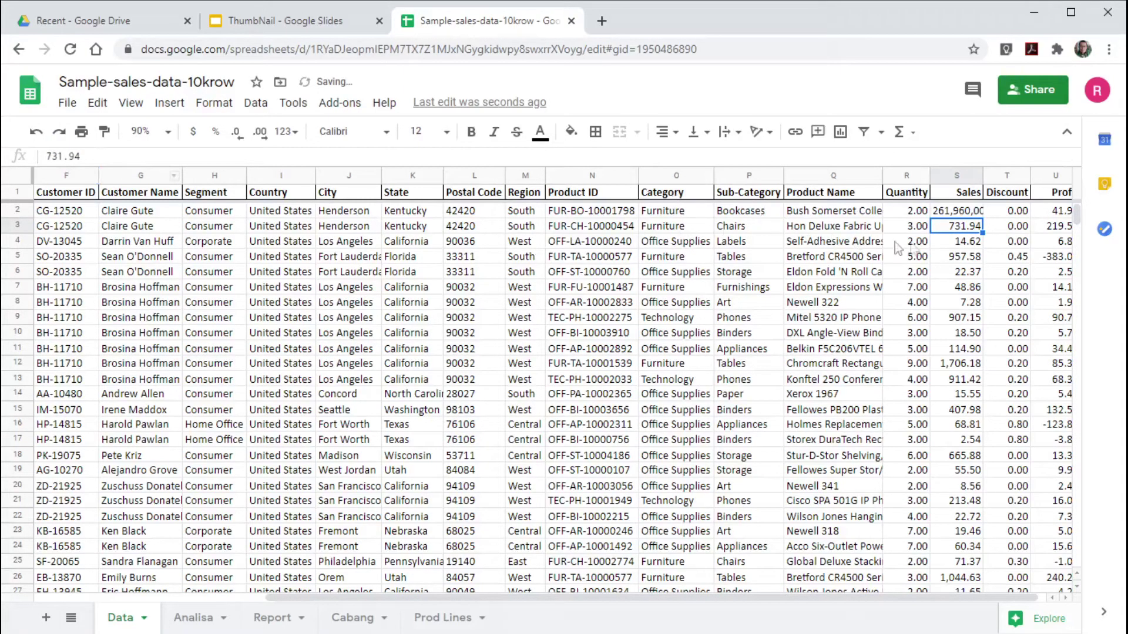
{"action": "left_click", "coordinate": [200, 617]}
{"action": "left_click", "coordinate": [411, 473]}
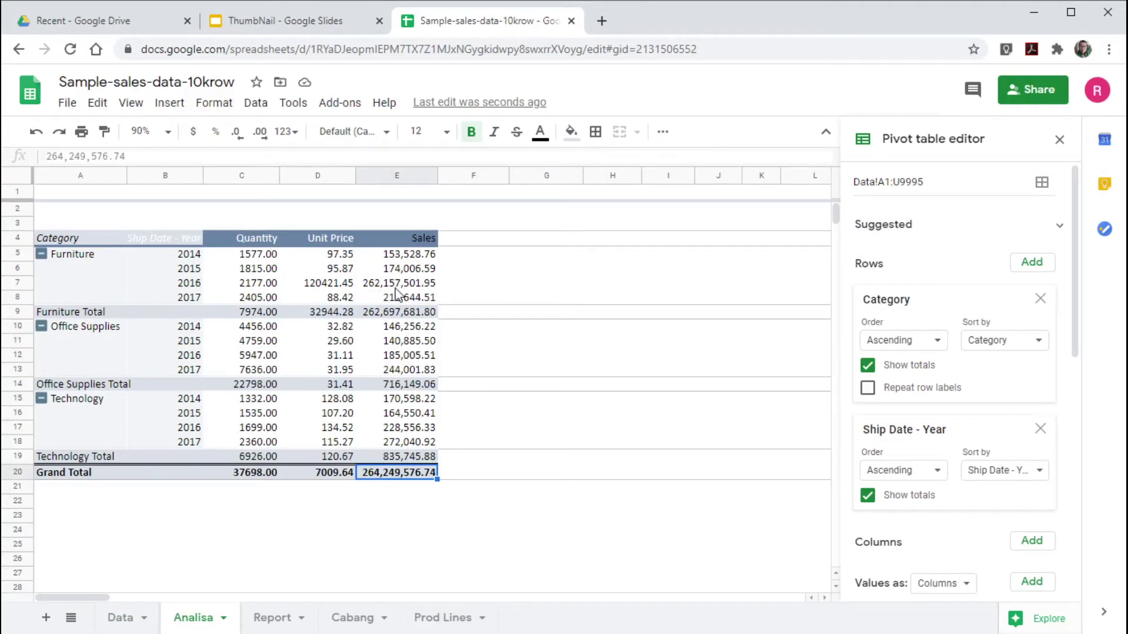
Compare the Furniture 2016 Sales value on the Analisa sheet with the Category of the first record on the Data sheet
{"action": "left_click", "coordinate": [397, 284]}
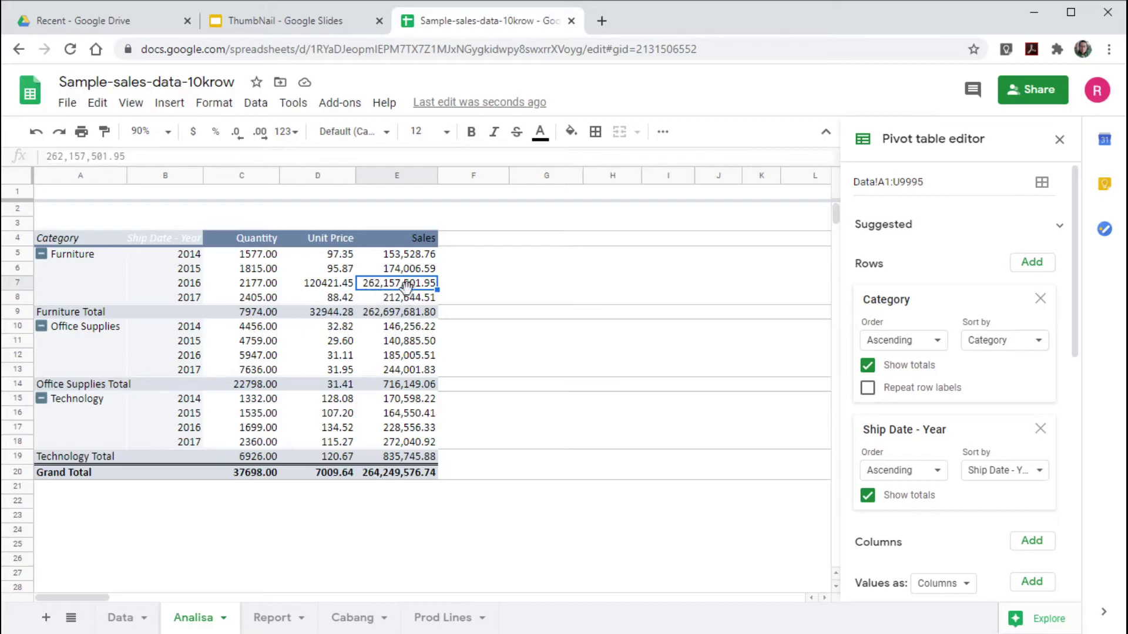
{"action": "left_click", "coordinate": [117, 618]}
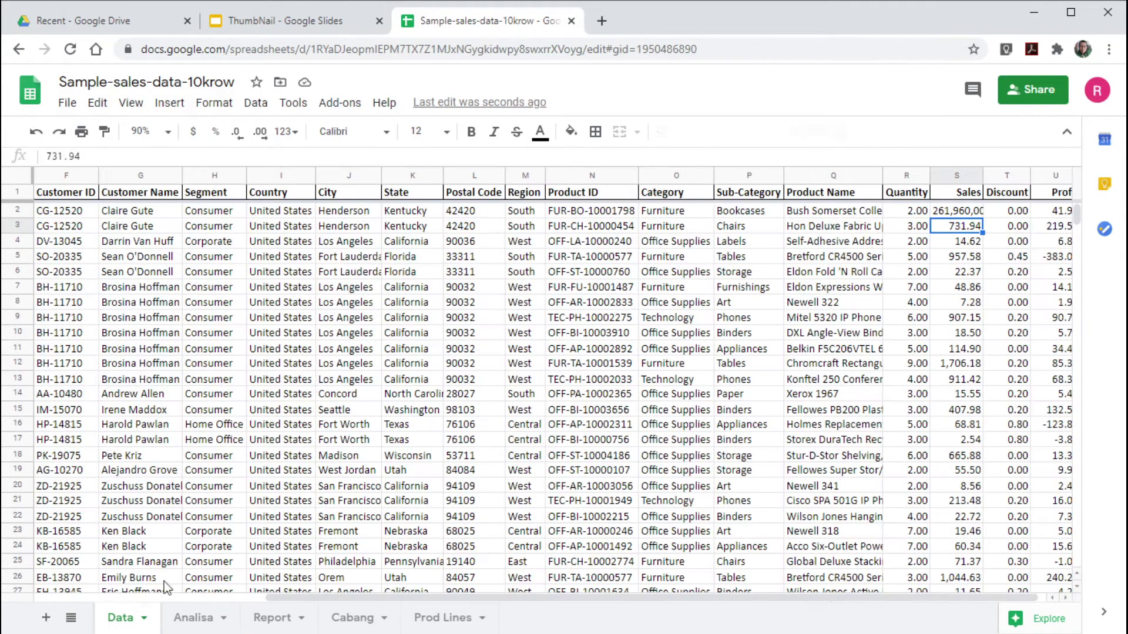
{"action": "left_click", "coordinate": [680, 215]}
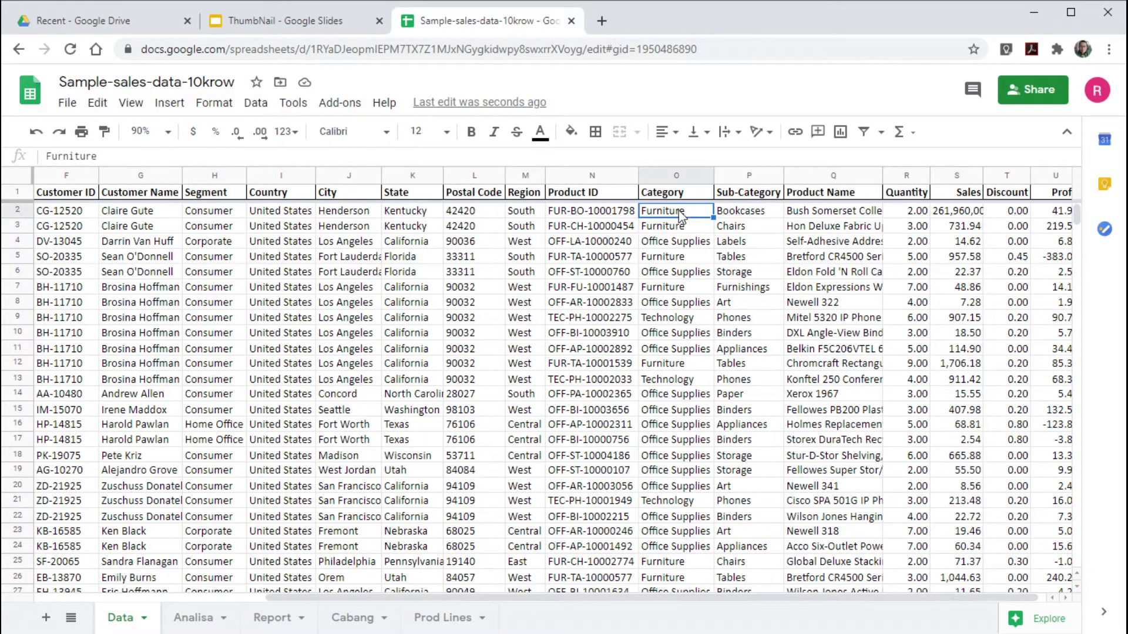
Change the Sales formula in S2 of the Data sheet to =261.96, and check the pivot table on the Analisa sheet
{"action": "left_click", "coordinate": [953, 212]}
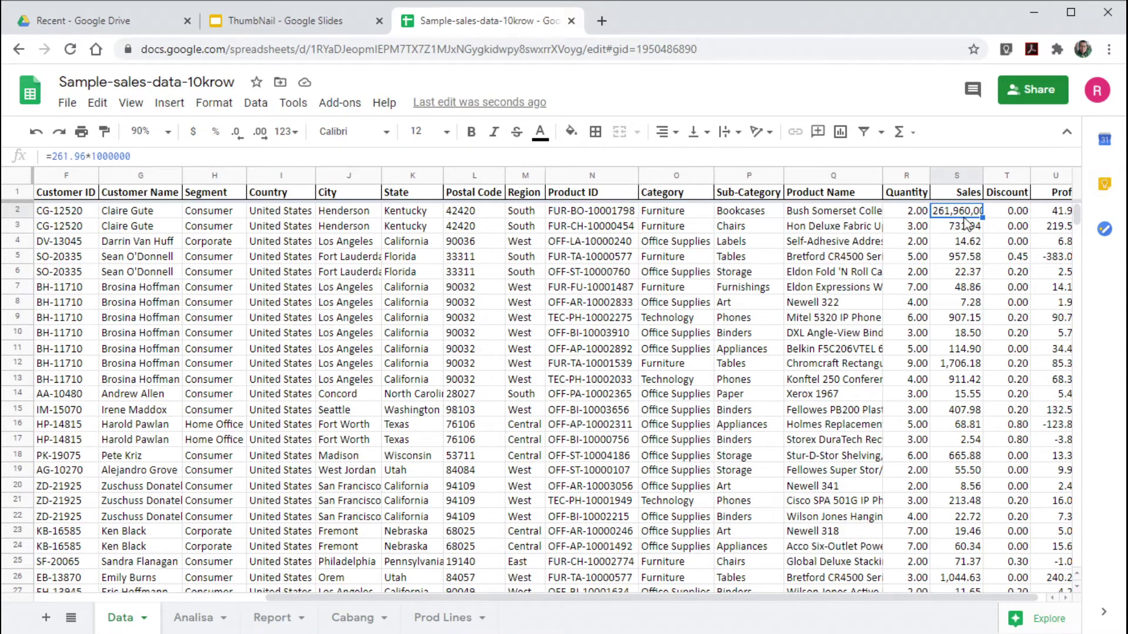
{"action": "left_click_drag", "start_coordinate": [87, 156], "coordinate": [240, 153]}
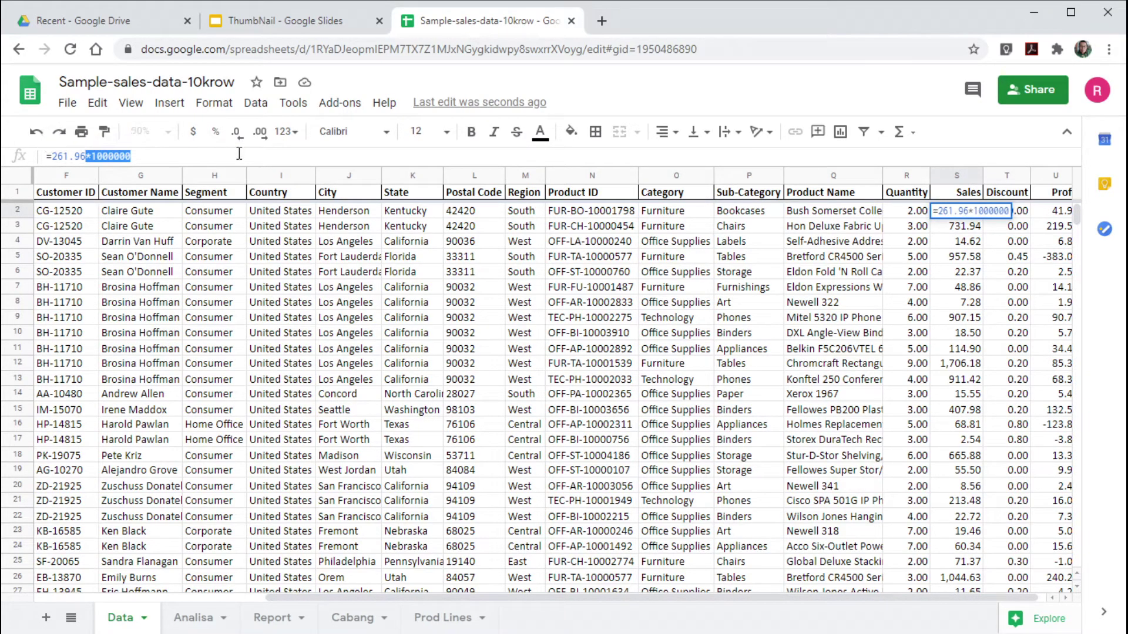
{"action": "key", "text": "BackSpace"}
{"action": "left_click", "coordinate": [207, 618]}
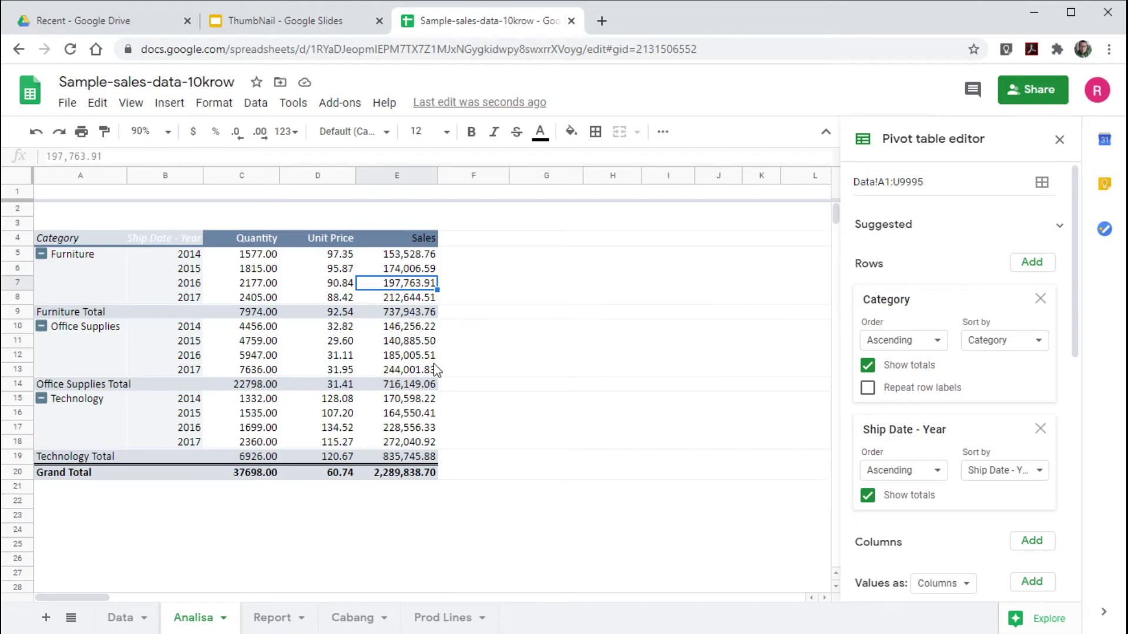
View the Cabang sheet's sales office diagram, and examine the State values in K2:K17 of the Data sheet
{"action": "left_click", "coordinate": [352, 618]}
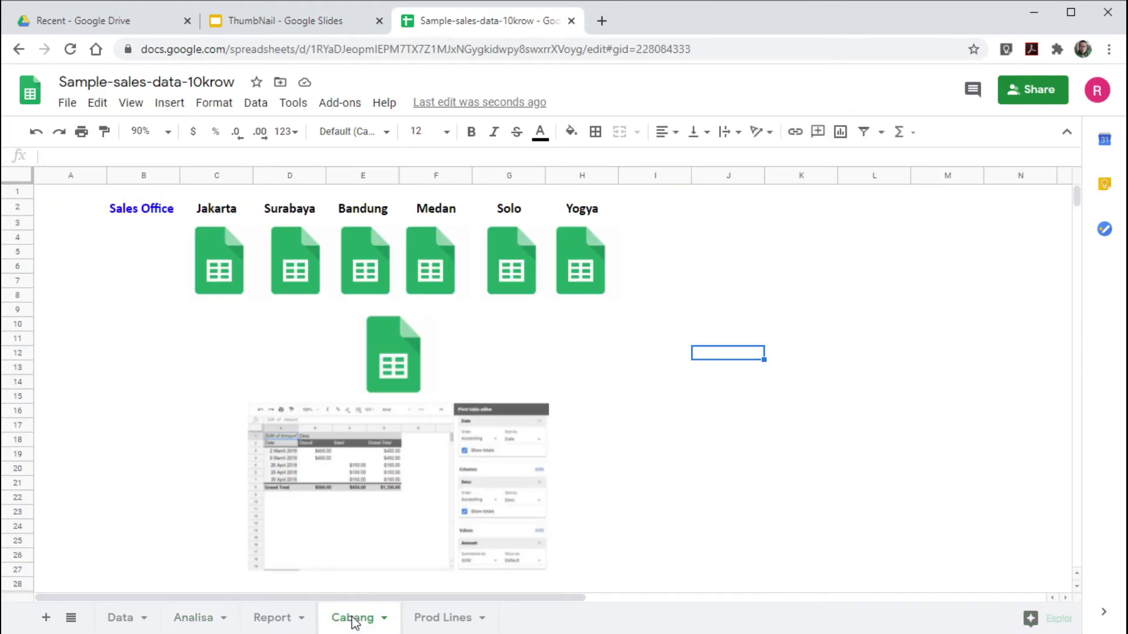
{"action": "left_click", "coordinate": [120, 618]}
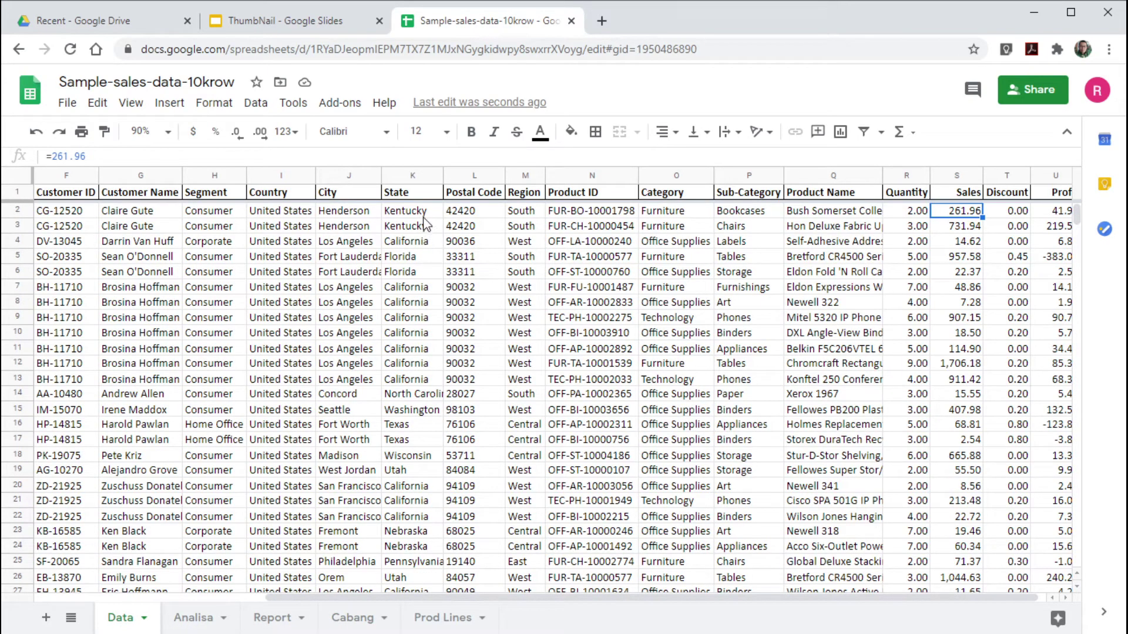
{"action": "left_click_drag", "start_coordinate": [404, 207], "coordinate": [411, 440]}
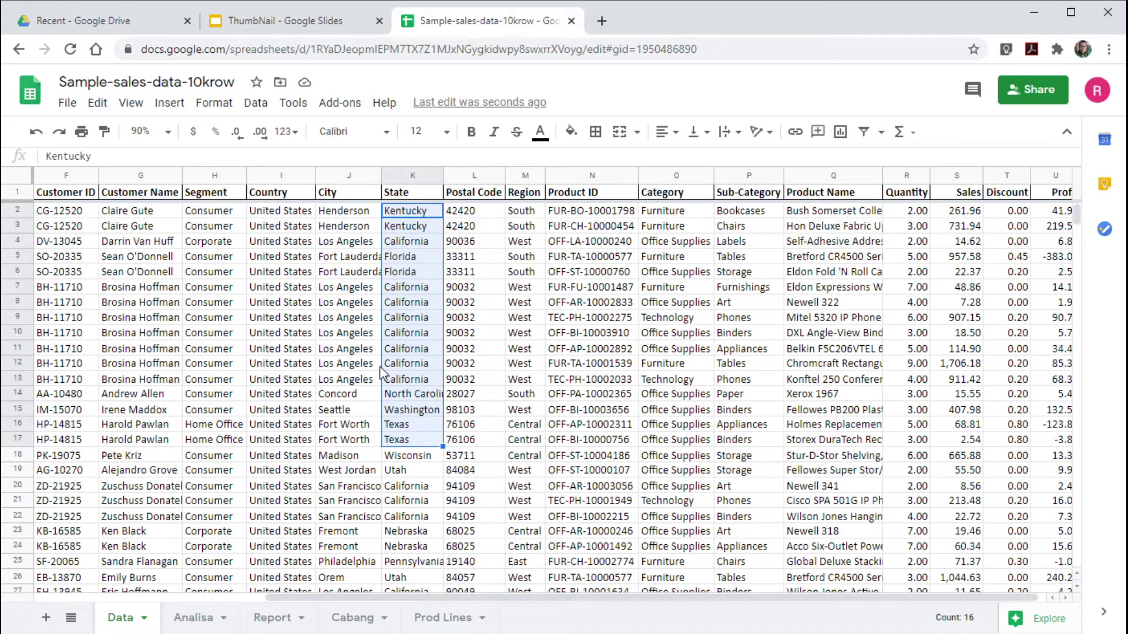
Examine how the Cabang sheet's diagram feeds the six sales office files, Jakarta to Yogya, into one combined spreadsheet and a pivot table
{"action": "left_click", "coordinate": [354, 618]}
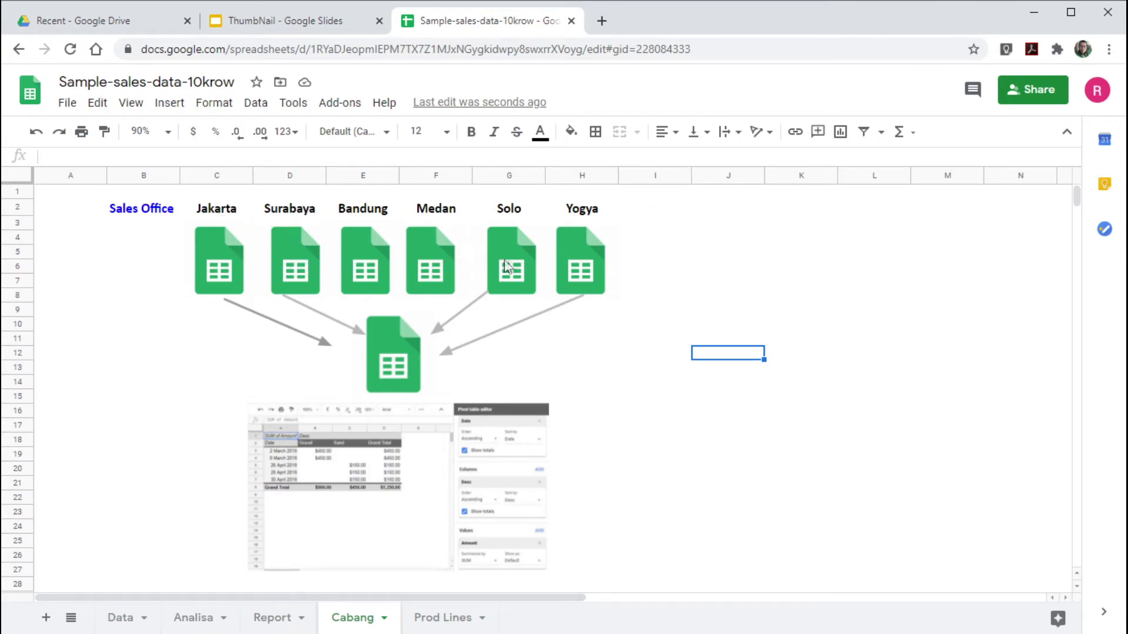
{"action": "left_click", "coordinate": [579, 267]}
{"action": "left_click", "coordinate": [517, 263]}
{"action": "left_click", "coordinate": [432, 267]}
{"action": "left_click", "coordinate": [376, 265]}
{"action": "left_click", "coordinate": [287, 259]}
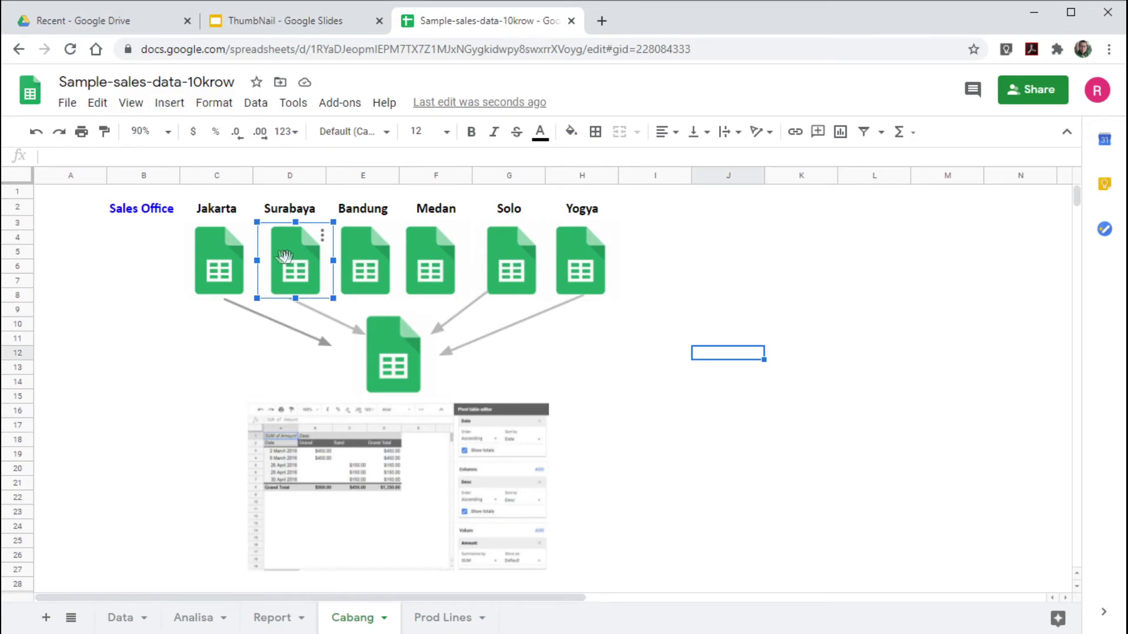
{"action": "left_click", "coordinate": [219, 263]}
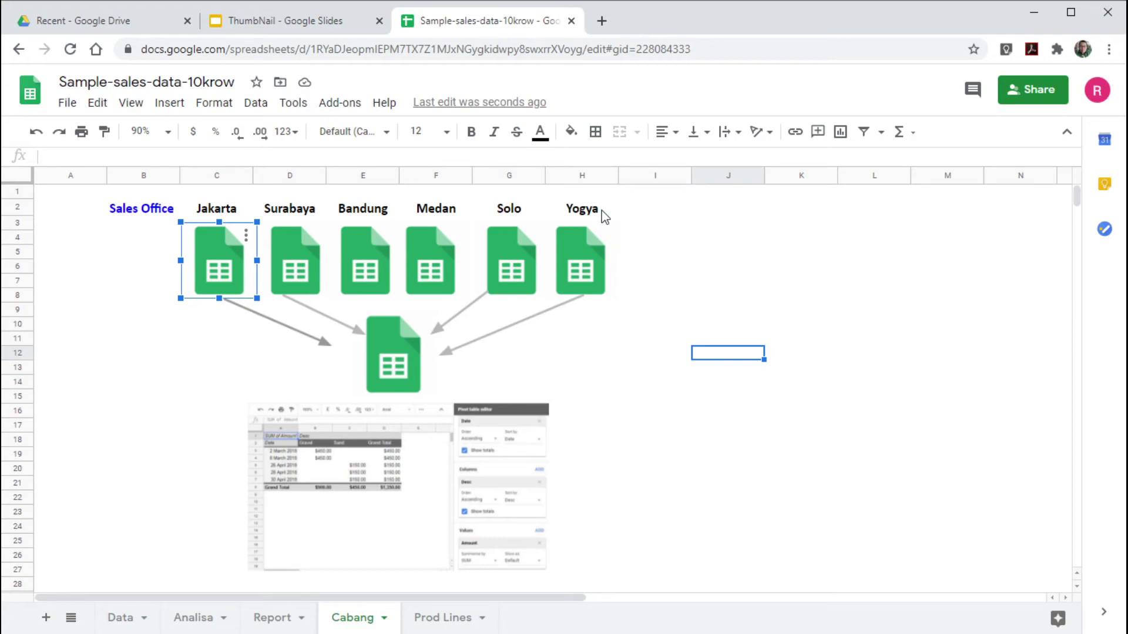
{"action": "left_click", "coordinate": [392, 362]}
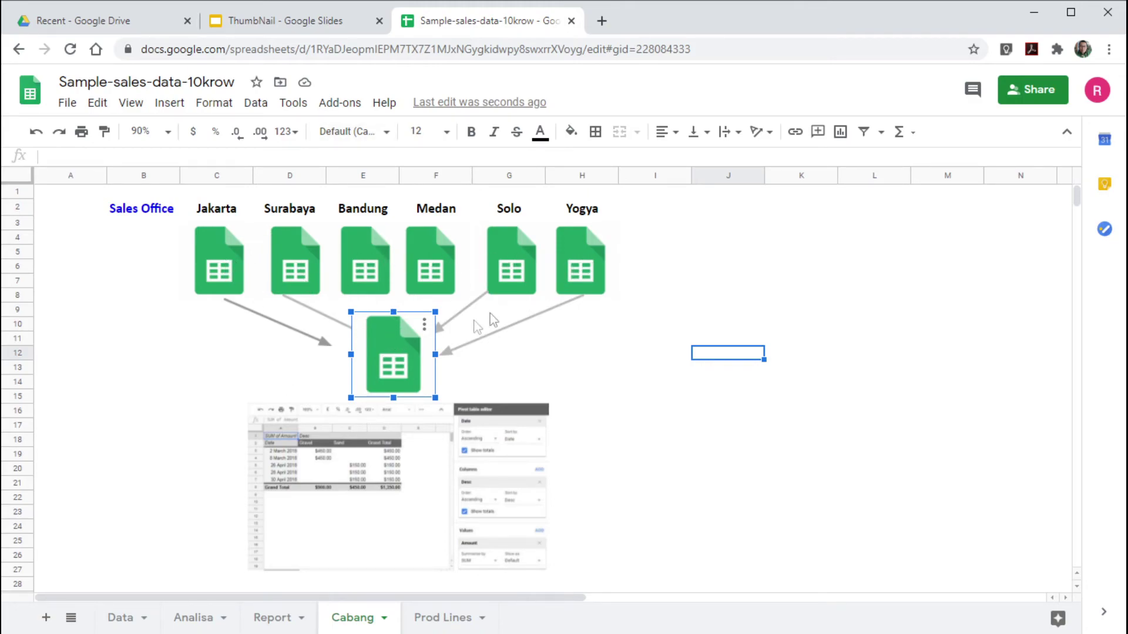
{"action": "left_click", "coordinate": [617, 370]}
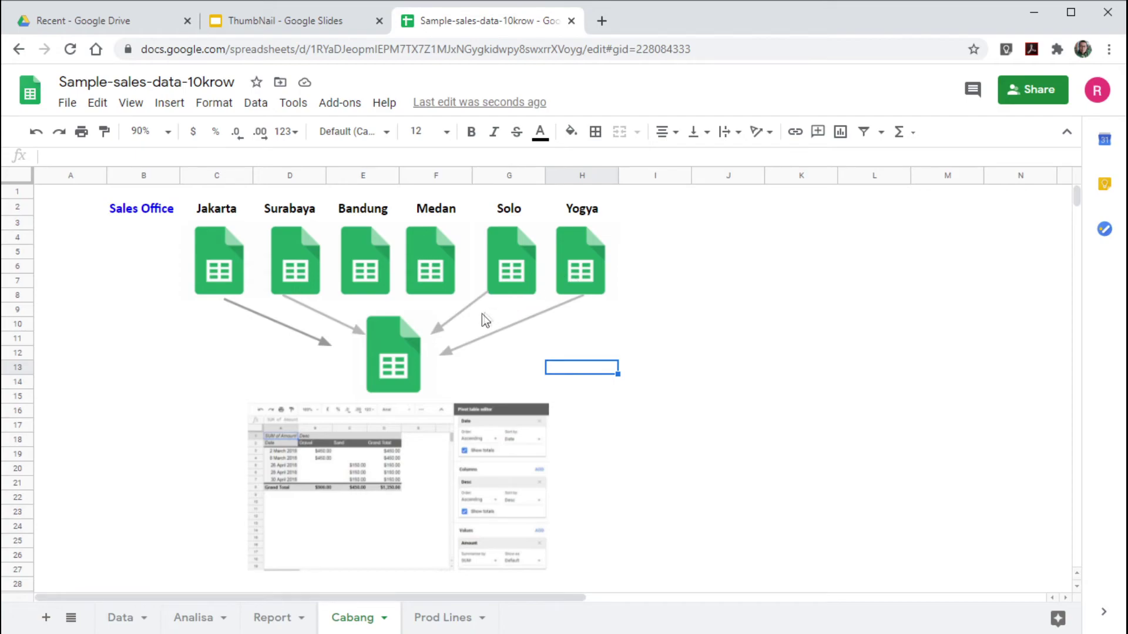
{"action": "left_click", "coordinate": [388, 360]}
{"action": "left_click", "coordinate": [425, 470]}
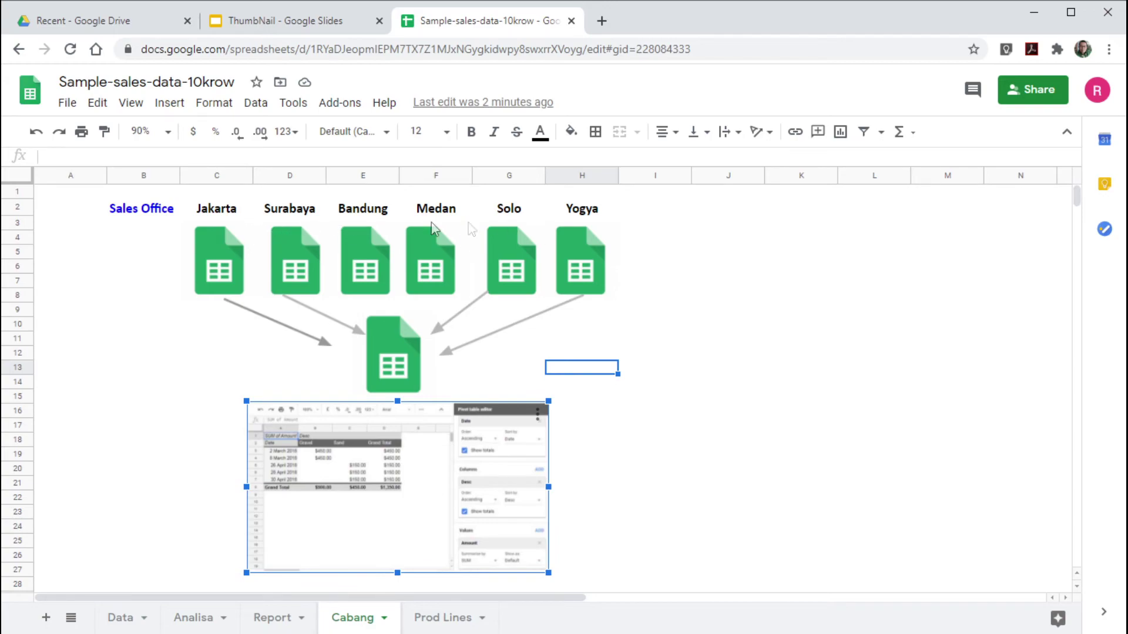
Examine the Prod Lines sheet's diagram, from the Line-1 to Line-X production files to the combined spreadsheet and its pivot table
{"action": "left_click", "coordinate": [449, 620]}
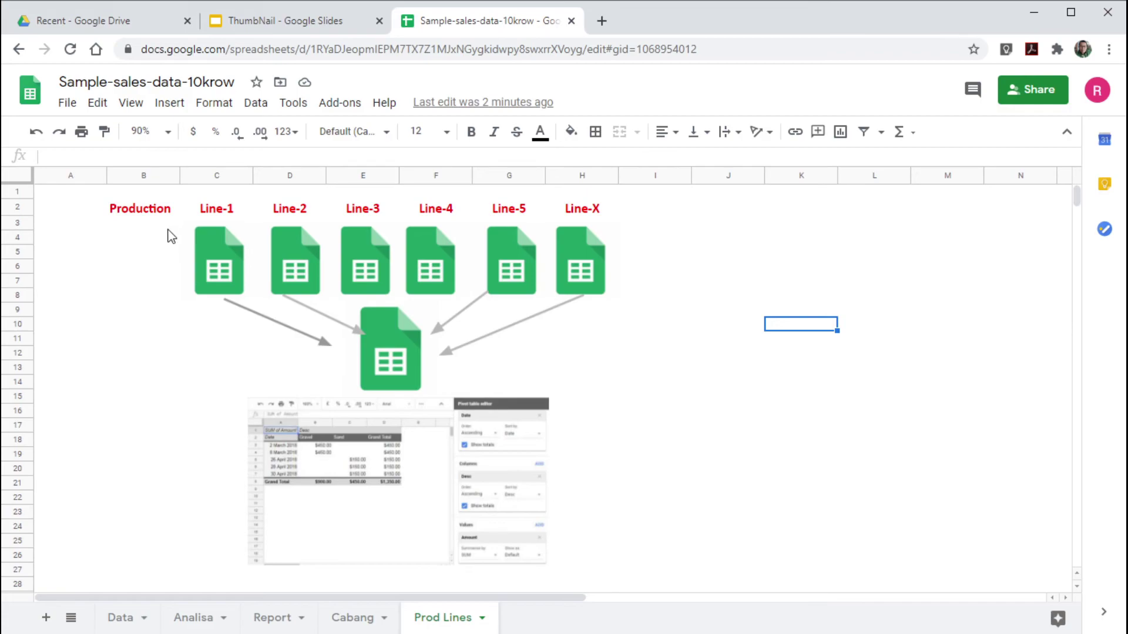
{"action": "left_click", "coordinate": [214, 213]}
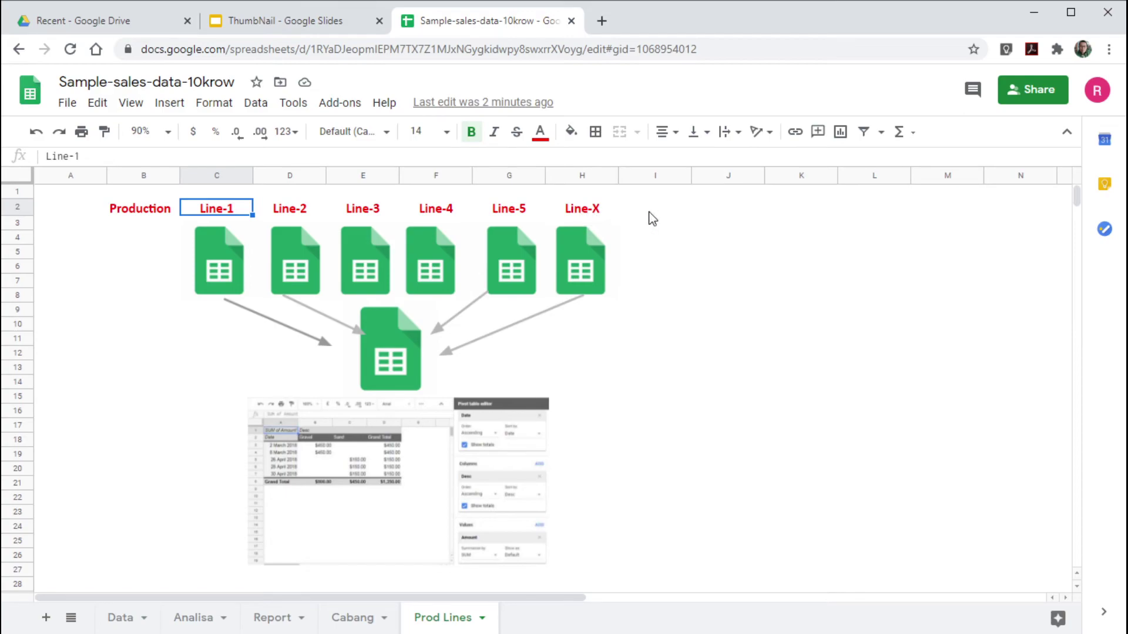
{"action": "left_click", "coordinate": [212, 269]}
{"action": "left_click", "coordinate": [298, 265]}
{"action": "left_click", "coordinate": [367, 264]}
{"action": "left_click", "coordinate": [435, 261]}
{"action": "left_click", "coordinate": [510, 269]}
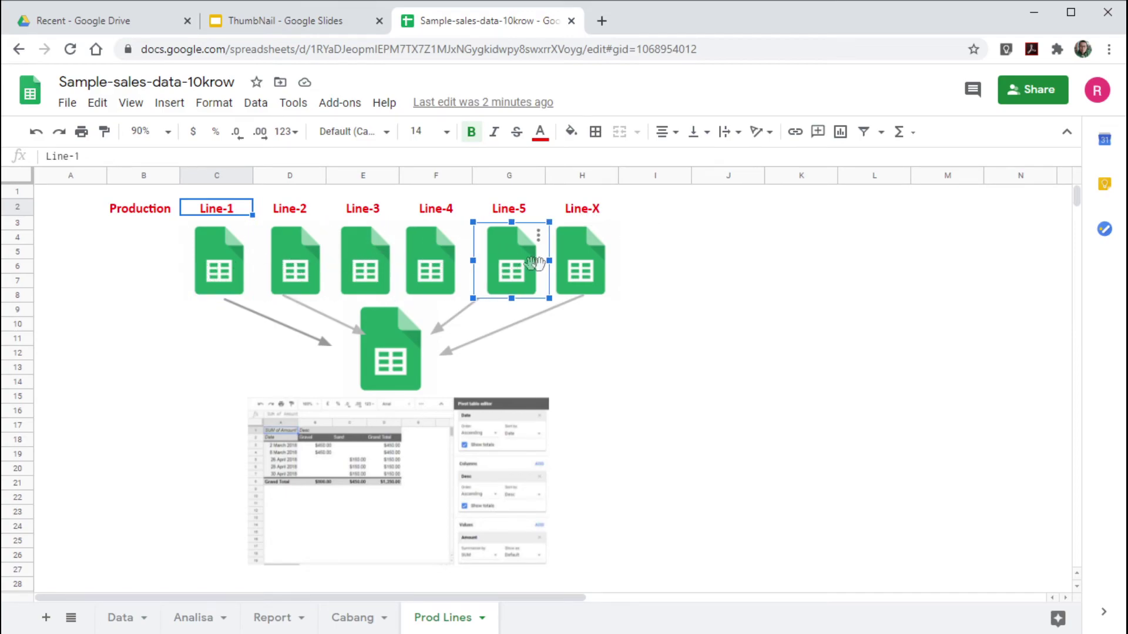
{"action": "left_click", "coordinate": [570, 271]}
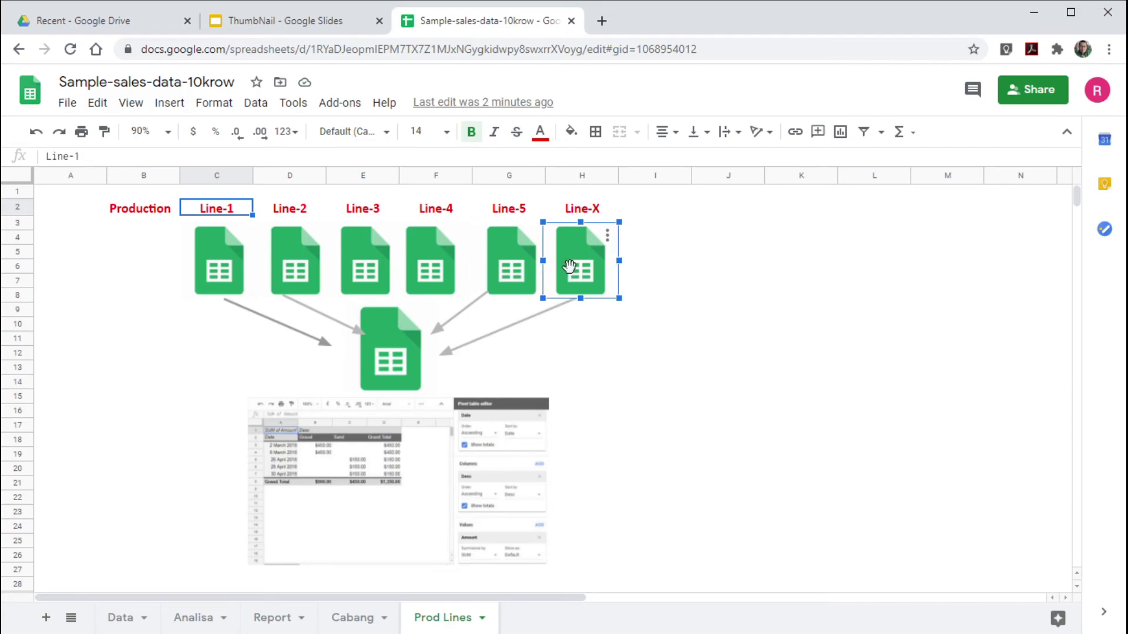
{"action": "left_click", "coordinate": [388, 361]}
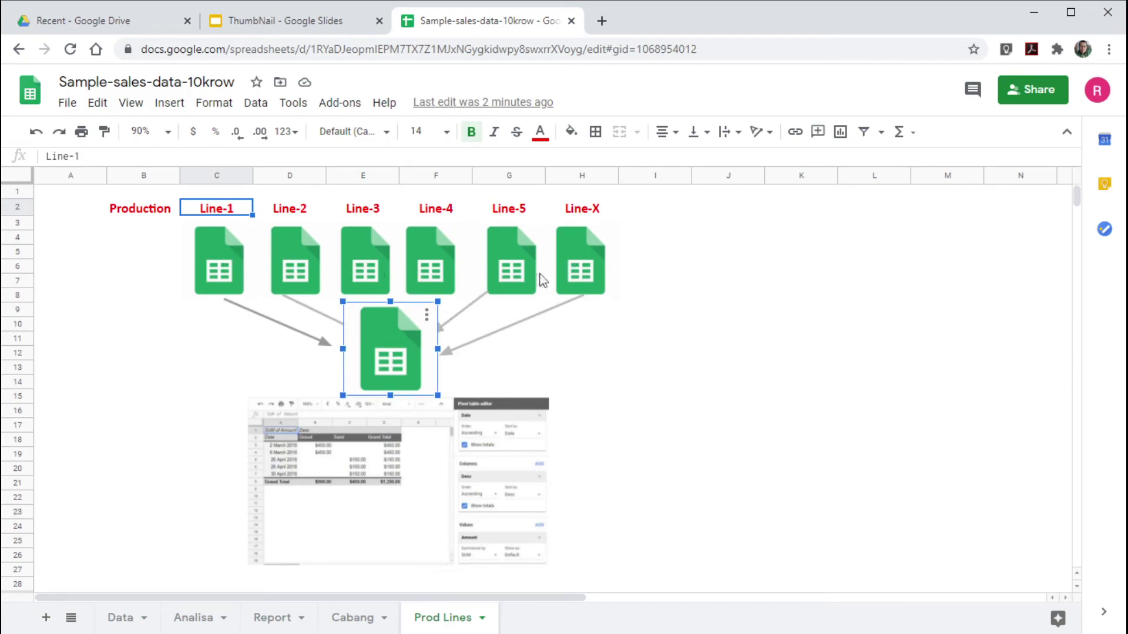
{"action": "left_click", "coordinate": [586, 270]}
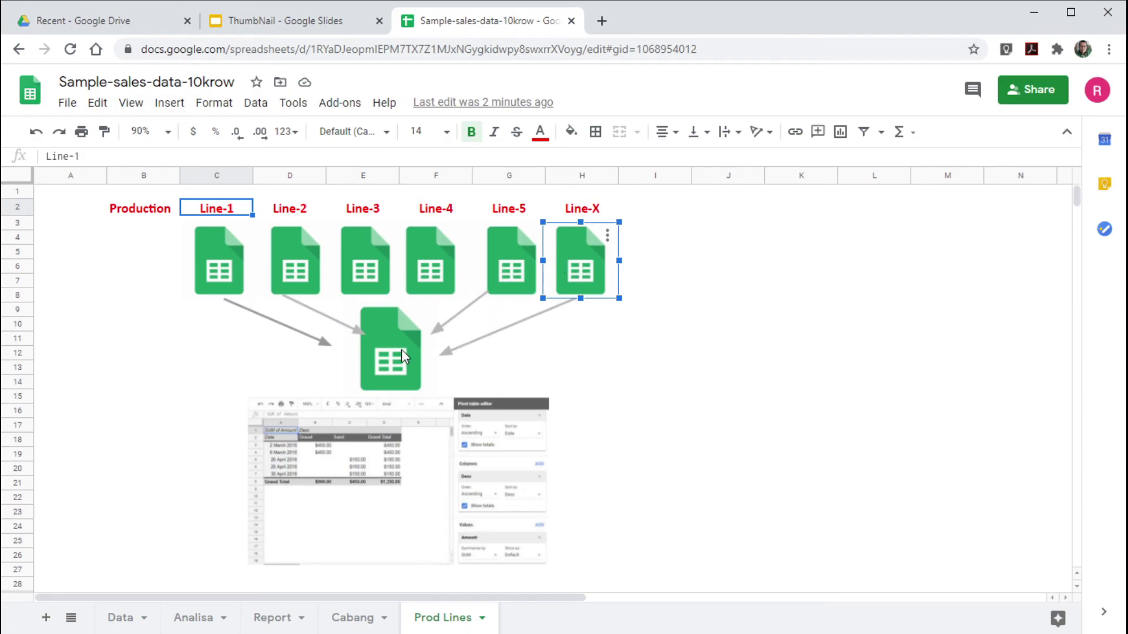
{"action": "left_click", "coordinate": [350, 518]}
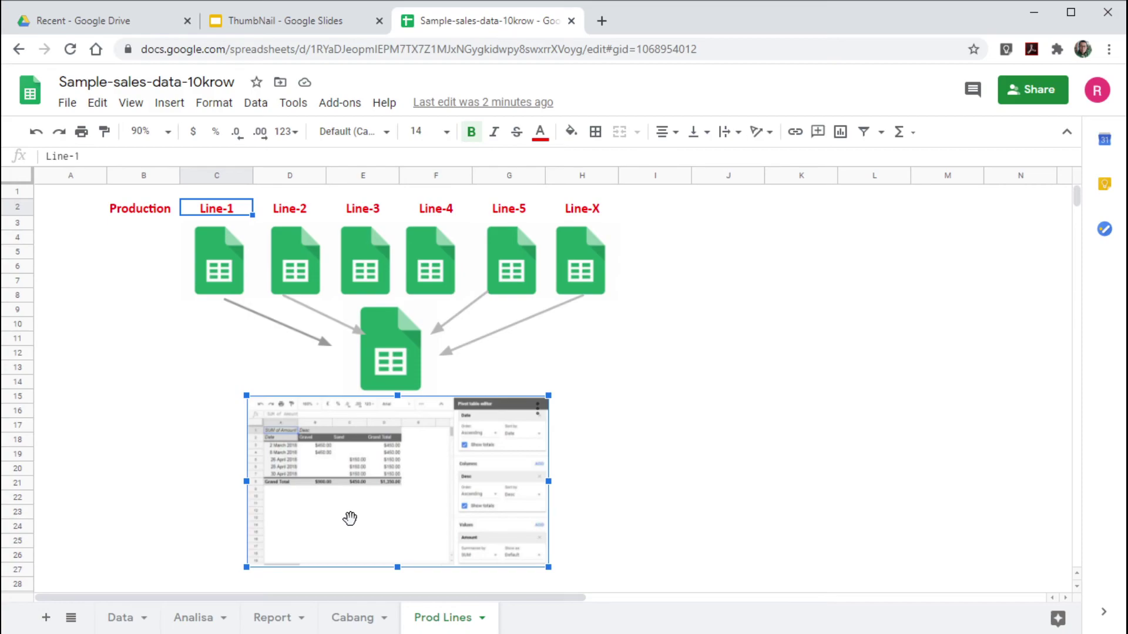
{"action": "left_click", "coordinate": [655, 483]}
Trace the Line-1 to Line-5 files on the Prod Lines sheet once more through the central spreadsheet to the pivot table image
{"action": "left_click", "coordinate": [365, 261]}
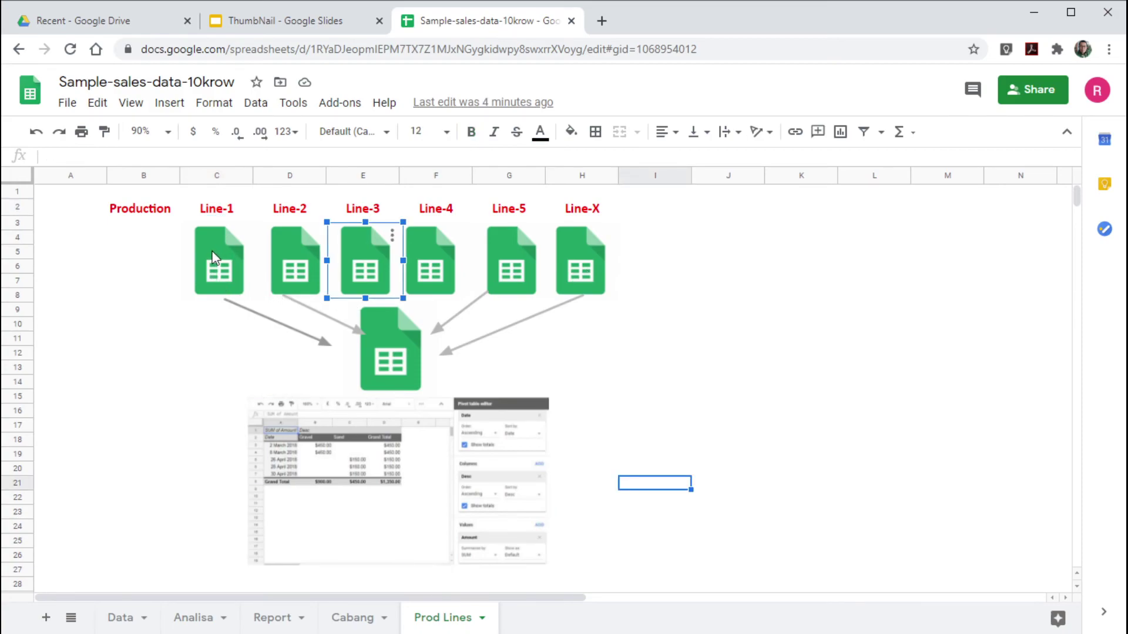
{"action": "left_click", "coordinate": [226, 267]}
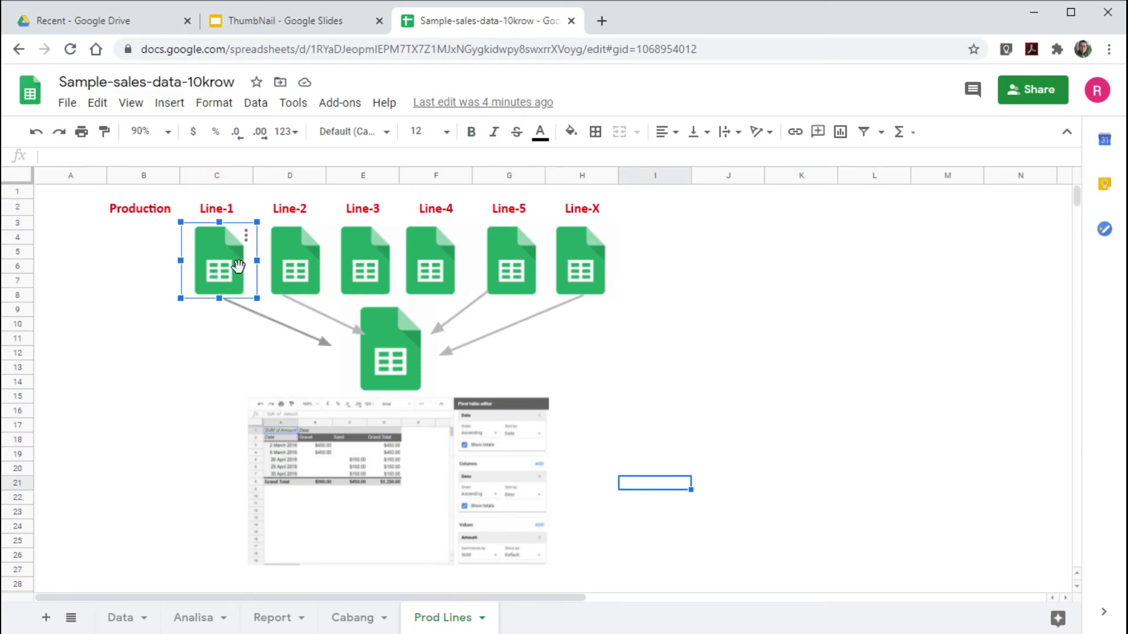
{"action": "left_click", "coordinate": [289, 272]}
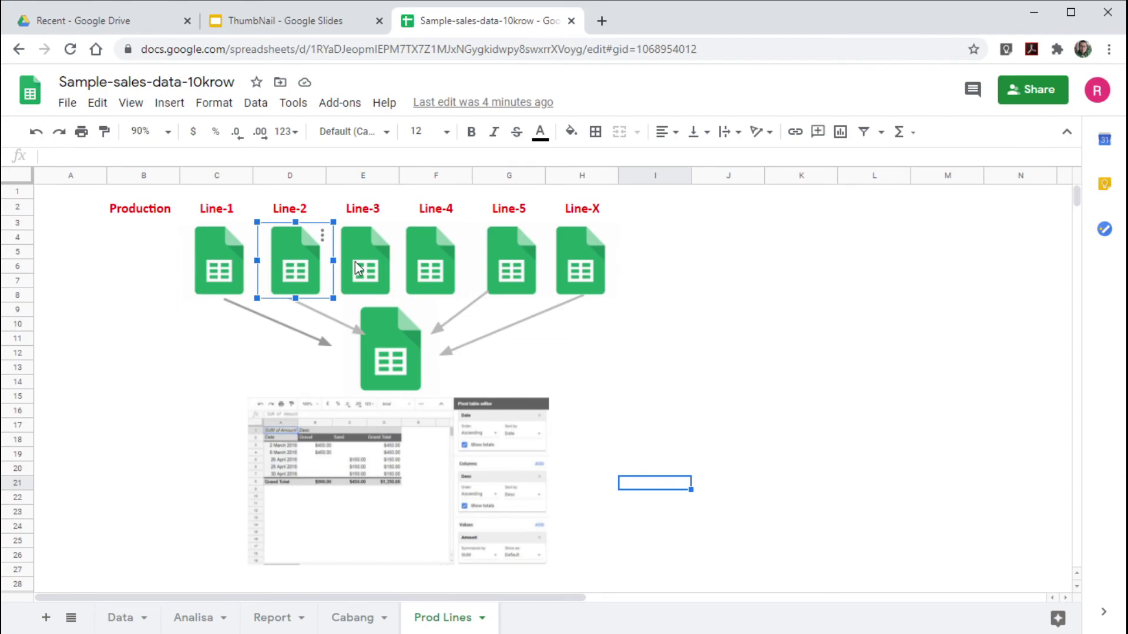
{"action": "left_click", "coordinate": [361, 268]}
{"action": "left_click", "coordinate": [432, 256]}
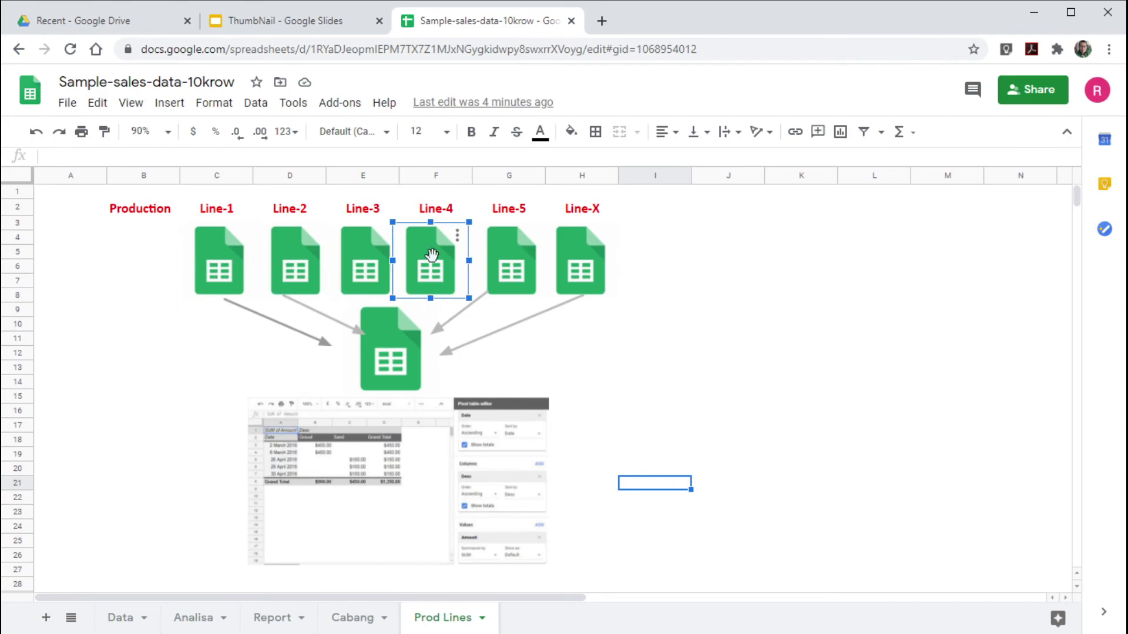
{"action": "left_click", "coordinate": [505, 254]}
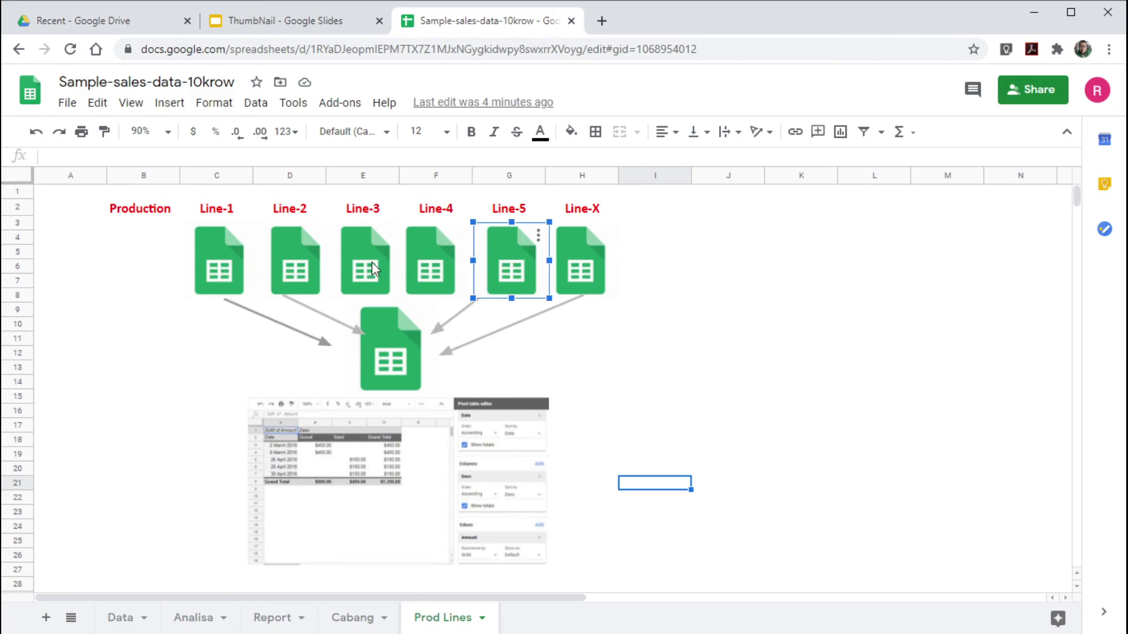
{"action": "left_click", "coordinate": [388, 353]}
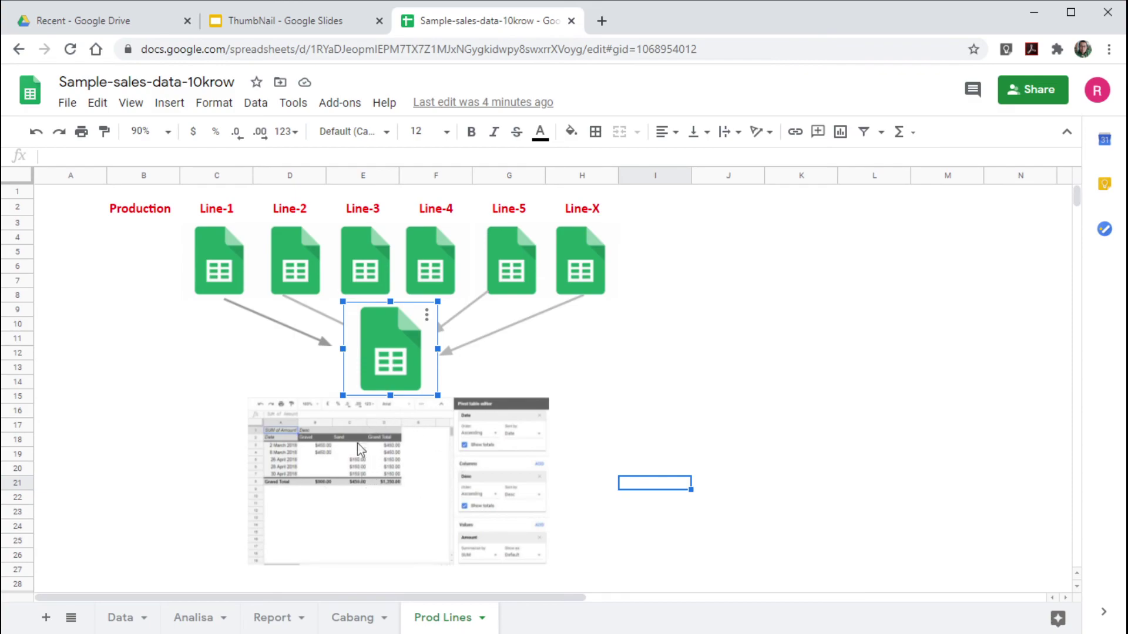
{"action": "left_click", "coordinate": [351, 516]}
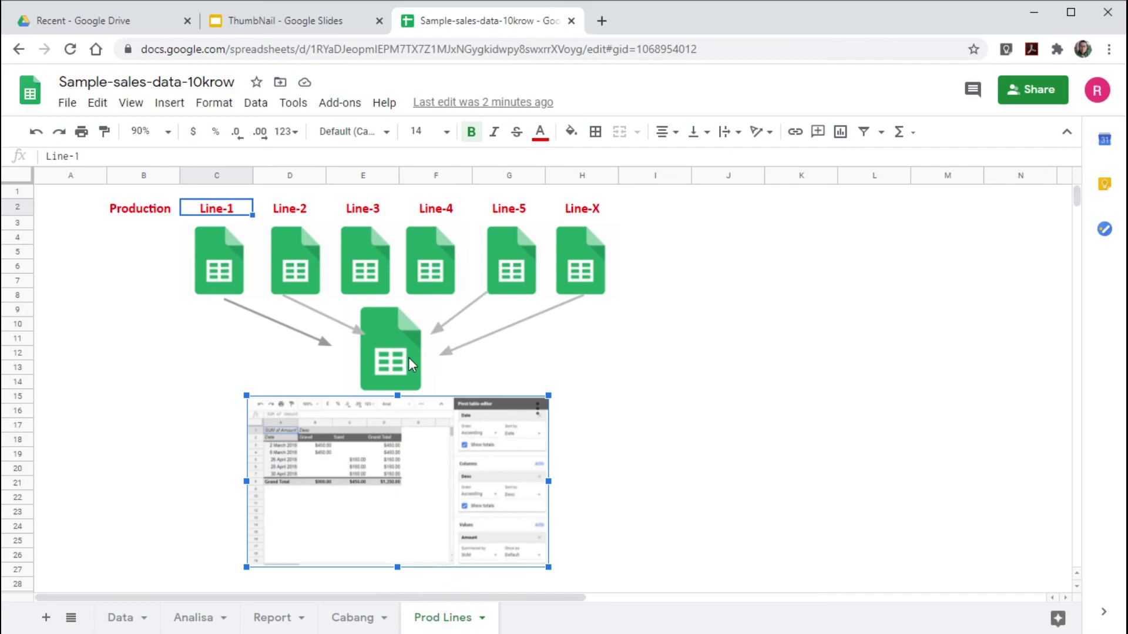